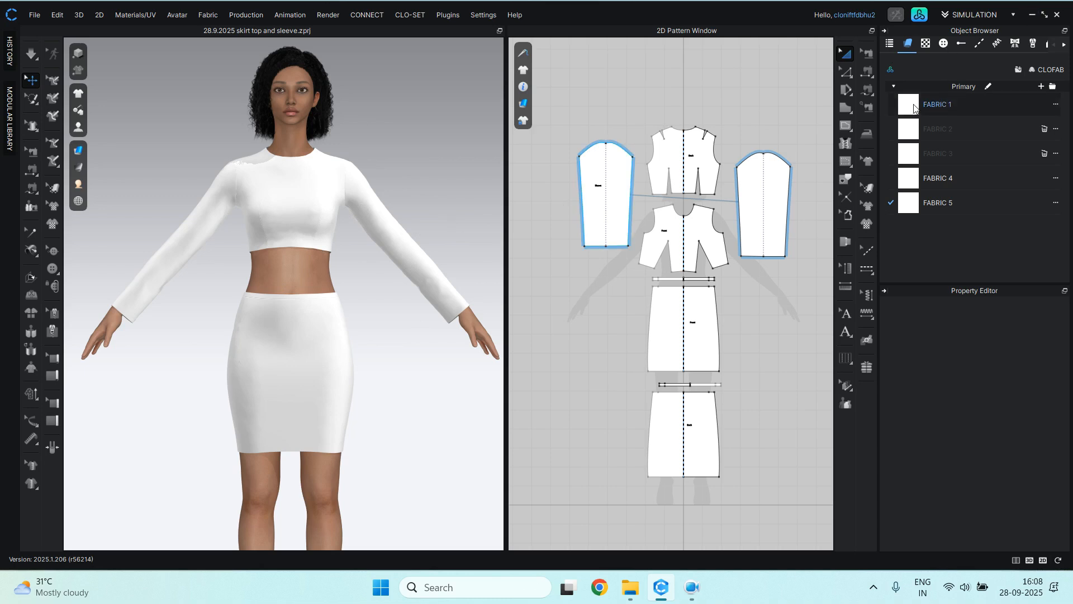
Check which pattern pieces each fabric is assigned to, and delete the unused FABRIC 3 and FABRIC 2.
left_click(917, 110)
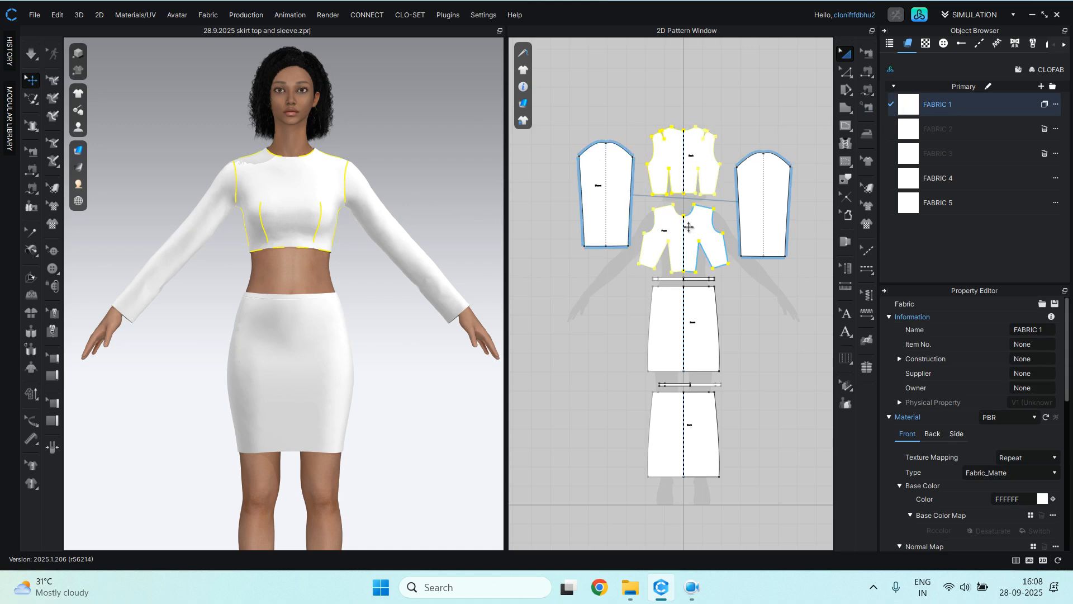
left_click(924, 130)
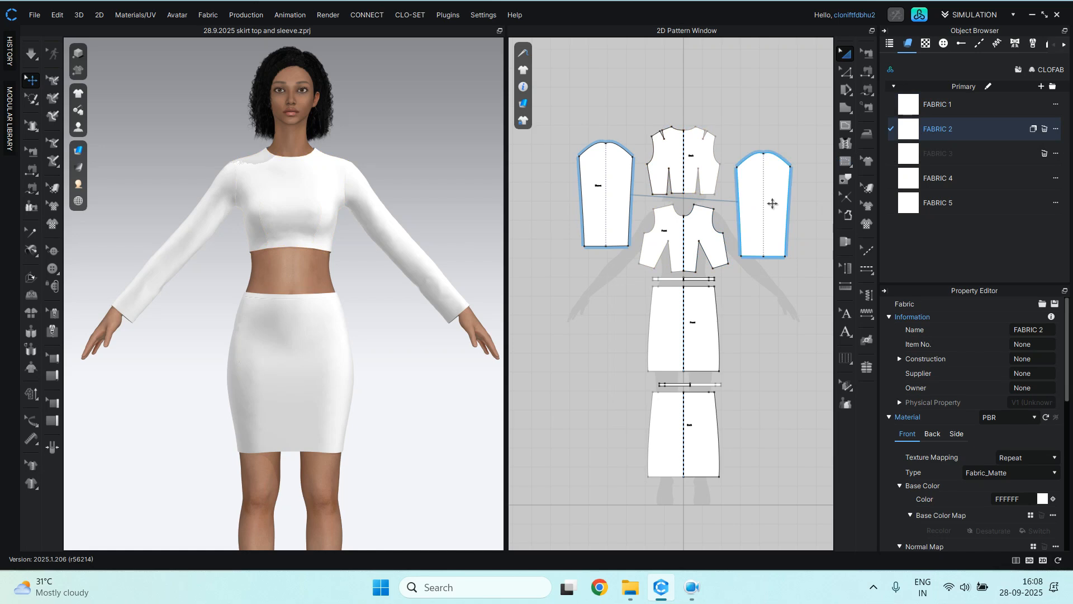
left_click(912, 158)
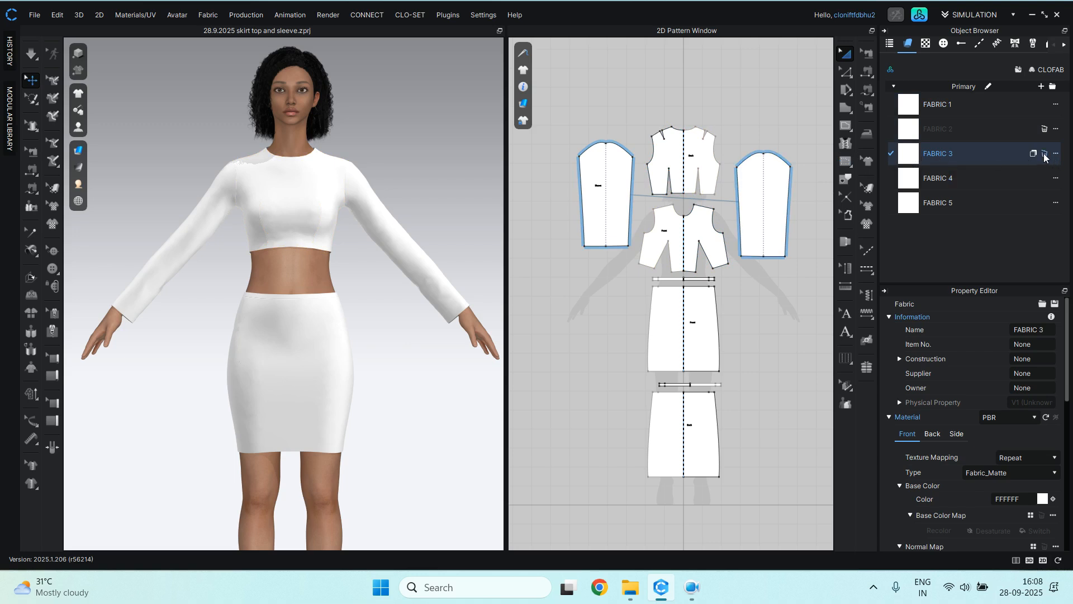
left_click(936, 177)
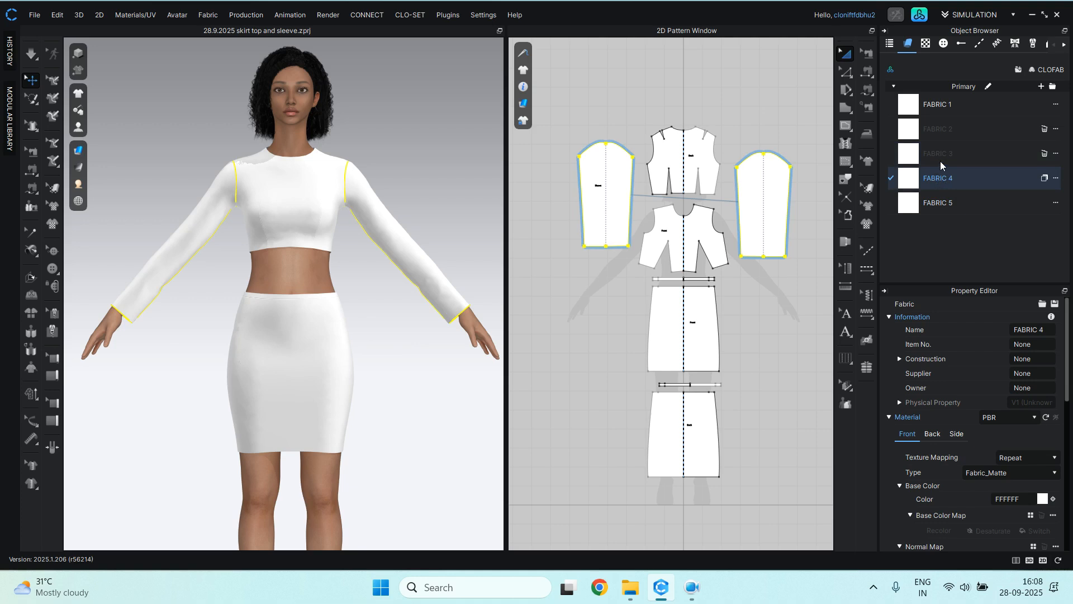
left_click(922, 156)
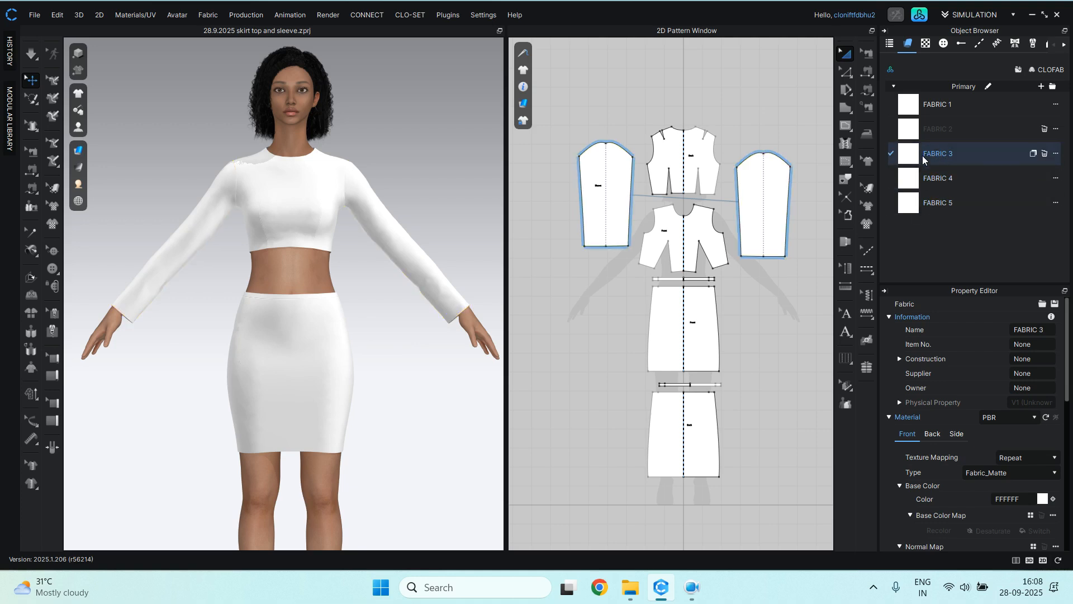
left_click(1045, 154)
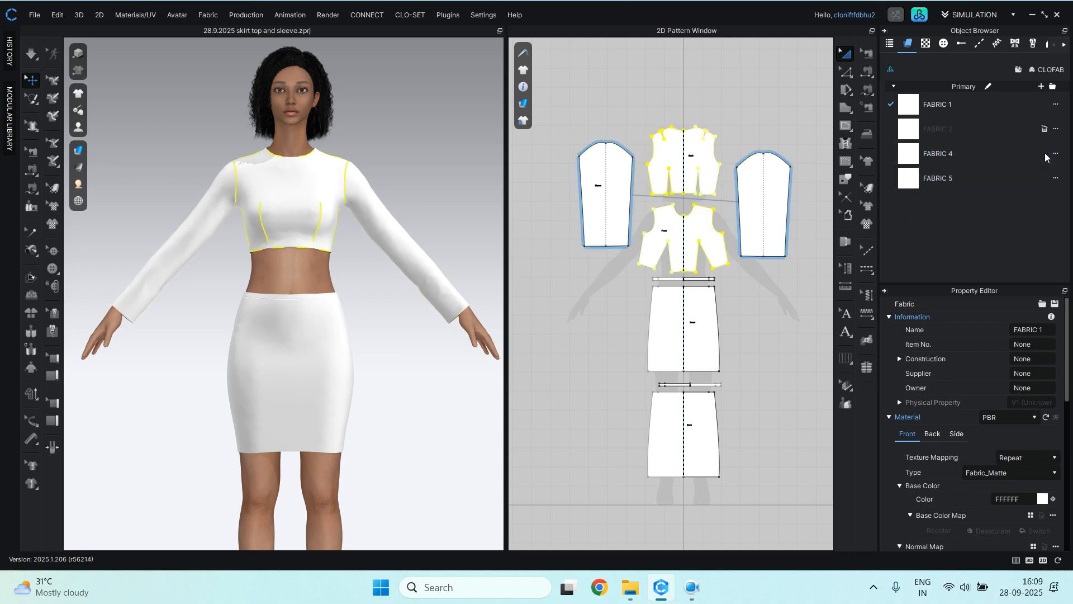
left_click(964, 126)
left_click(1045, 129)
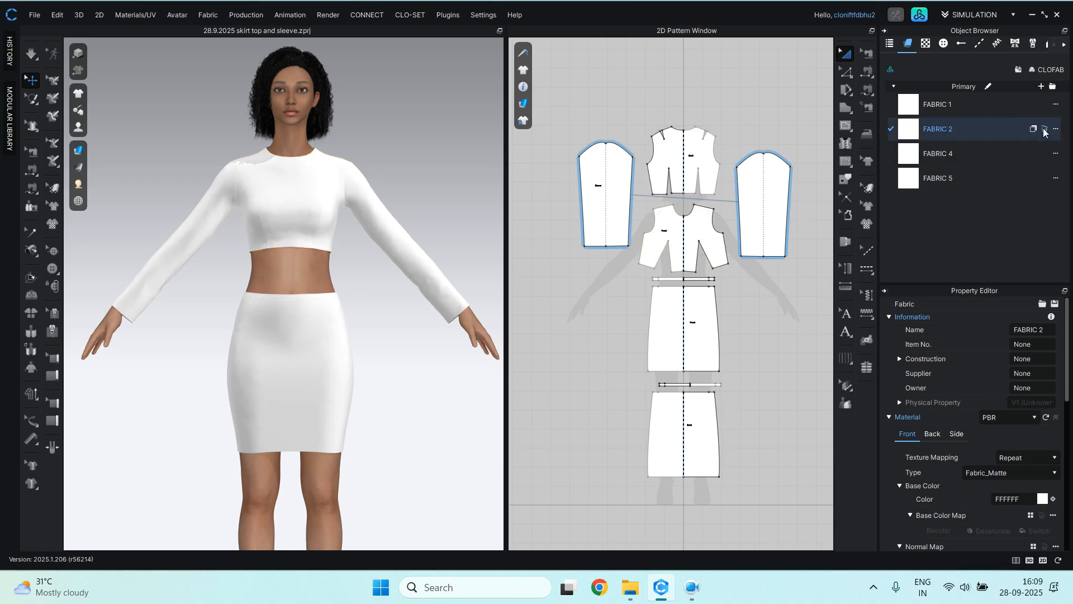
Rename FABRIC 1, which is assigned to the bodice pieces, as "top".
left_click(917, 128)
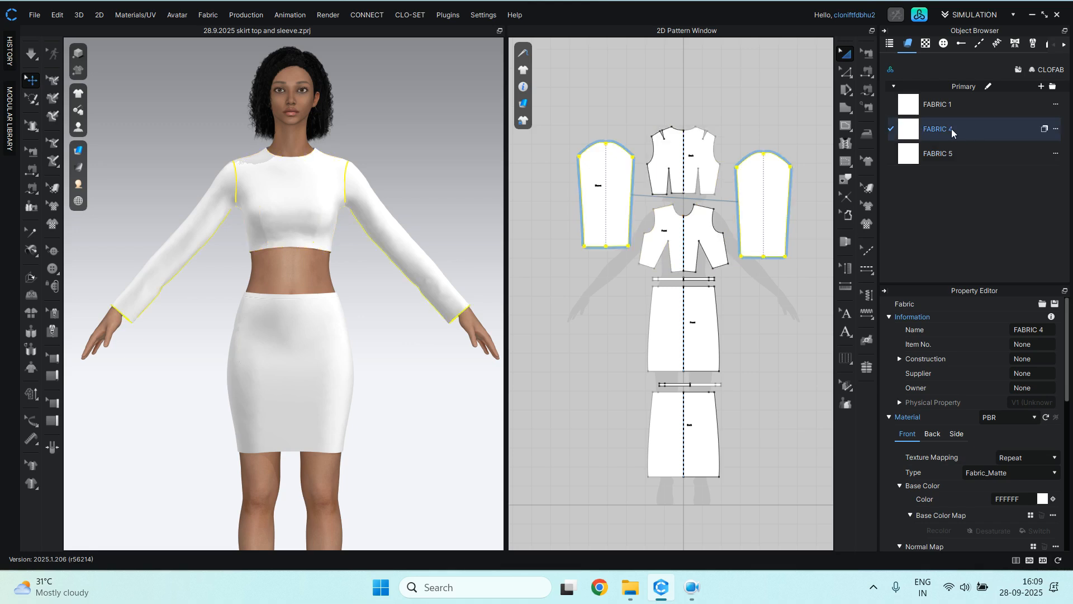
left_click(917, 156)
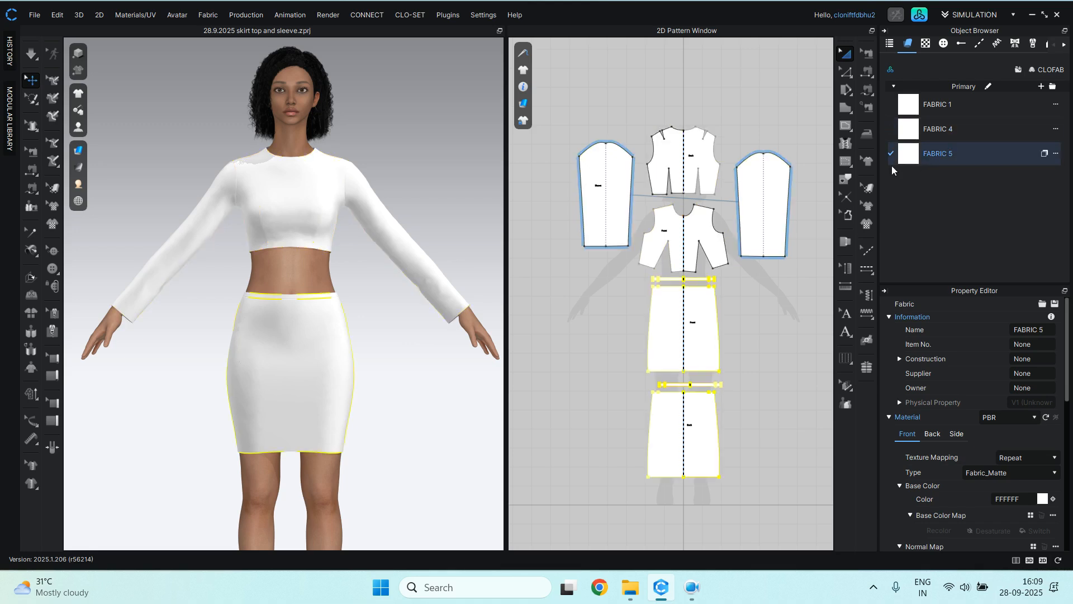
left_click(935, 104)
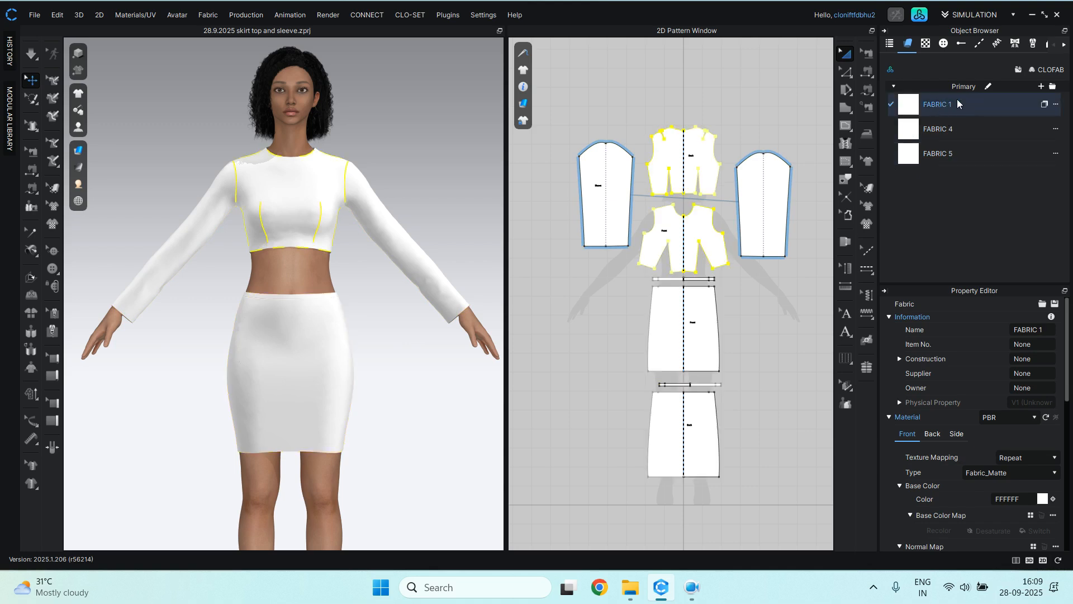
double_click(945, 105)
type("top")
Rename FABRIC 4, which is assigned to the two sleeve pieces, as "sleeve".
left_click(948, 130)
double_click(946, 130)
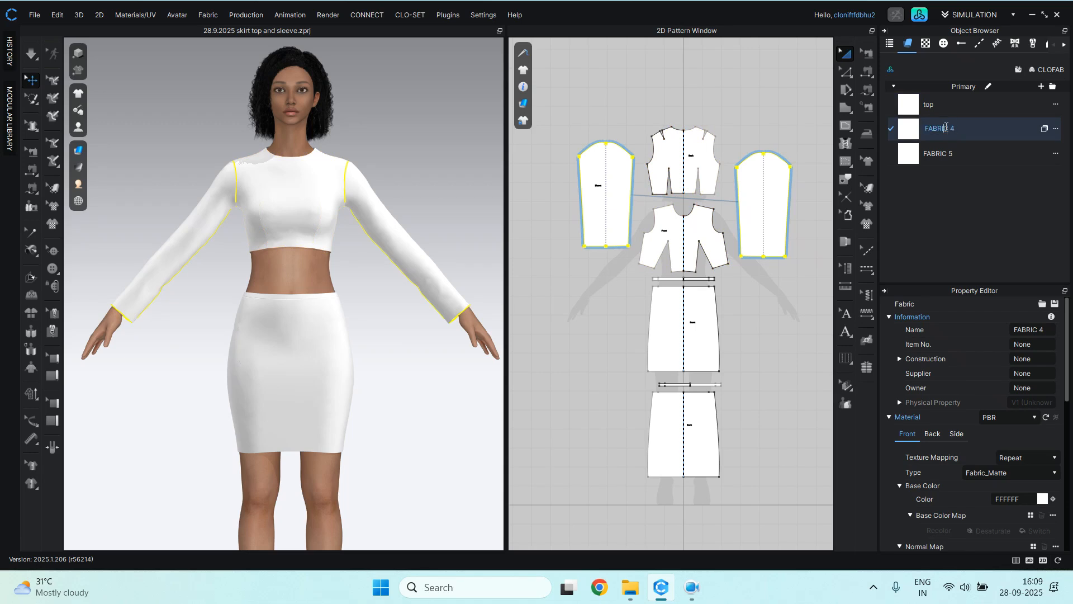
type("sleeve")
key("BackSpace")
key("BackSpace")
key("BackSpace")
key("BackSpace")
left_click(969, 126)
key("BackSpace")
Rename FABRIC 5 as "Skirt" and check which pattern pieces each of the three renamed fabrics covers.
left_click(939, 153)
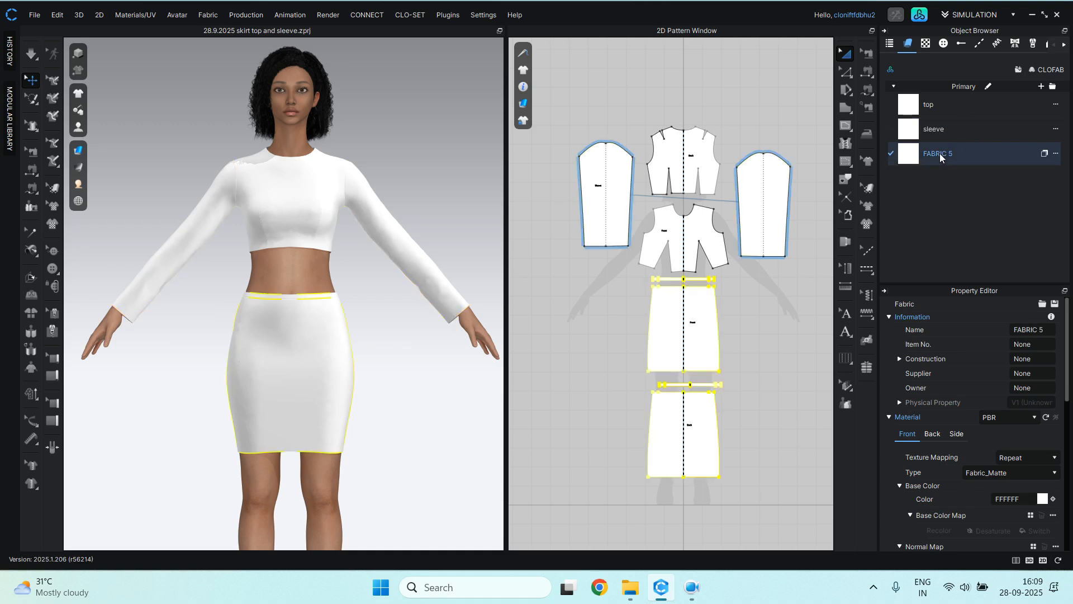
double_click(941, 153)
type("S")
key("Return")
left_click(915, 104)
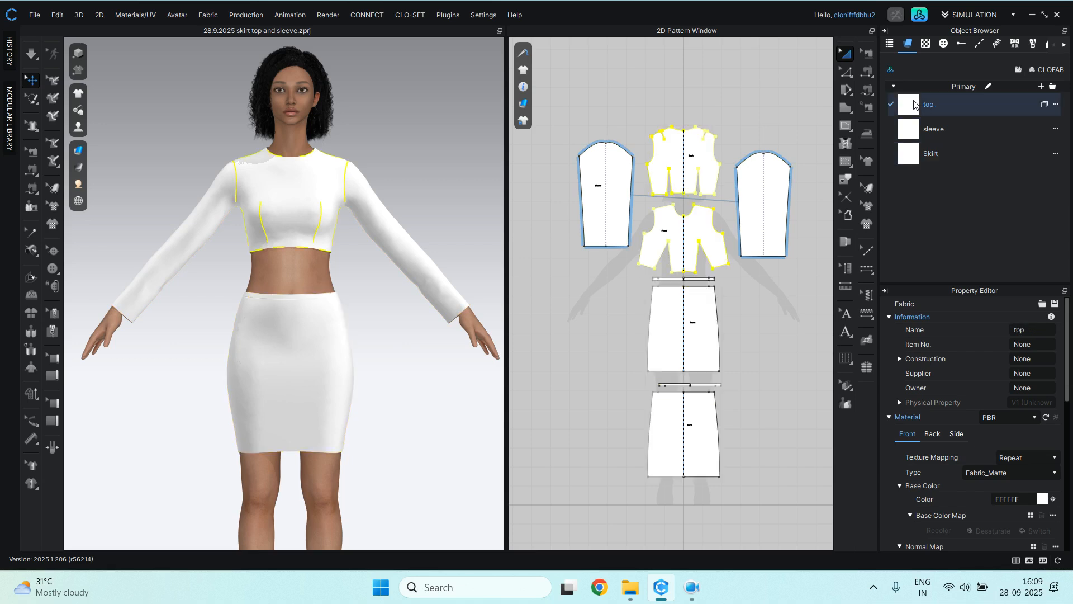
left_click(934, 132)
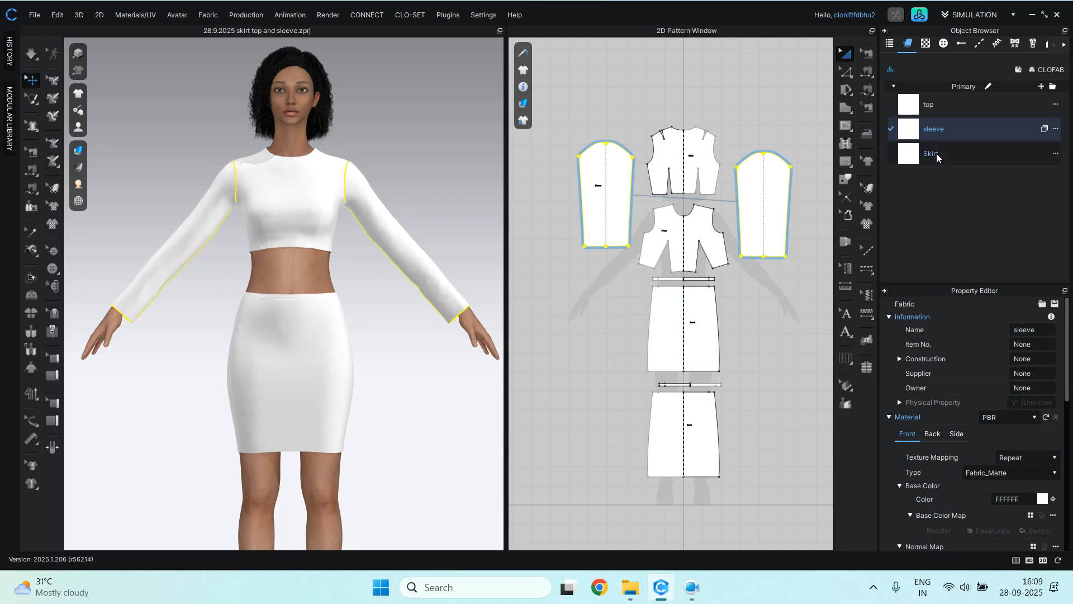
left_click(937, 156)
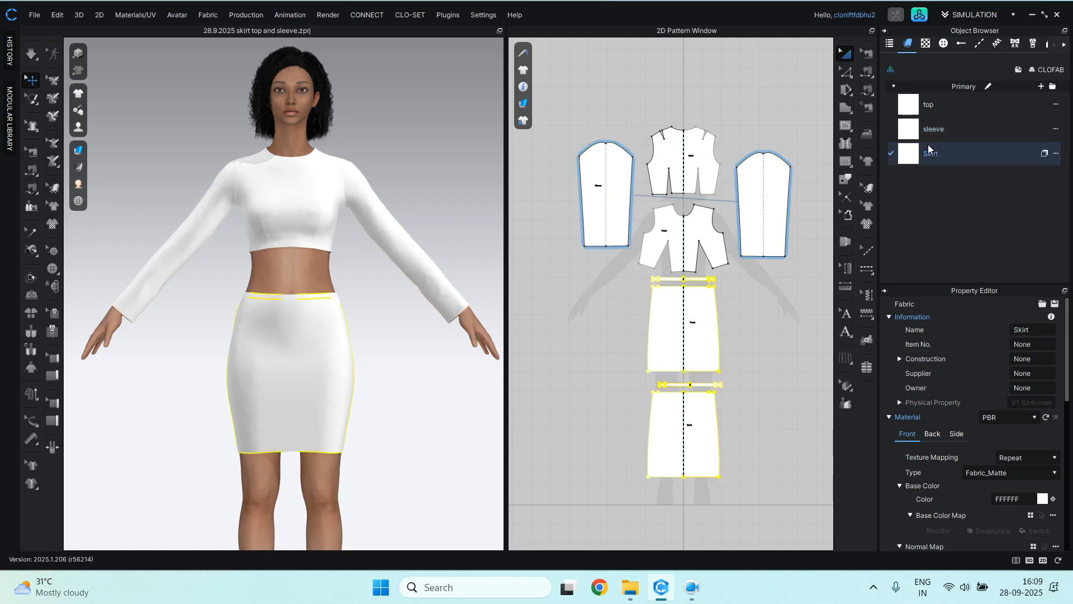
Set the top fabric's base color to the dark red 892540 from the Coloro 3500 palette.
left_click(918, 101)
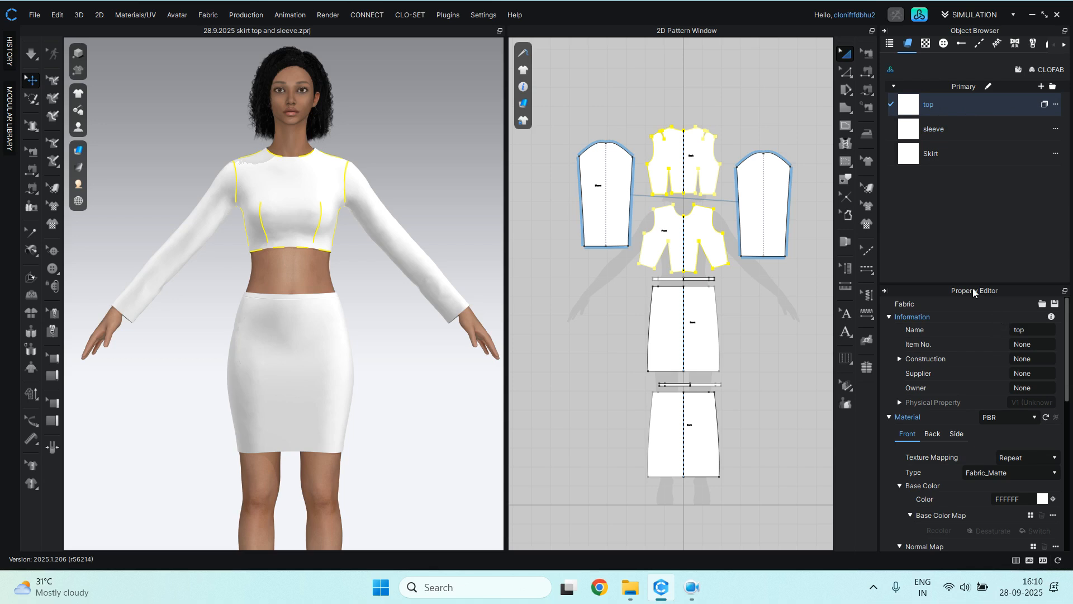
scroll(967, 350, "down", 3)
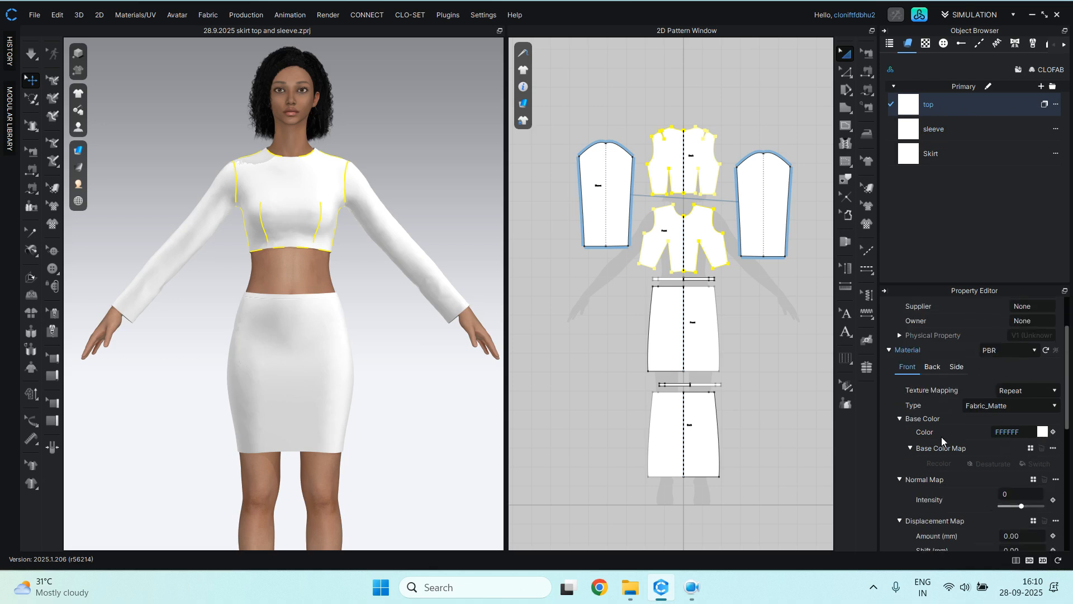
left_click(1042, 432)
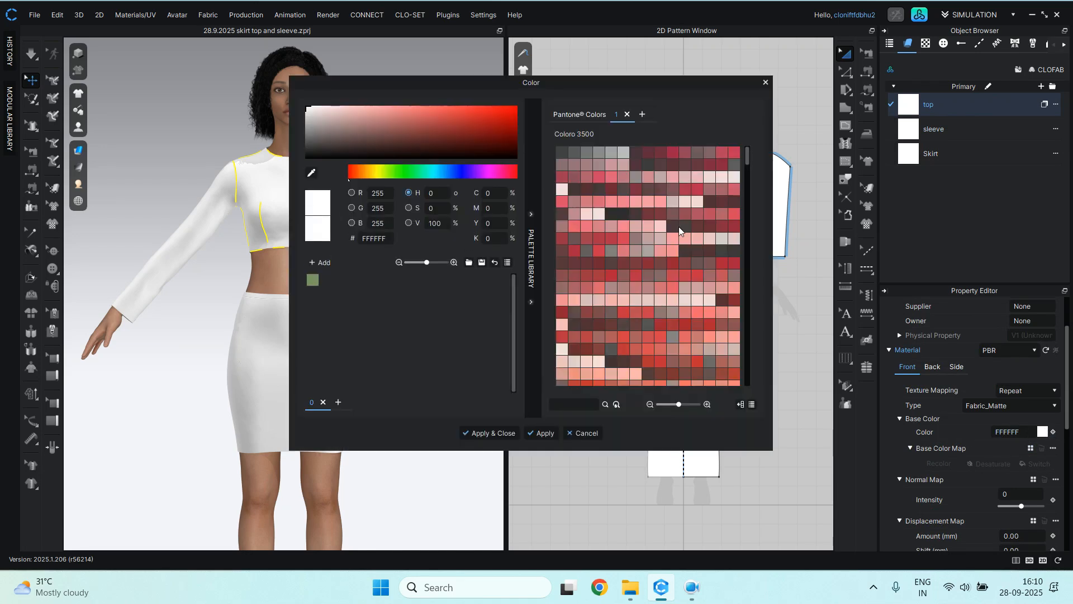
scroll(679, 227, "down", 3)
scroll(678, 227, "down", 4)
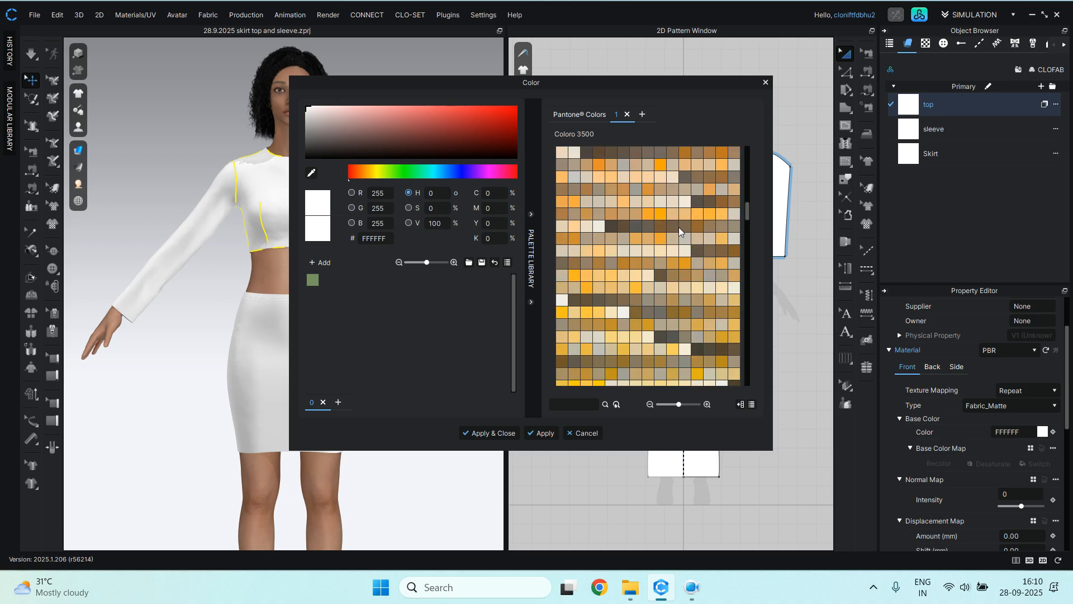
scroll(678, 227, "up", 3)
scroll(678, 227, "up", 4)
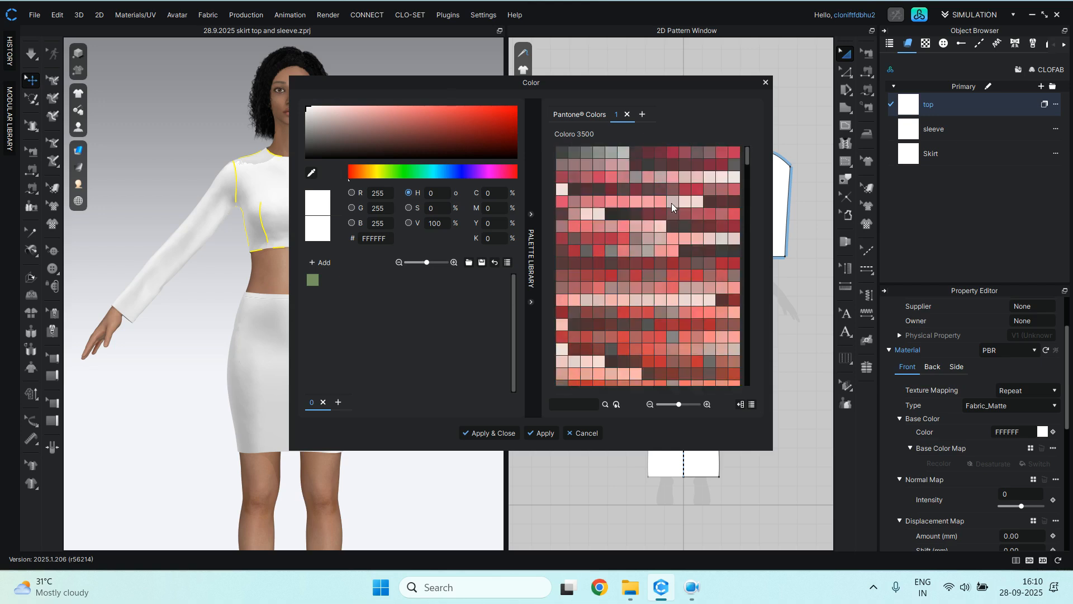
scroll(670, 200, "down", 3)
scroll(668, 200, "up", 3)
left_click(722, 165)
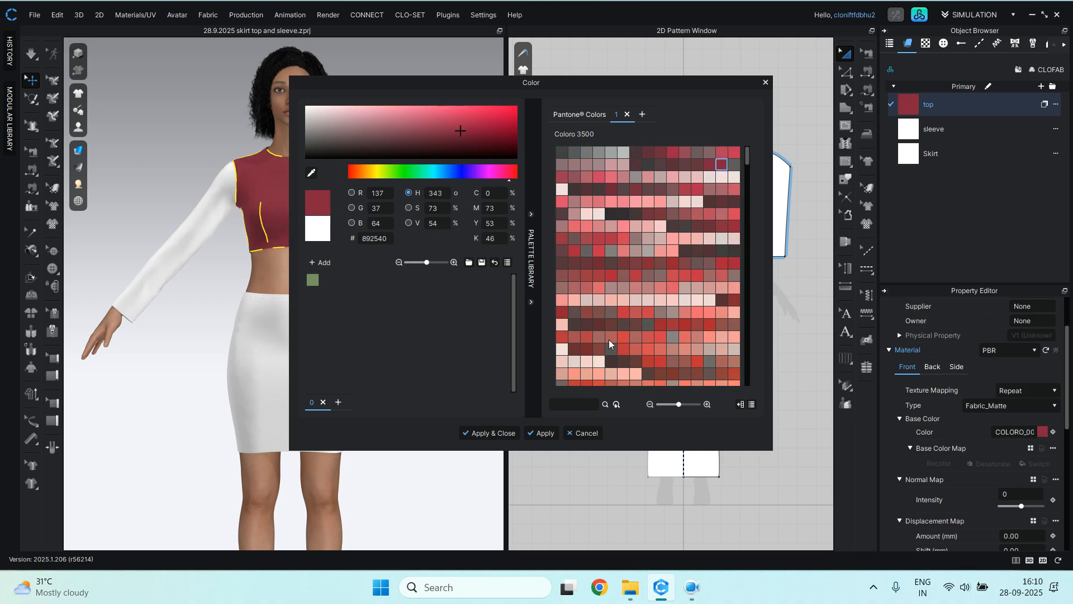
left_click(490, 433)
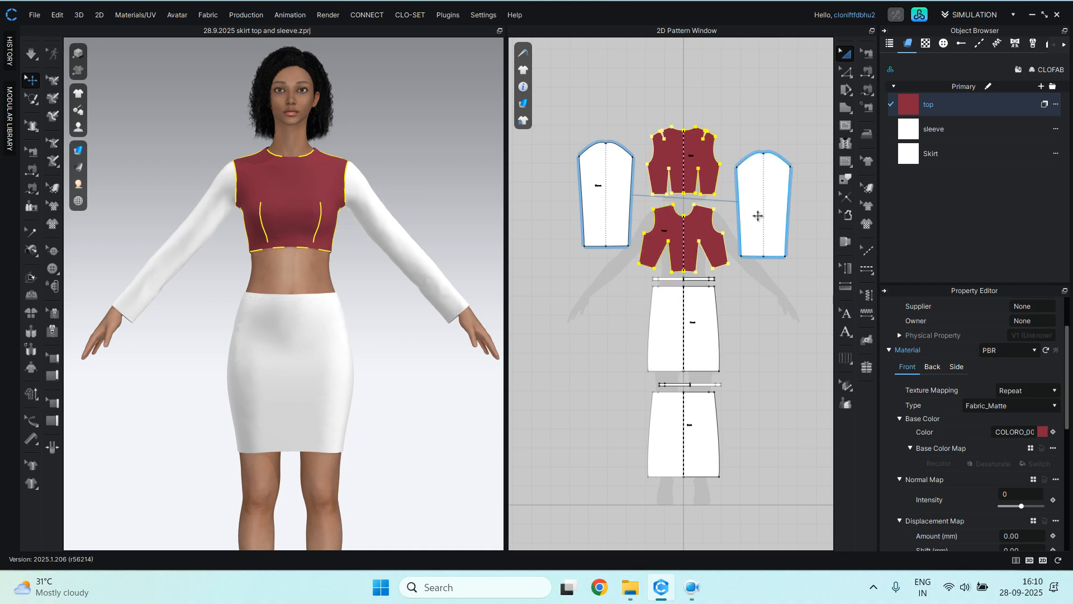
Set the sleeve fabric's base color to the dusty pink A85F6A from the Coloro 3500 palette.
left_click(931, 130)
left_click(1043, 432)
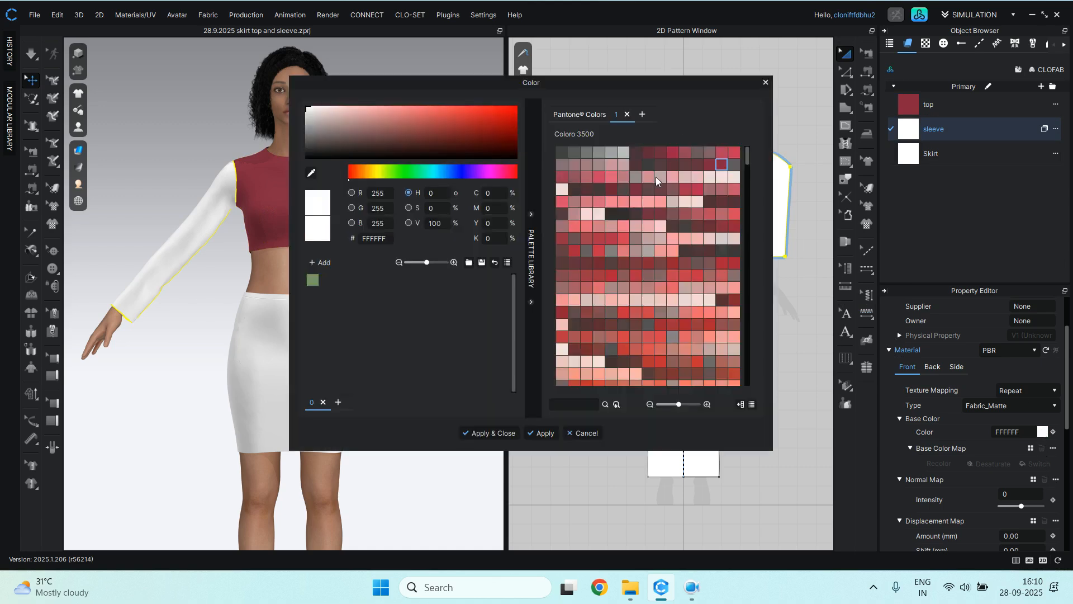
left_click(722, 190)
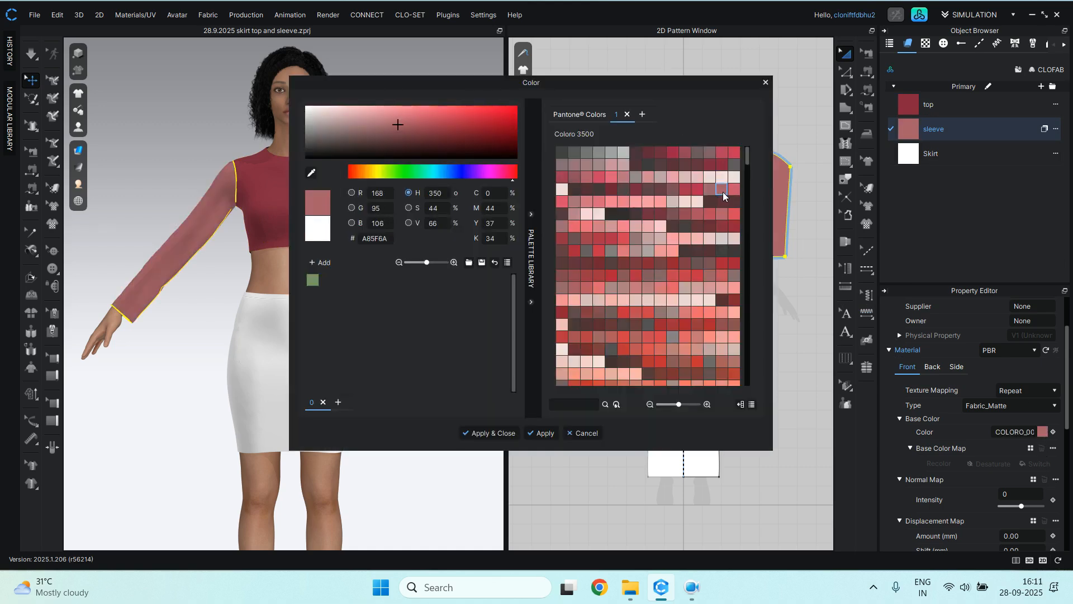
left_click(490, 435)
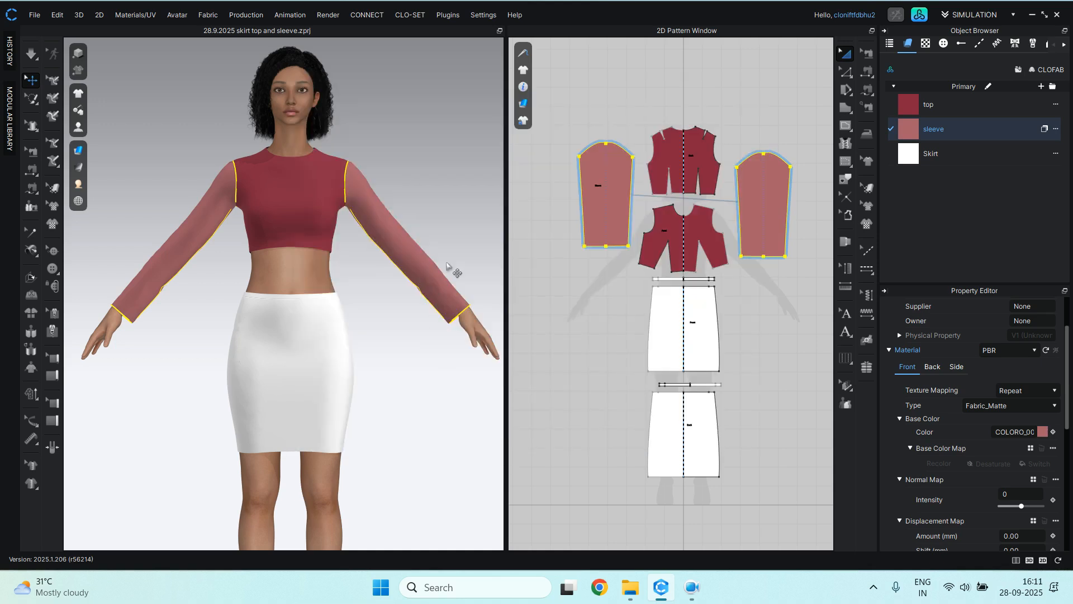
mouse_move(438, 242)
right_mouse_down()
mouse_move(229, 272)
mouse_move(160, 266)
mouse_move(233, 271)
mouse_move(338, 244)
mouse_move(465, 240)
mouse_move(220, 275)
mouse_move(192, 259)
mouse_move(271, 272)
mouse_move(360, 251)
mouse_move(412, 221)
mouse_move(449, 238)
right_mouse_up()
left_click(422, 208)
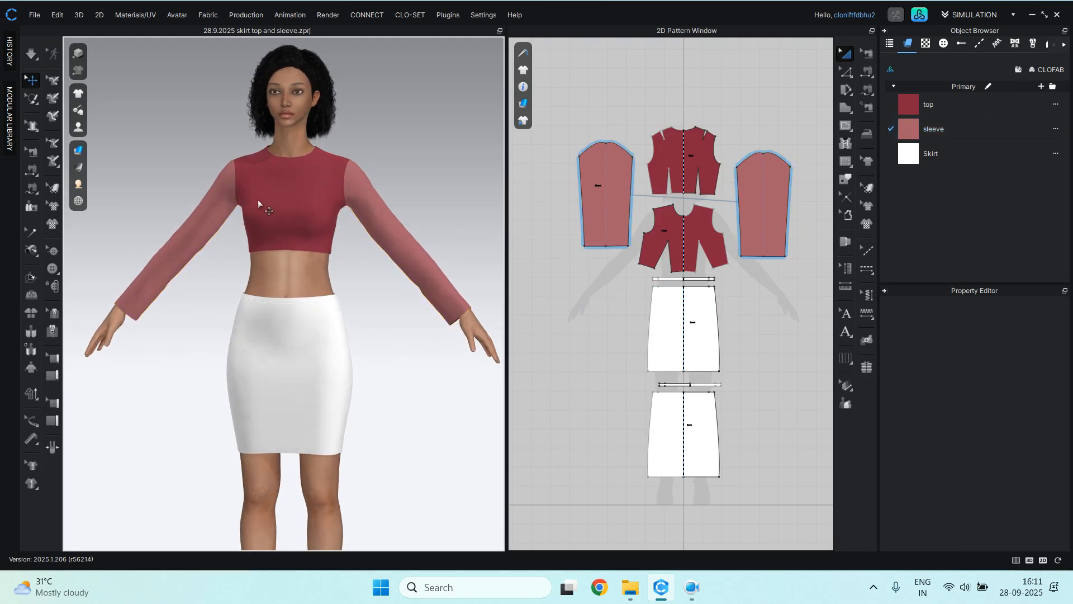
scroll(337, 218, "up", 3)
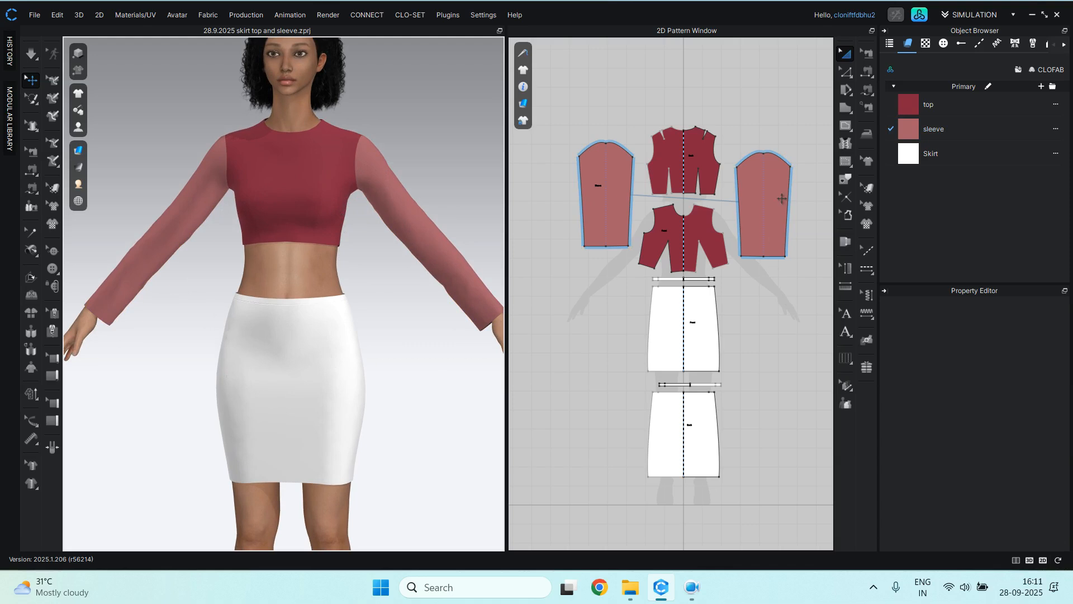
Set the Skirt fabric's base color to dark navy 161641, using a blue hue of 240.
left_click(920, 160)
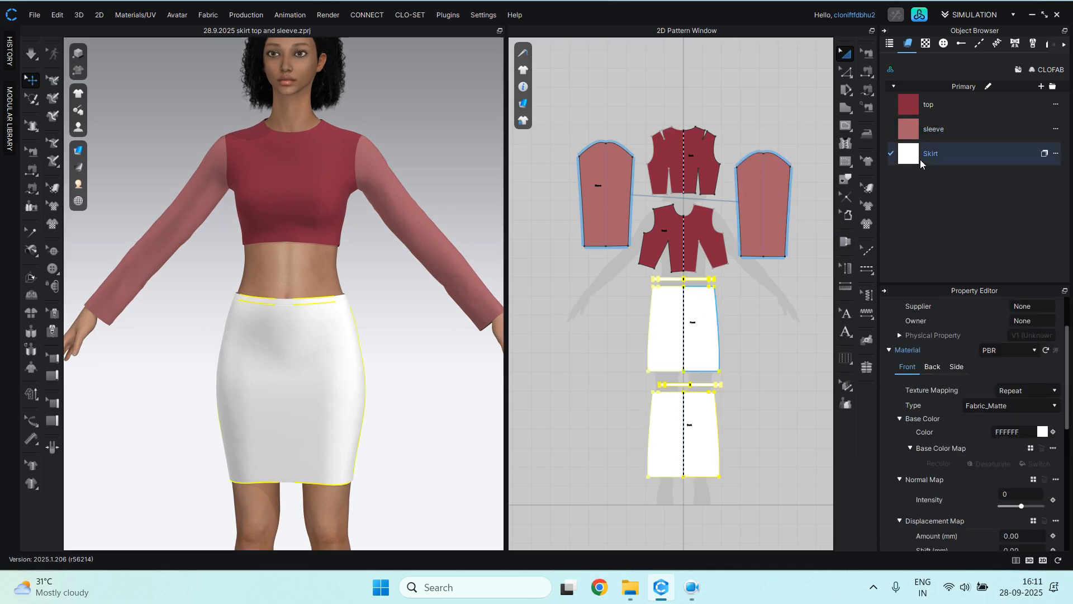
left_click(1043, 432)
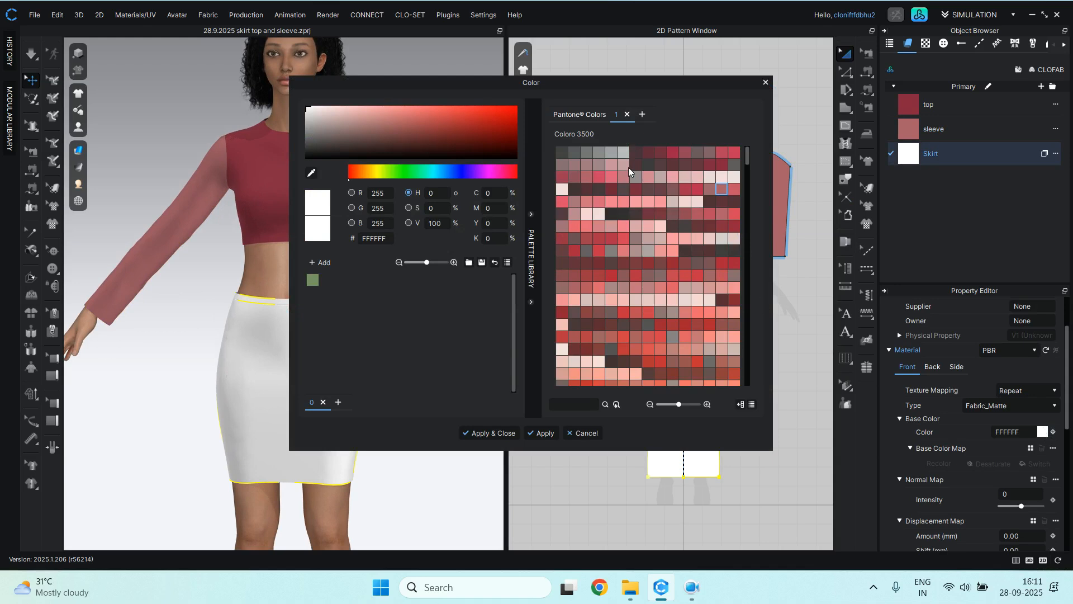
left_click(461, 173)
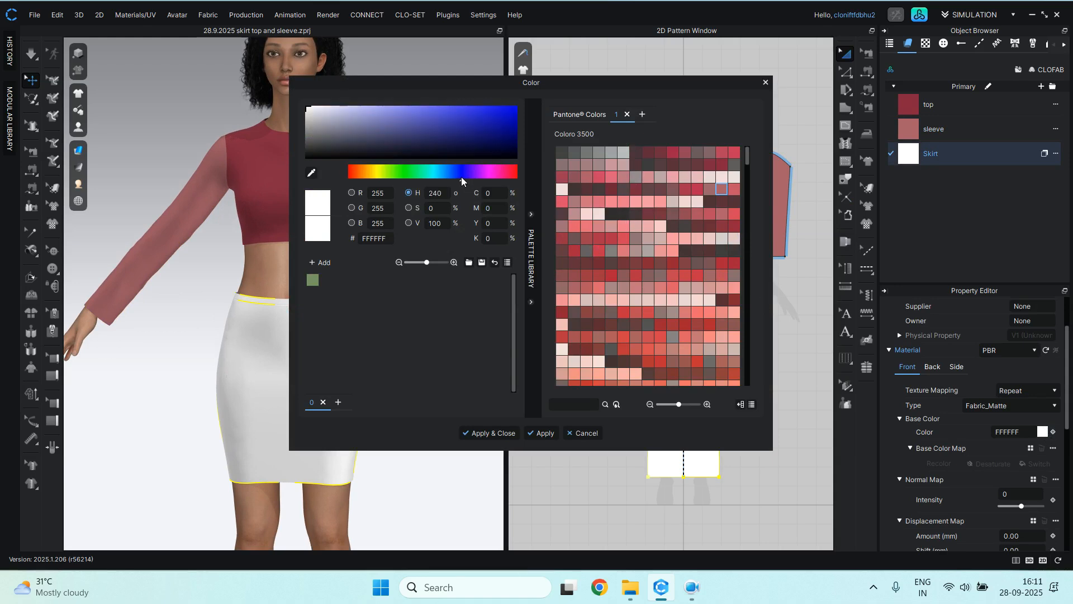
left_click(445, 145)
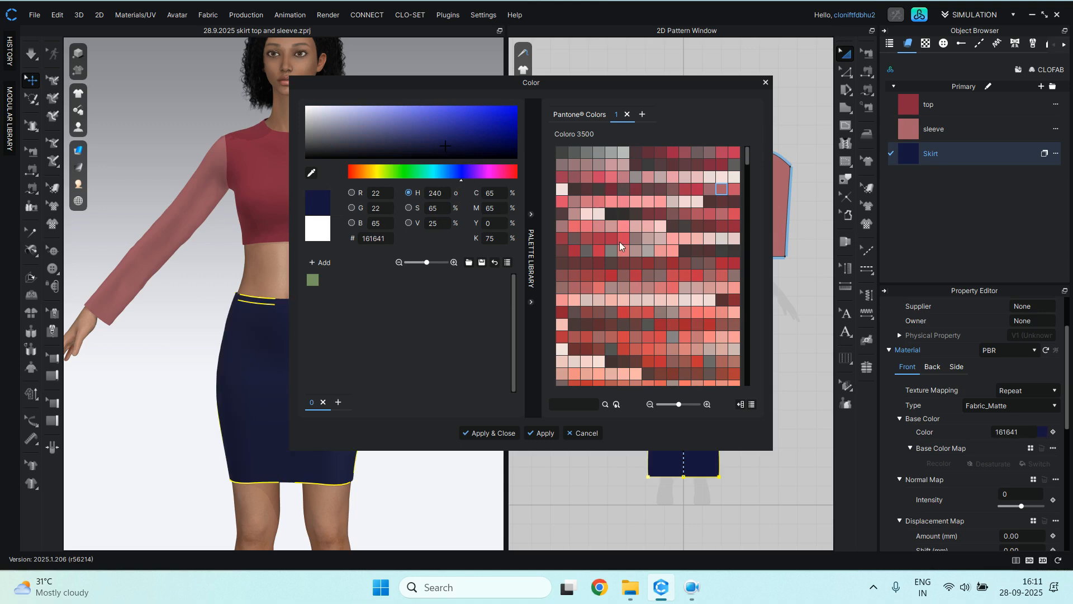
left_click(501, 435)
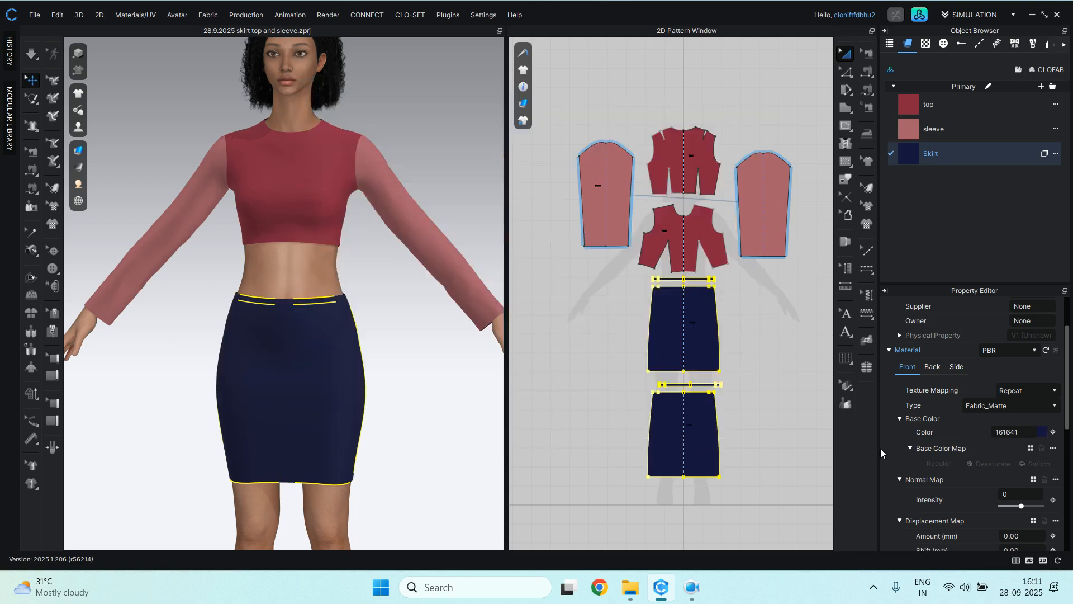
left_click(575, 362)
scroll(307, 343, "up", 1)
scroll(300, 327, "down", 1)
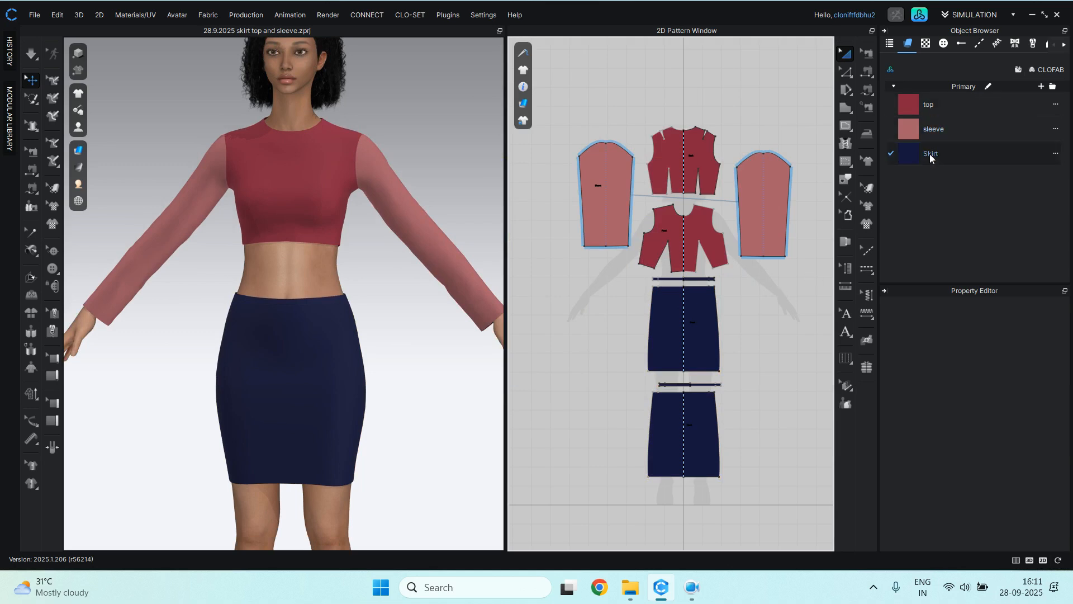
Set the top fabric's base color to white FFFFFF and copy its hex code.
left_click(960, 153)
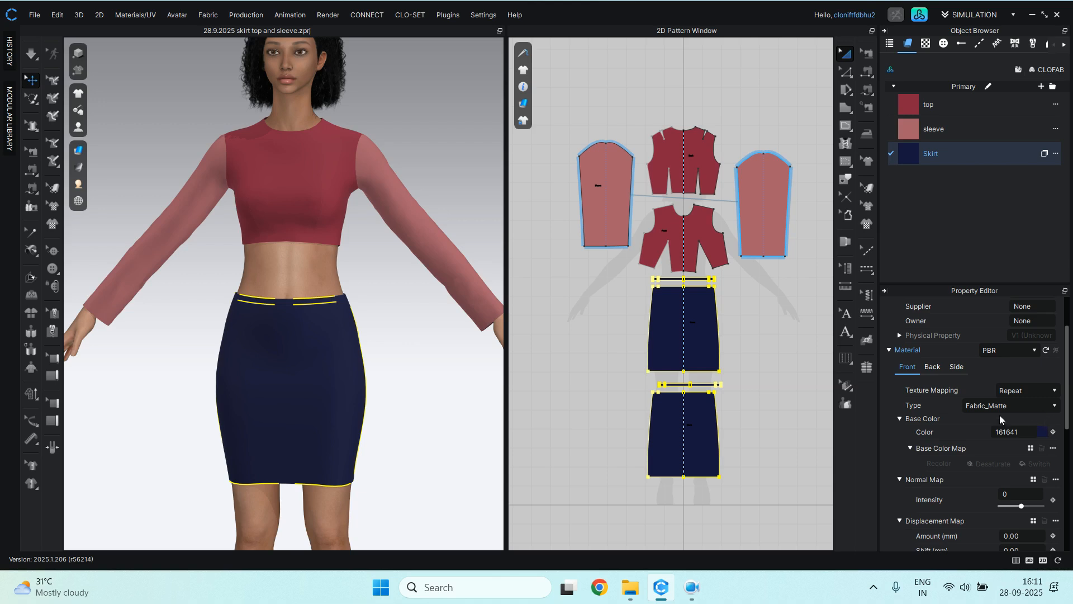
left_click(929, 130)
left_click(930, 105)
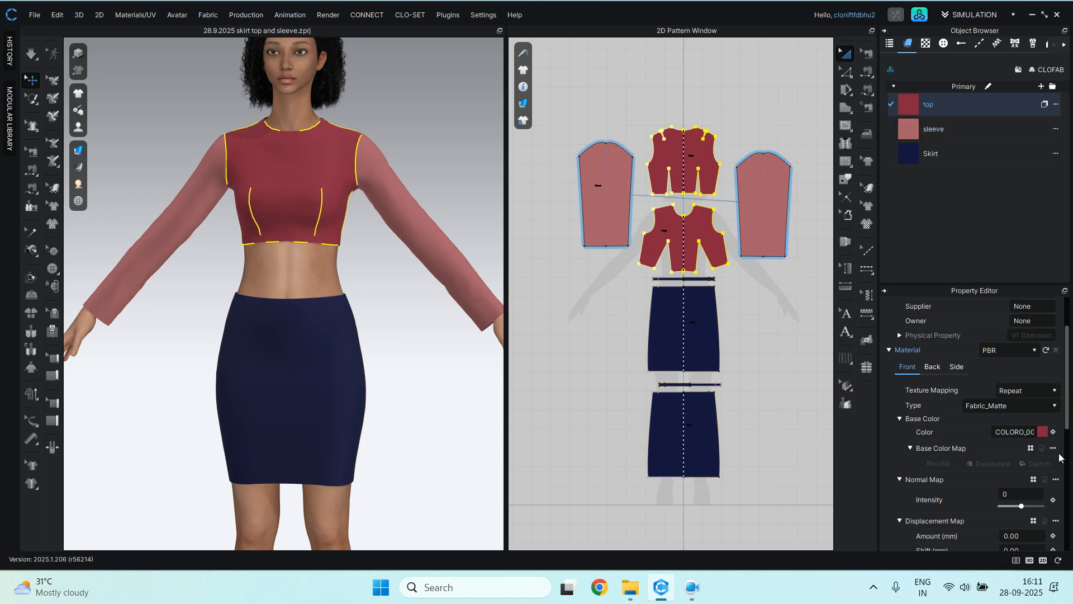
left_click(1043, 433)
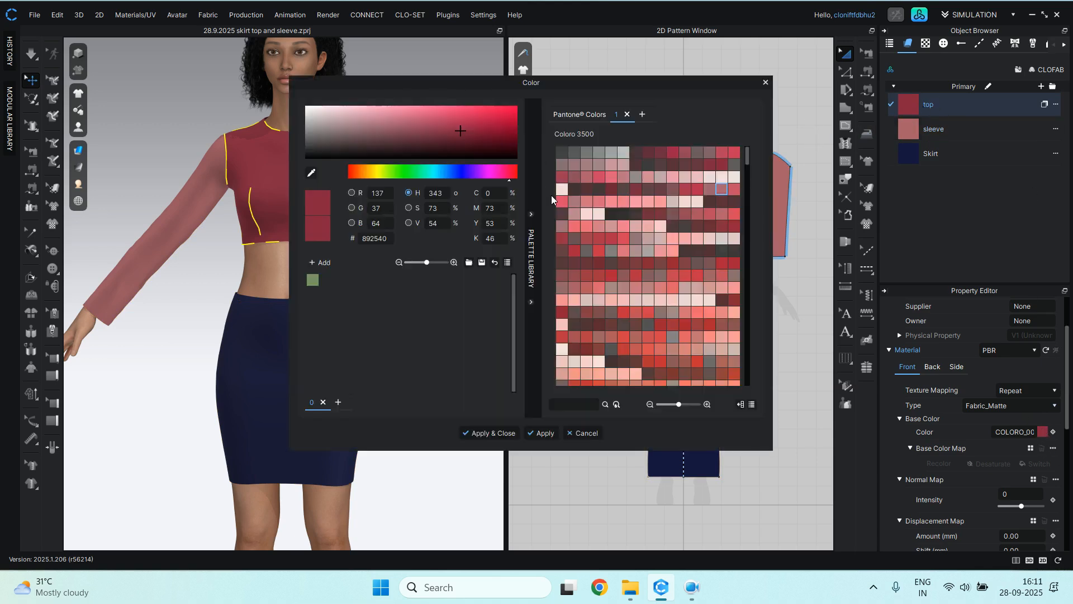
left_click(562, 190)
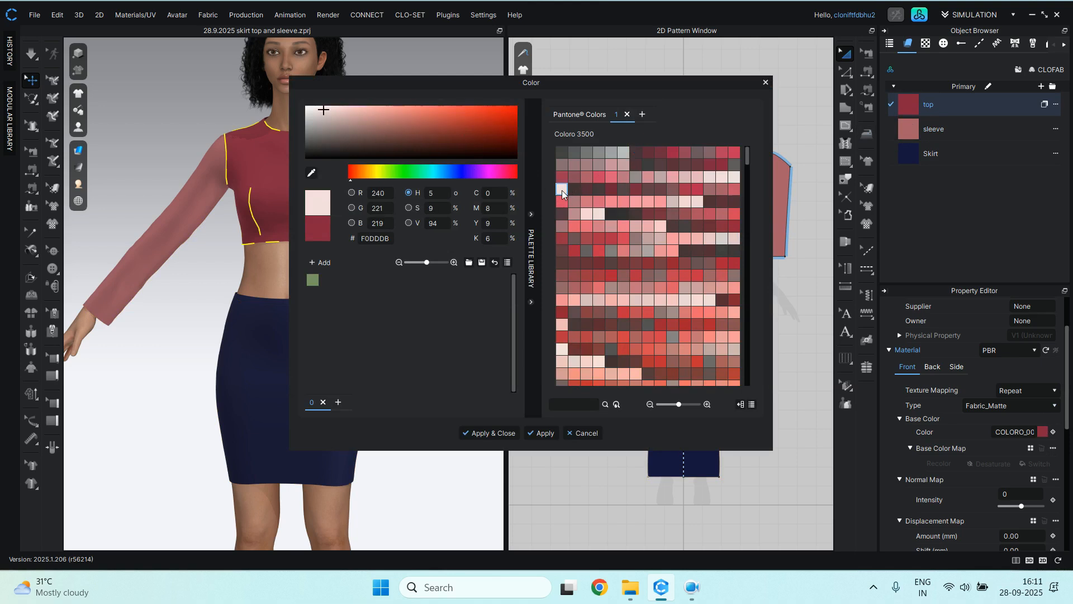
left_click(308, 109)
left_click_drag(307, 110, 298, 108)
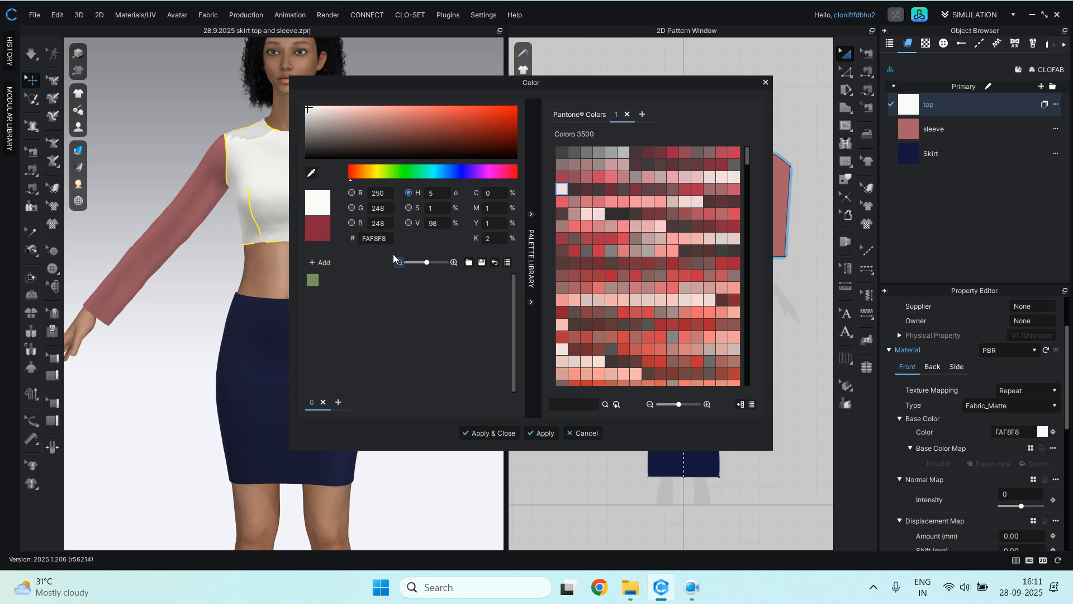
left_click(302, 109)
left_click(302, 109)
double_click(385, 238)
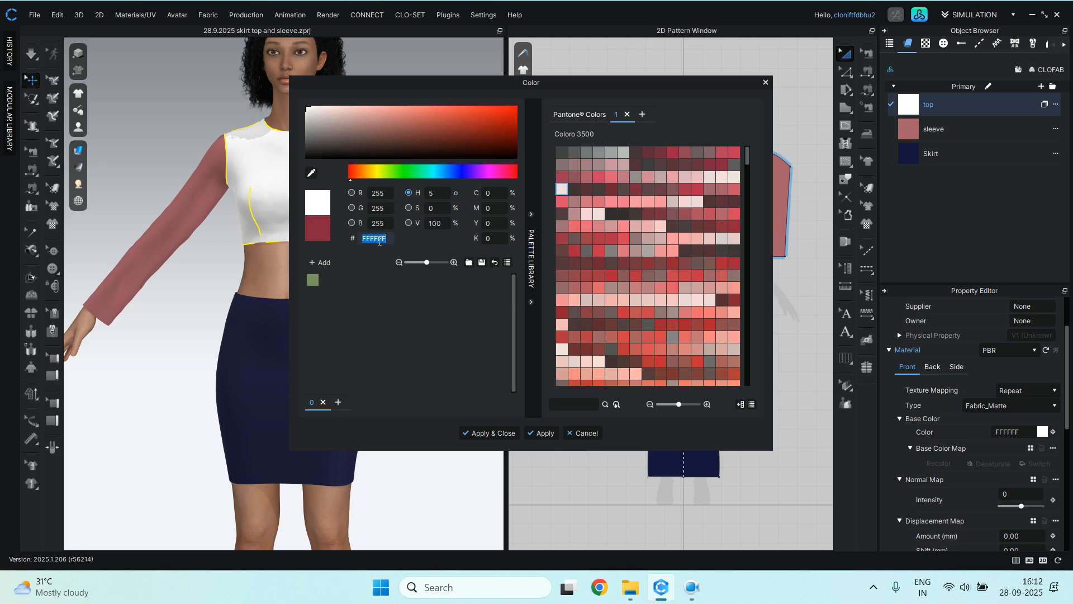
left_click(489, 433)
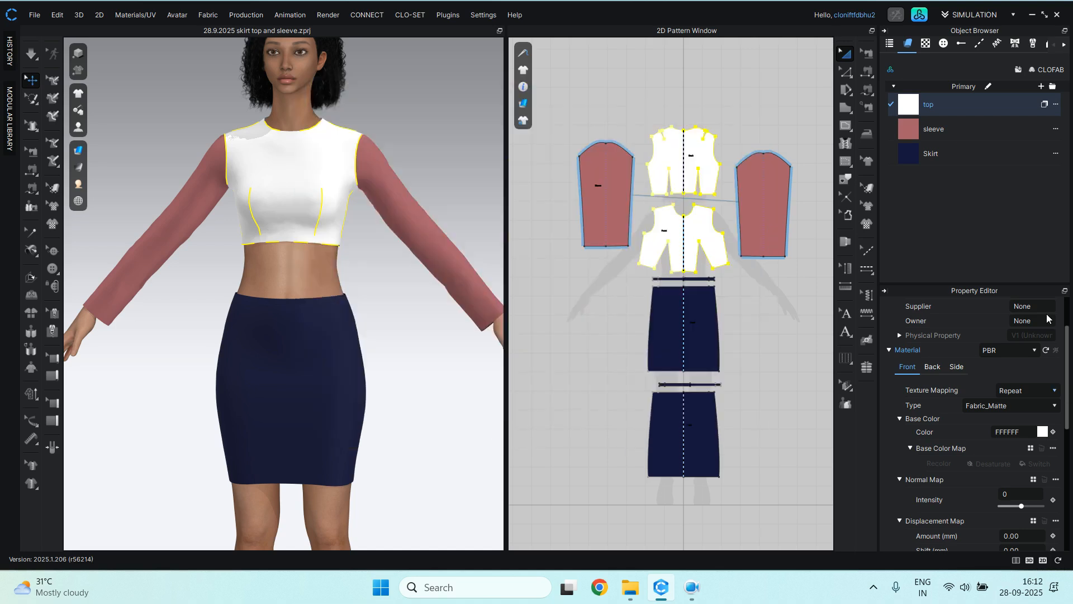
Set the sleeve fabric's base color to white FFFFFF.
left_click(939, 129)
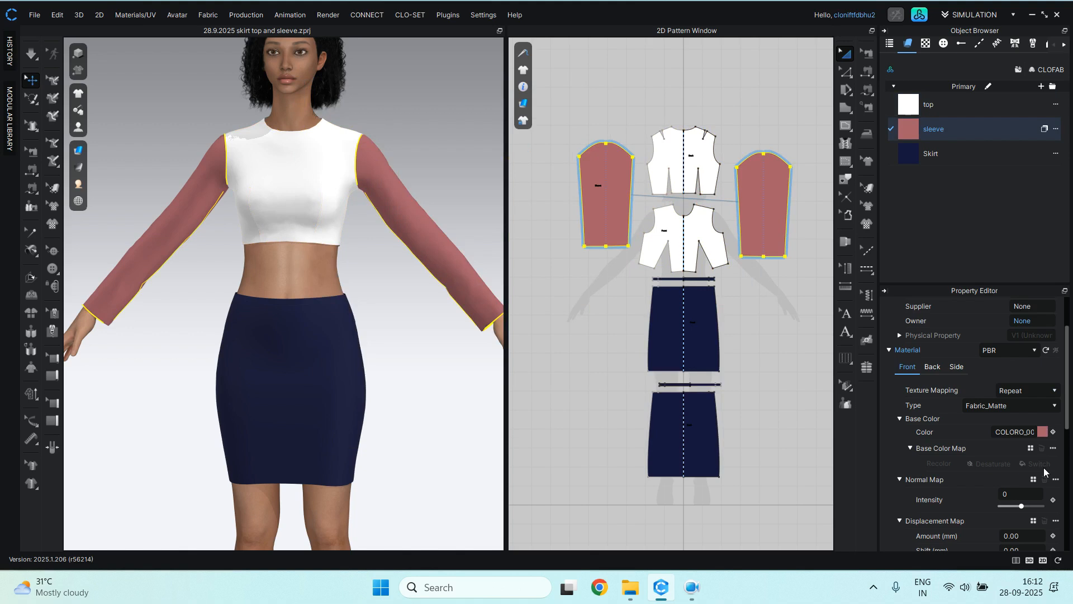
left_click(1043, 432)
left_click(391, 236)
double_click(391, 237)
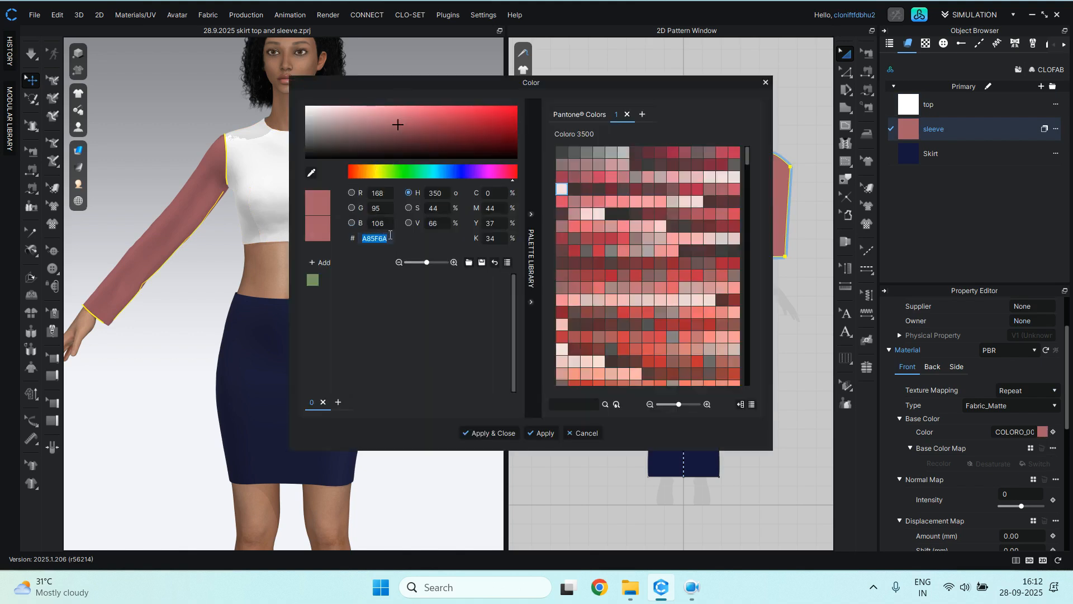
type("FFFFFF")
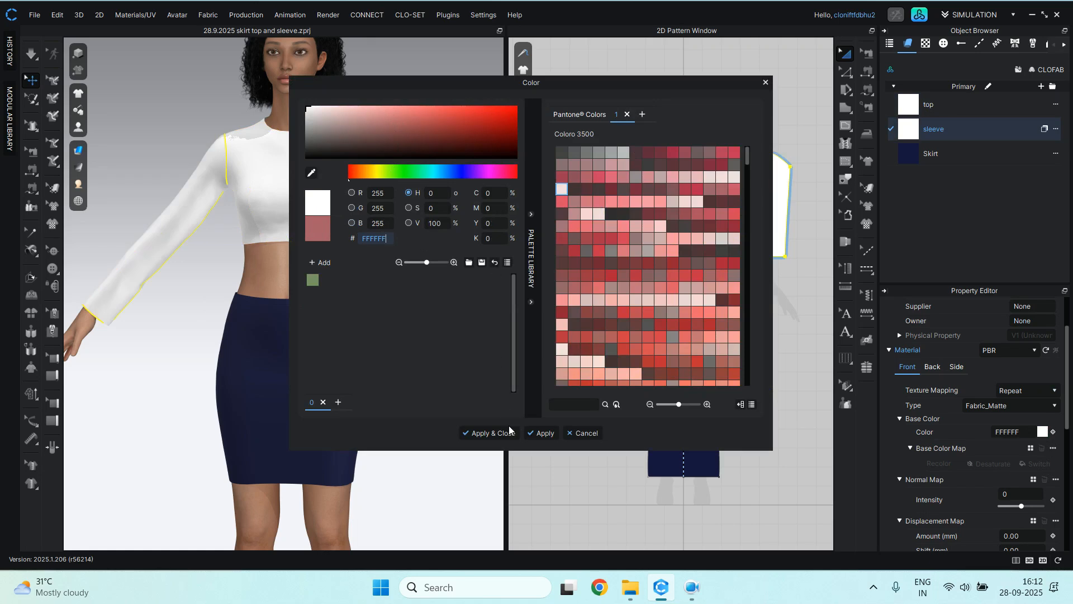
left_click(488, 433)
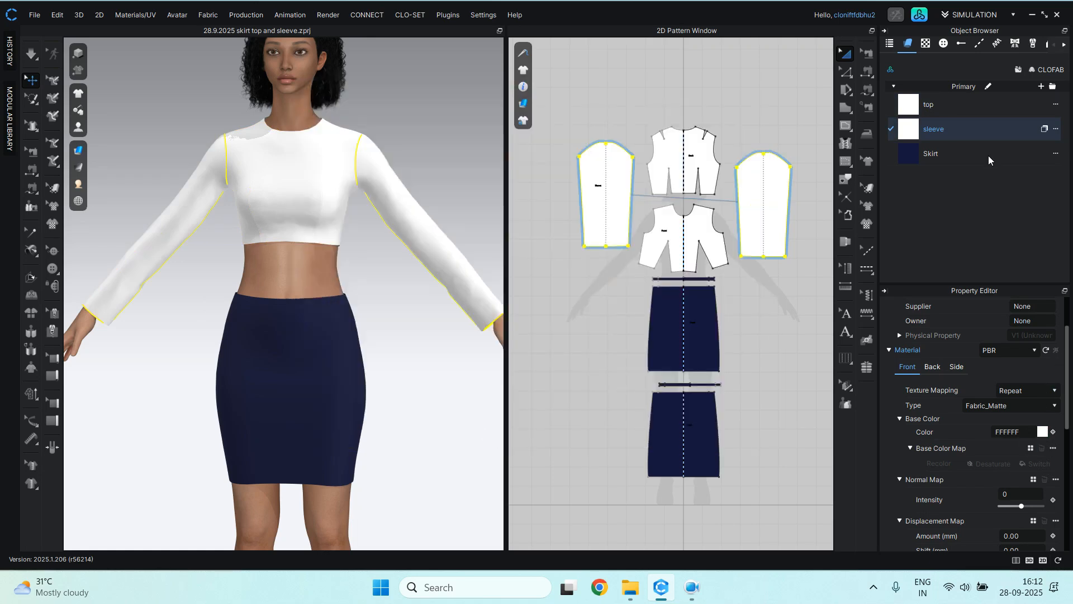
Set the Skirt fabric's base color to white FFFFFF.
left_click(944, 160)
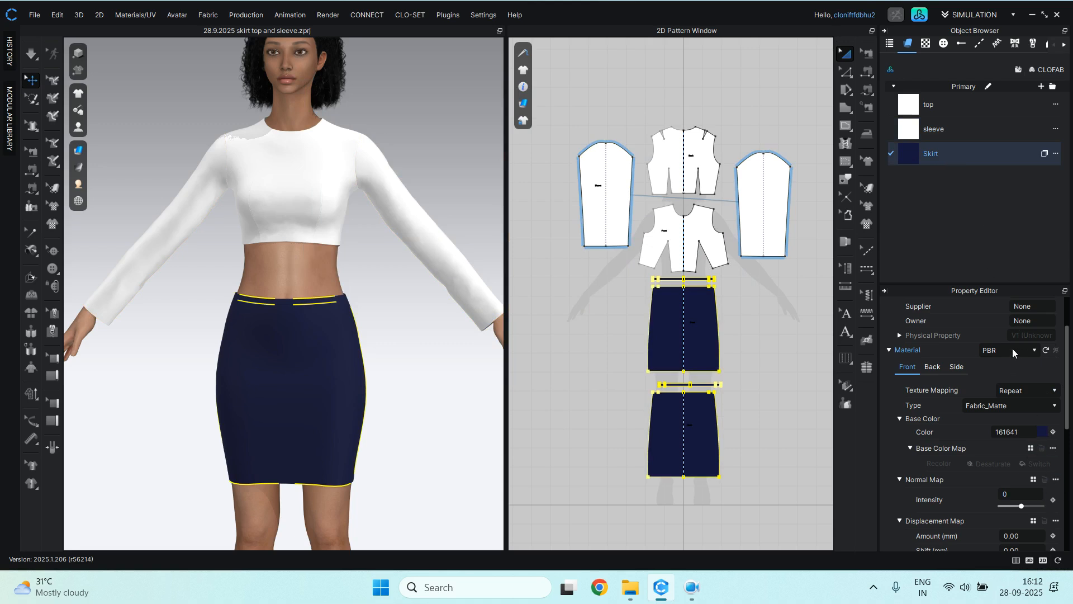
left_click(1043, 432)
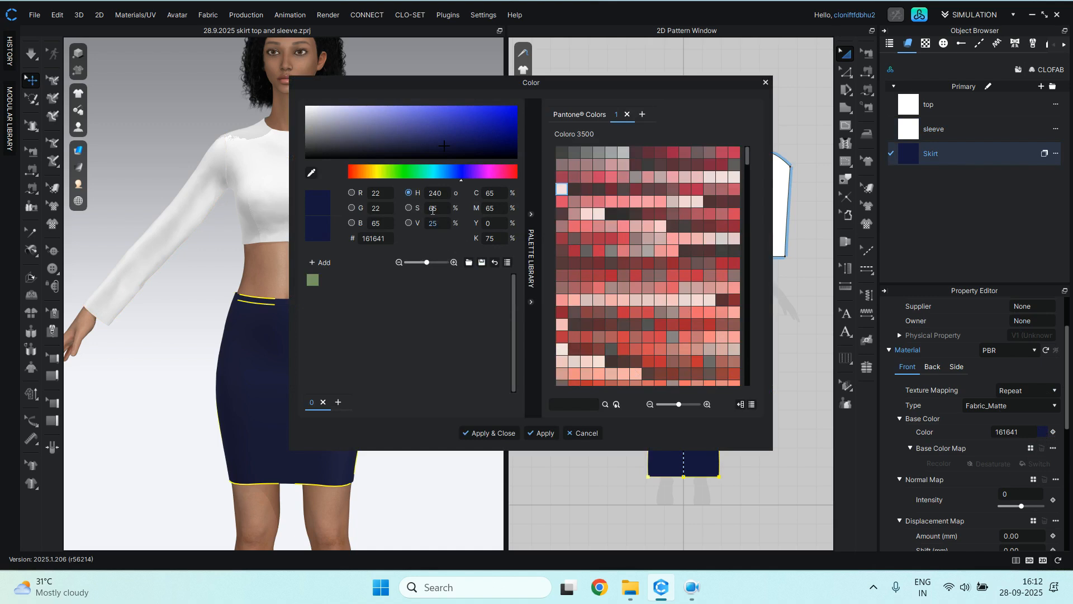
double_click(390, 241)
type("FFFFFF")
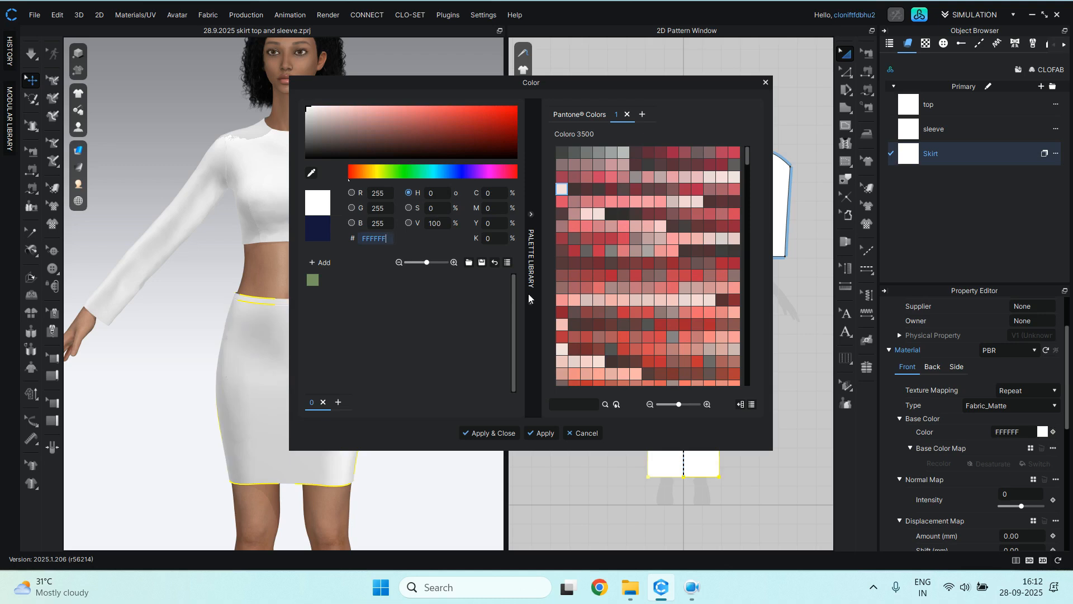
left_click(490, 434)
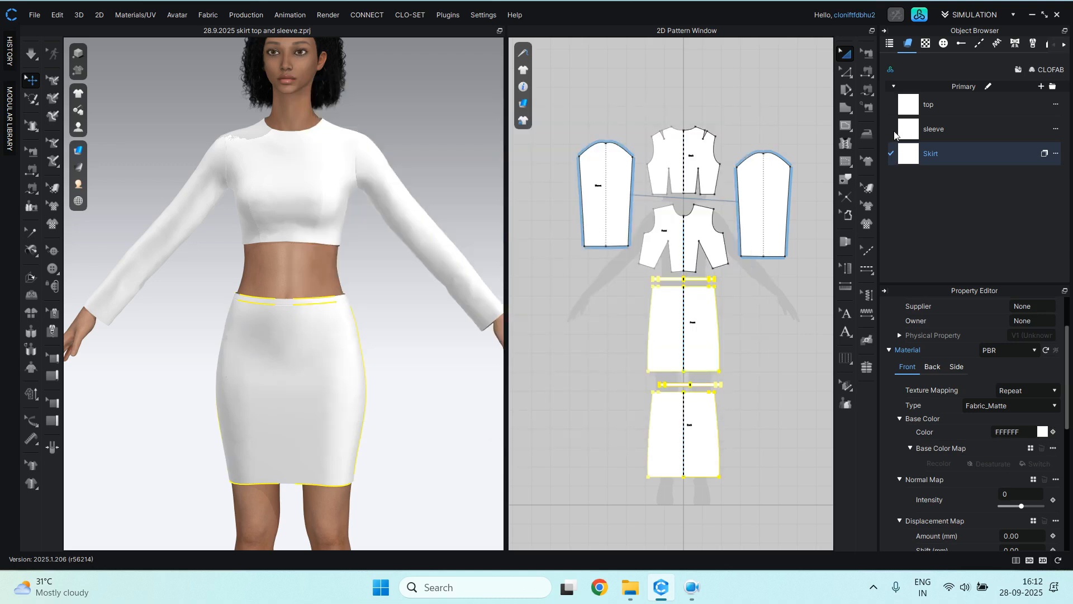
With the top fabric selected, browse the CLO library's Fabric category for available fabrics and close the library.
left_click(944, 107)
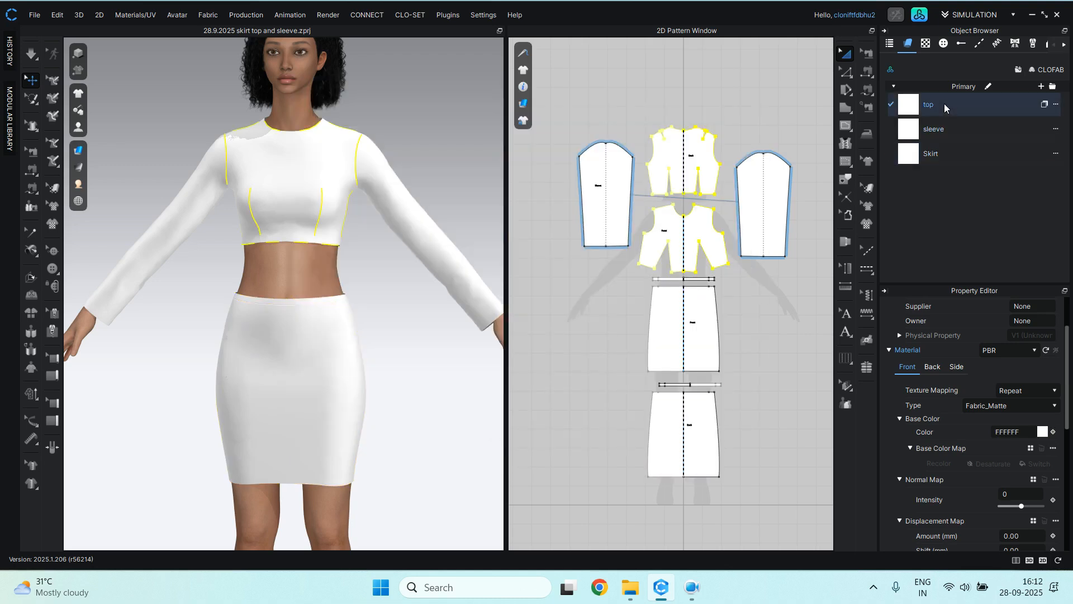
left_click(920, 15)
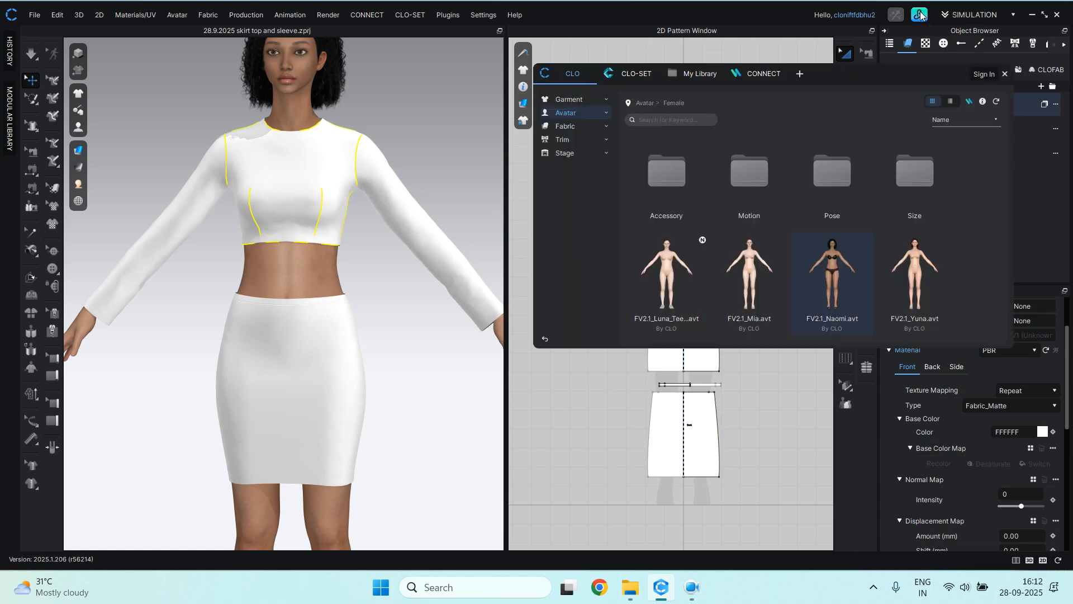
left_click(557, 127)
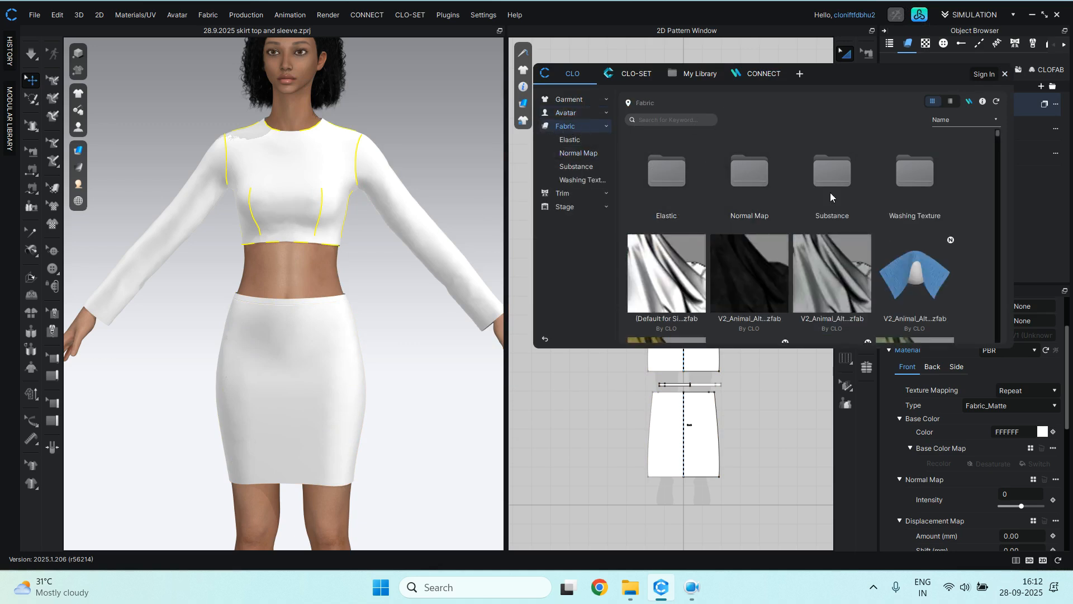
scroll(831, 210, "down", 3)
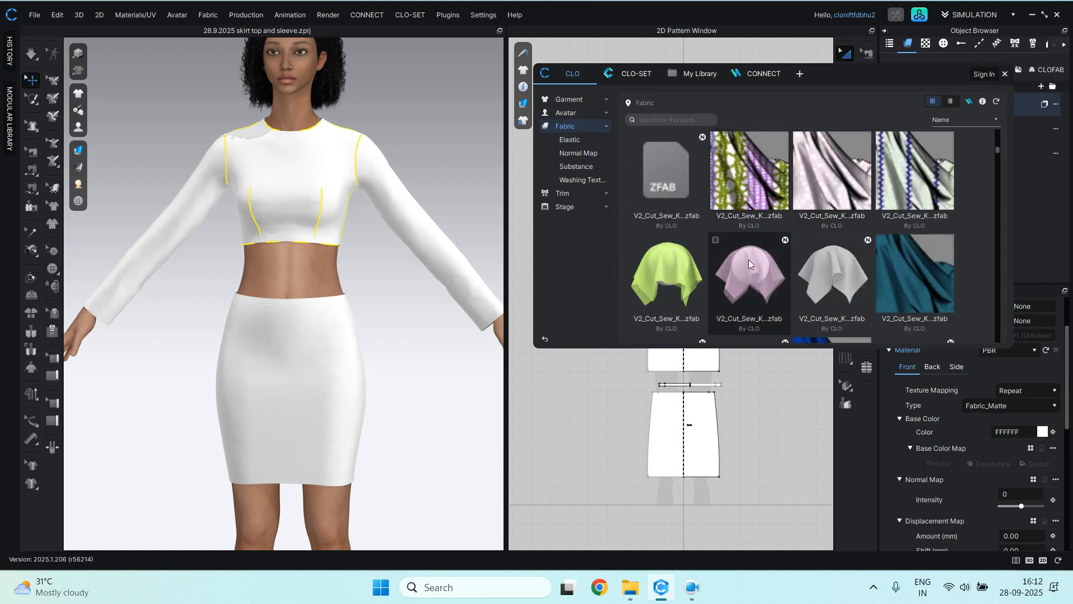
scroll(750, 261, "down", 2)
scroll(746, 257, "down", 2)
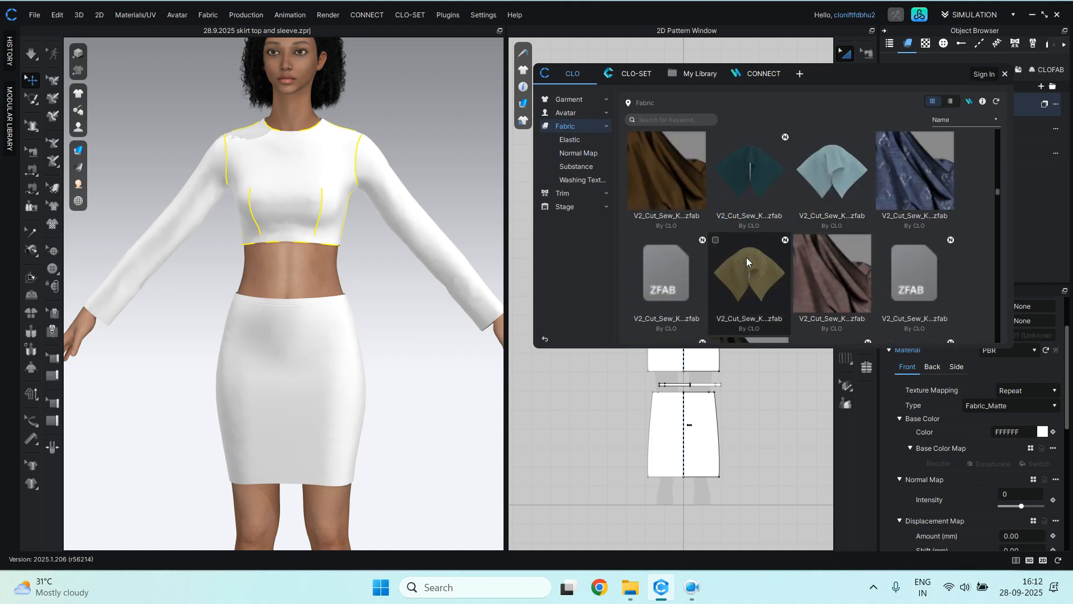
scroll(746, 257, "down", 2)
scroll(746, 256, "down", 8)
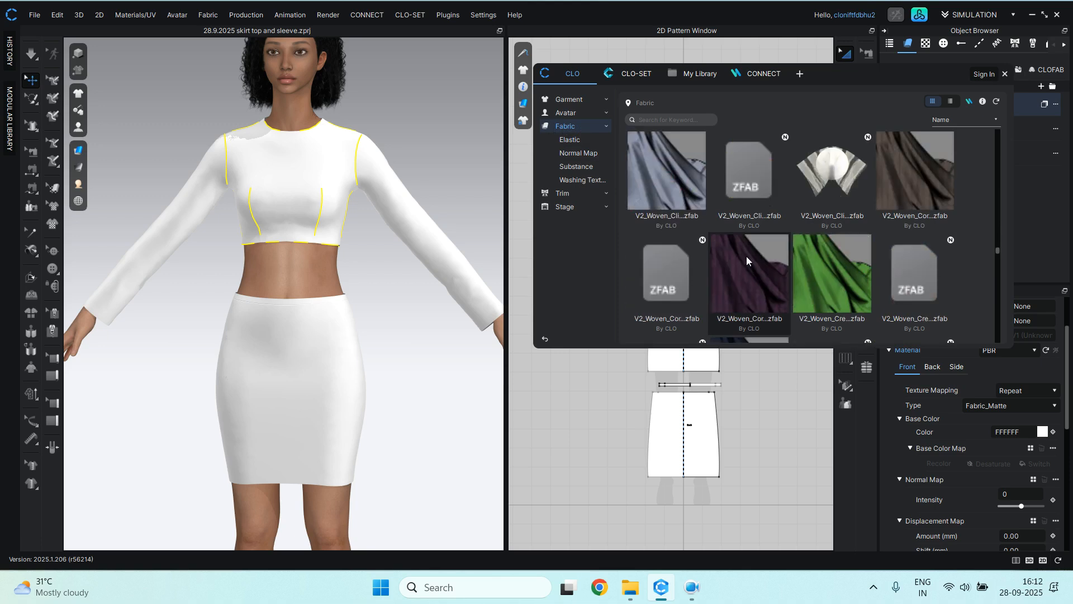
left_click(920, 16)
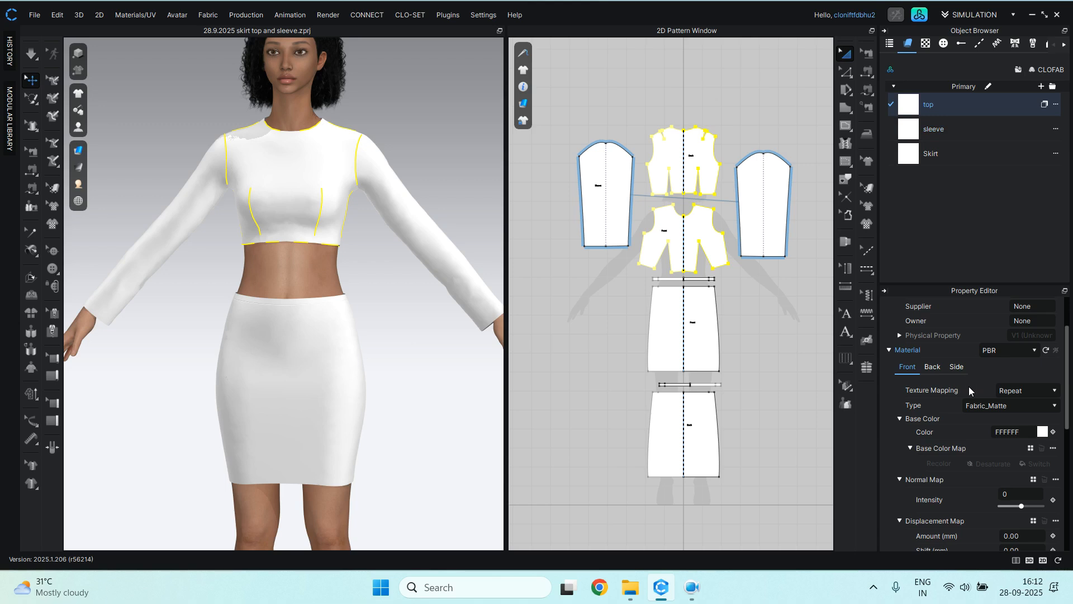
Lower the top fabric's opacity to a sheer 43, reduce it to 0, and clear the selection to check the garment.
scroll(968, 386, "down", 1)
scroll(969, 394, "down", 2)
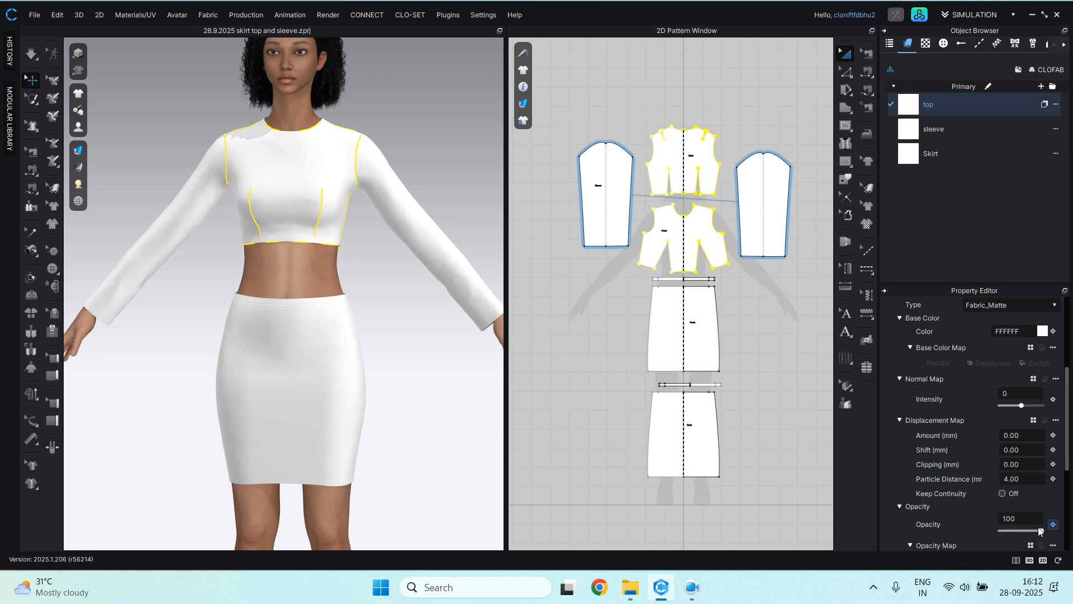
left_click_drag(1041, 534, 1019, 535)
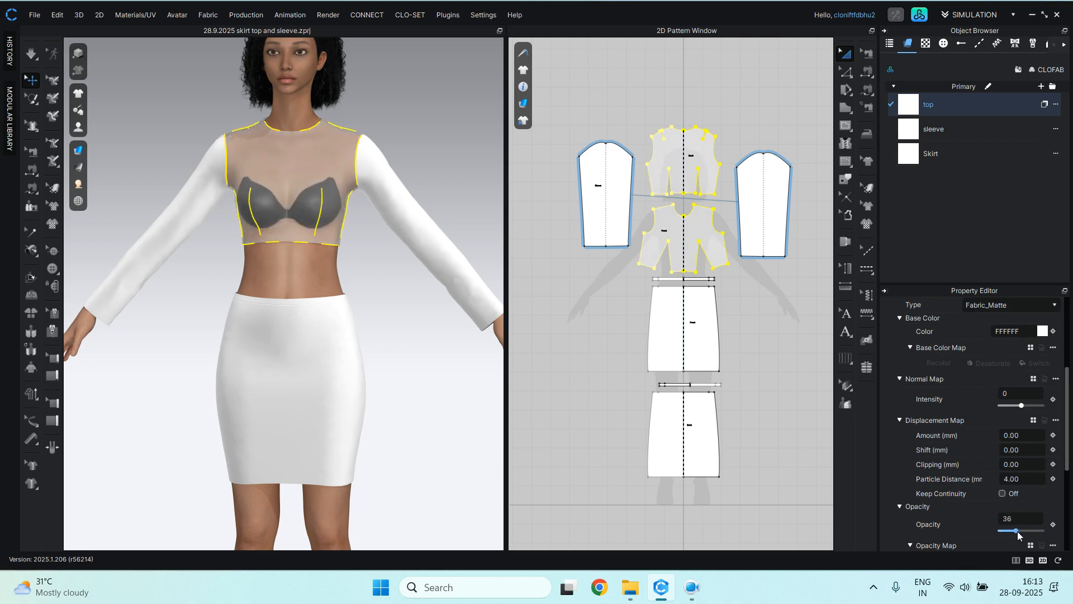
scroll(273, 147, "up", 2)
scroll(274, 147, "up", 4)
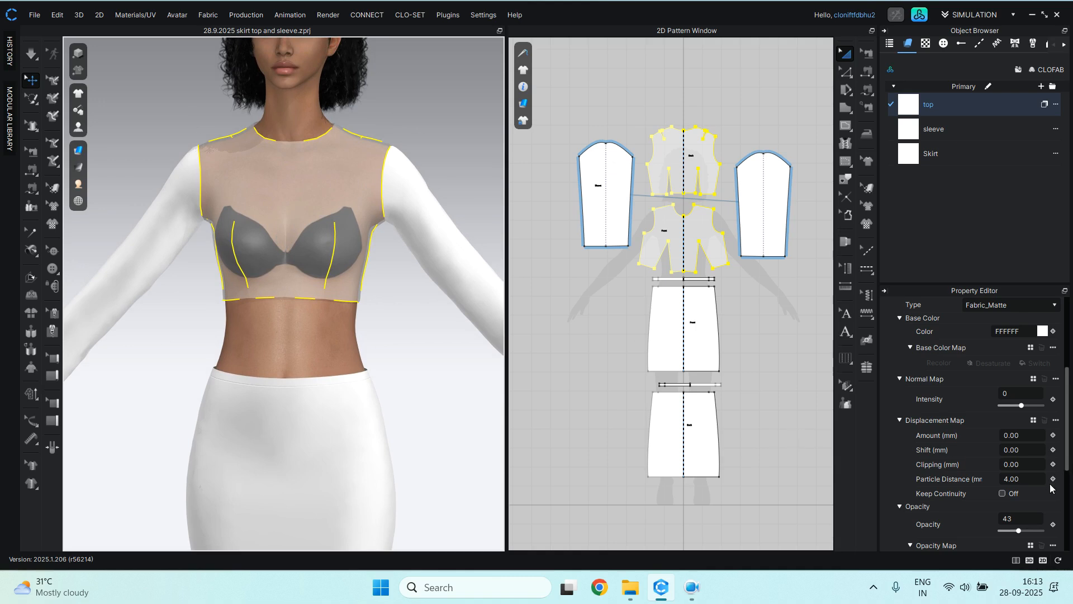
left_click_drag(1018, 532, 994, 532)
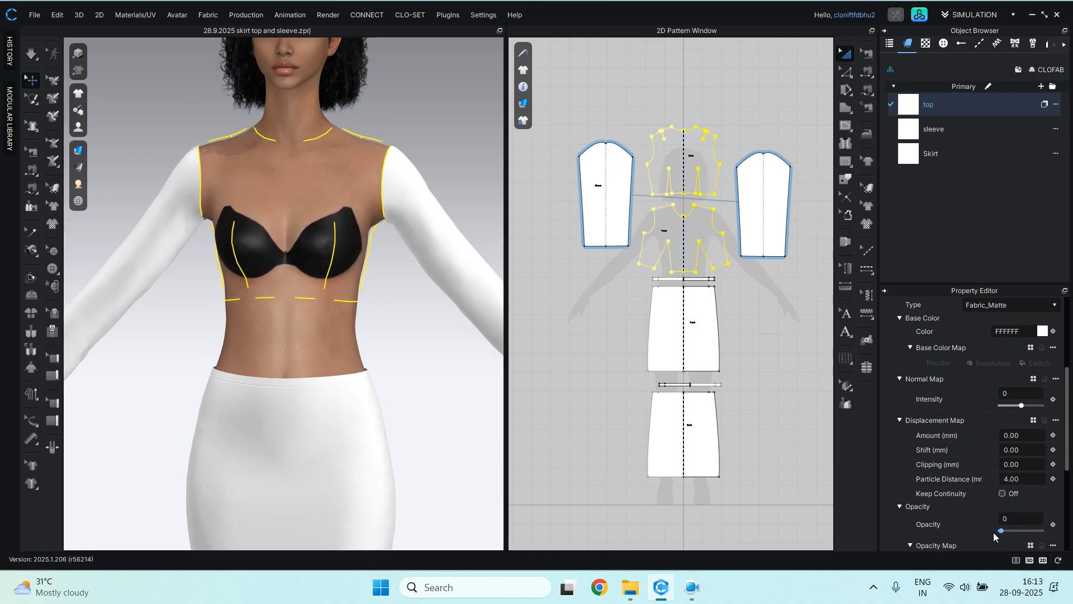
left_click(458, 144)
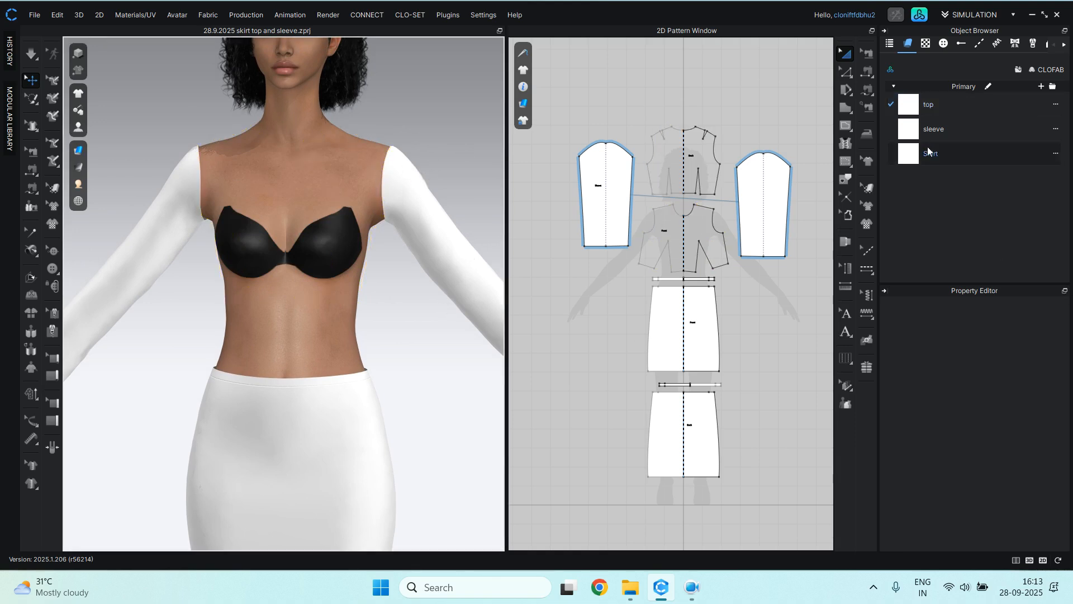
Reselect the top fabric and raise its opacity back to fully opaque.
left_click(927, 105)
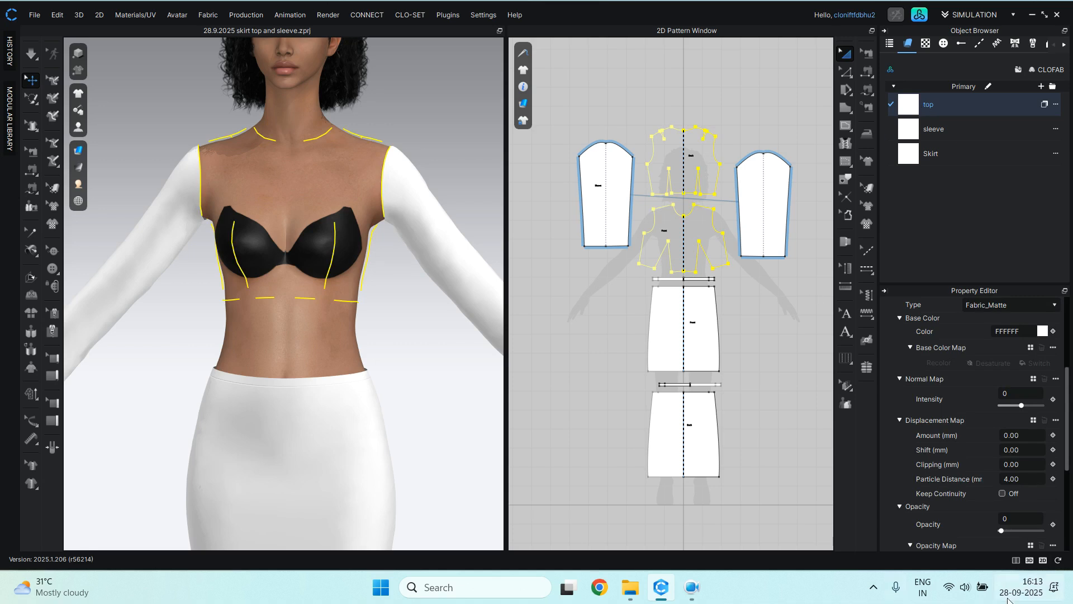
left_click_drag(1004, 532, 1050, 537)
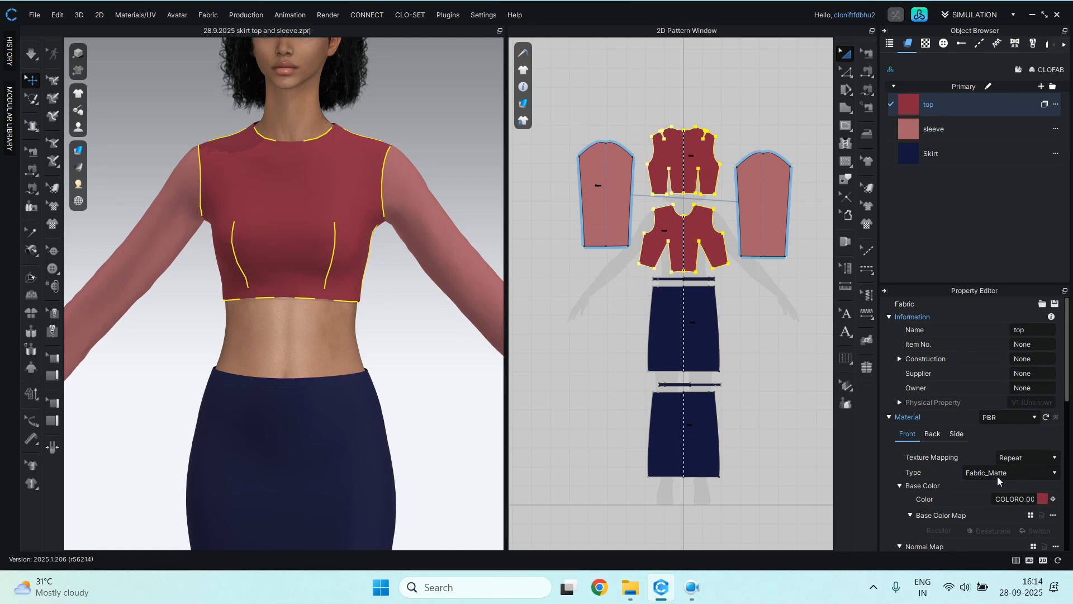
Change the top fabric's material type to Fabric_Silk/Satin and inspect the sheen on the bodice up close.
left_click(1035, 474)
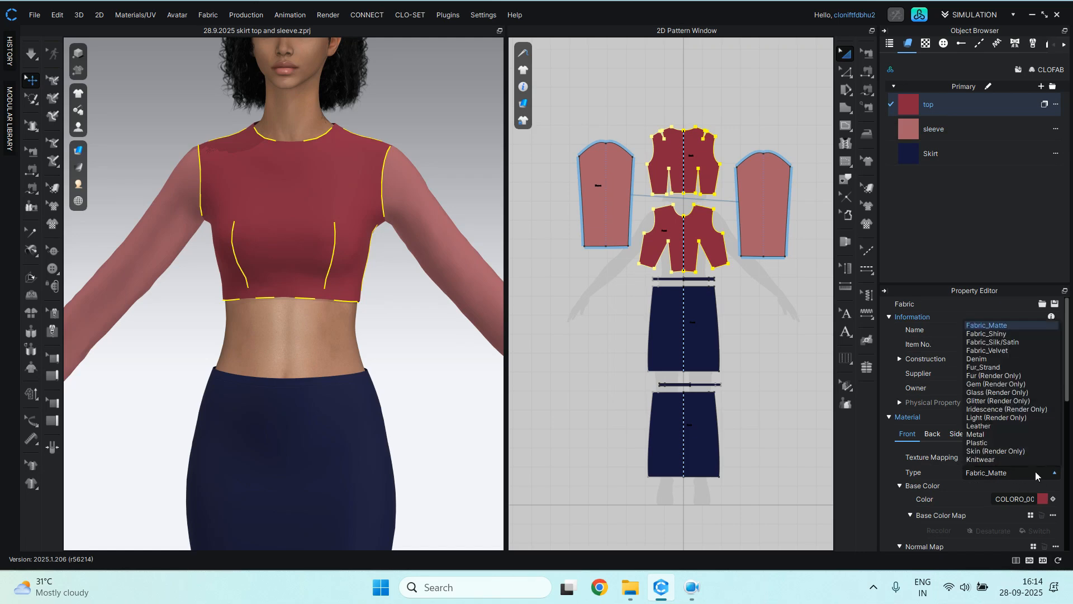
left_click(999, 342)
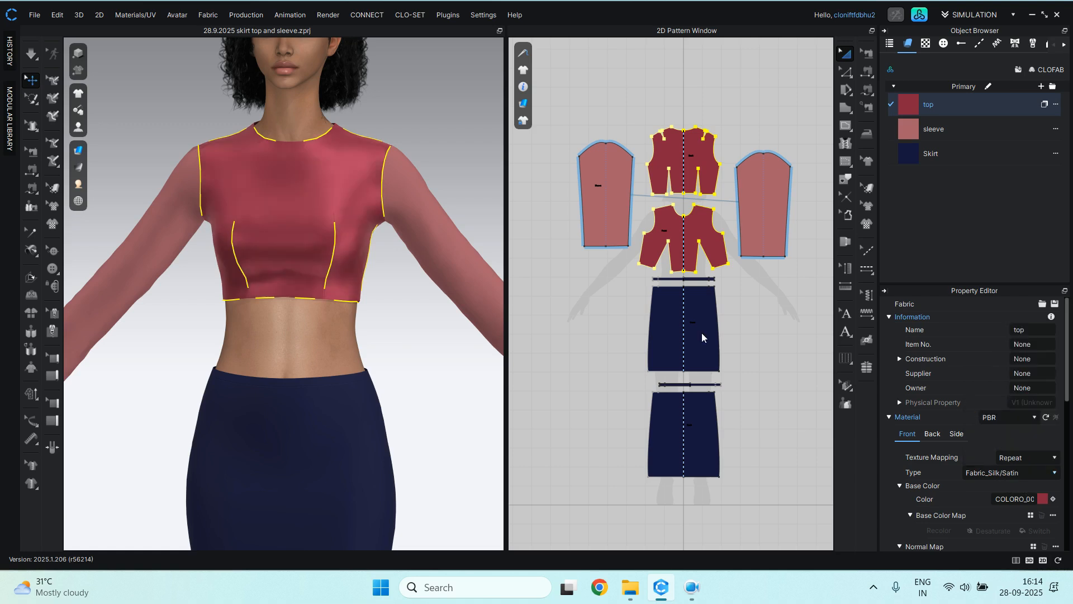
scroll(295, 219, "up", 5)
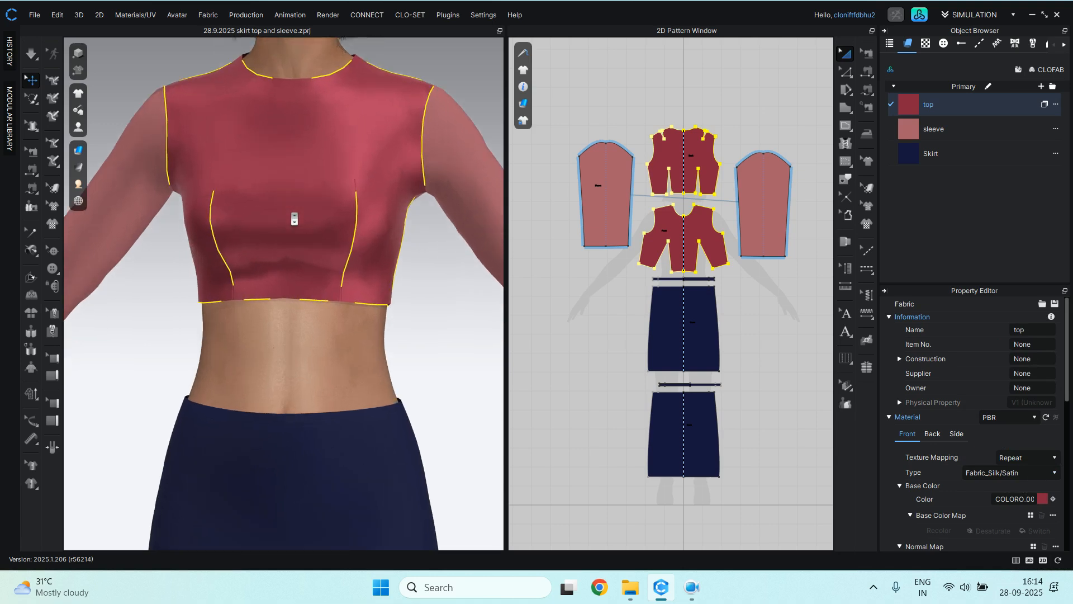
scroll(295, 219, "down", 1)
scroll(307, 221, "down", 1)
scroll(270, 185, "down", 1)
middle_click_drag(270, 185, 298, 199)
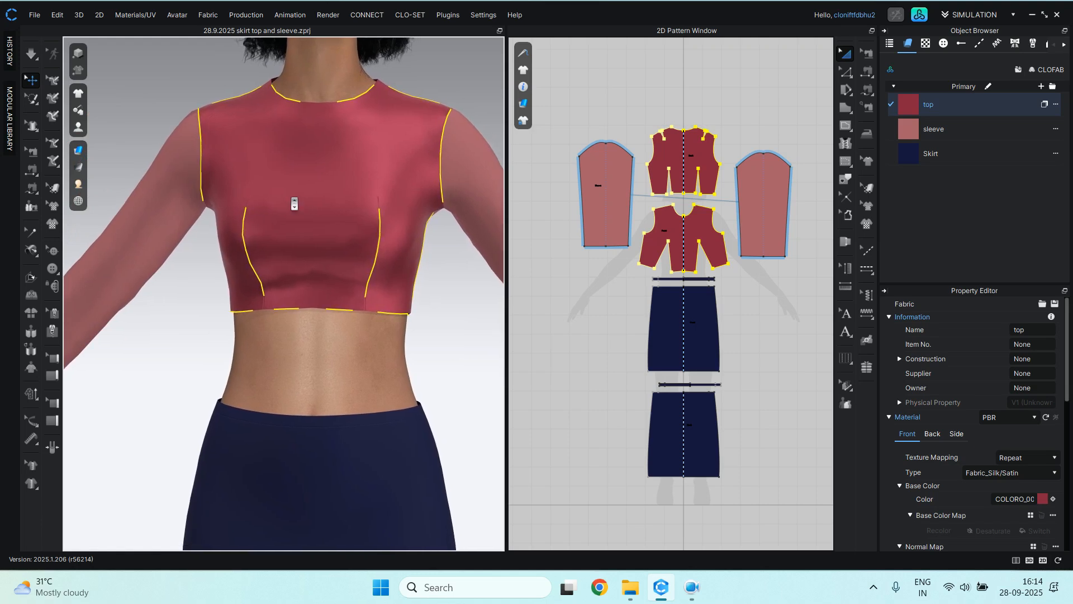
scroll(320, 169, "down", 3)
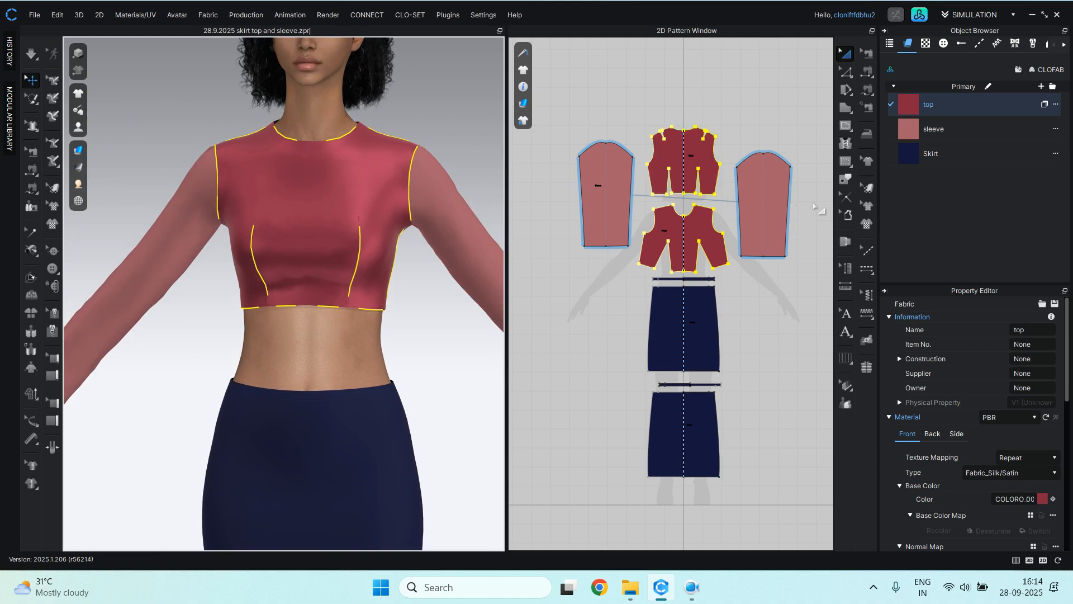
Change the sleeve fabric's material type to Fabric_Velvet and inspect the sleeves up close from several angles.
left_click(934, 130)
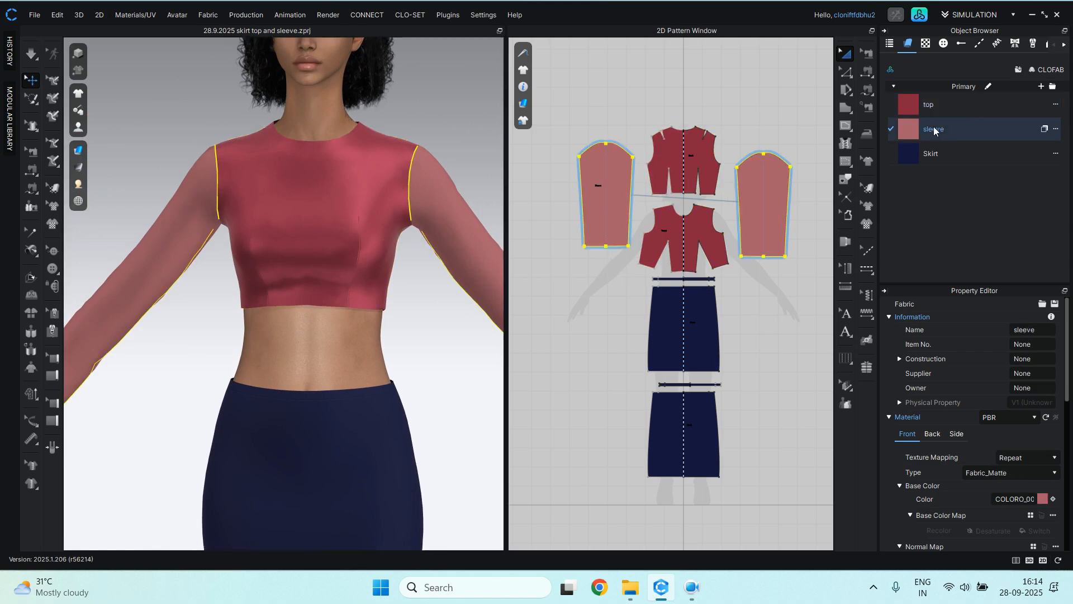
left_click(1020, 474)
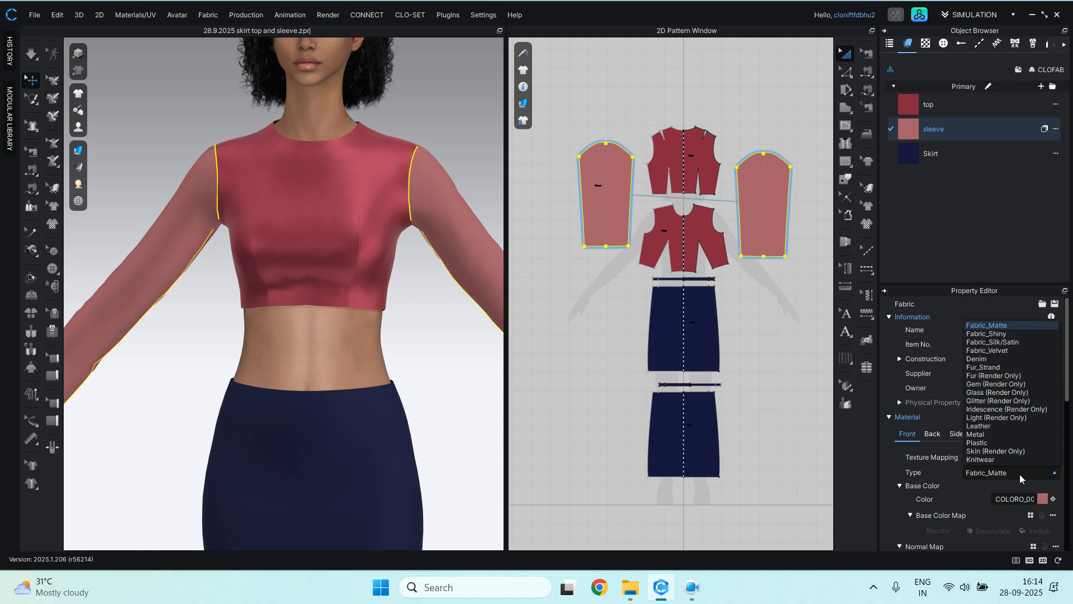
left_click(996, 352)
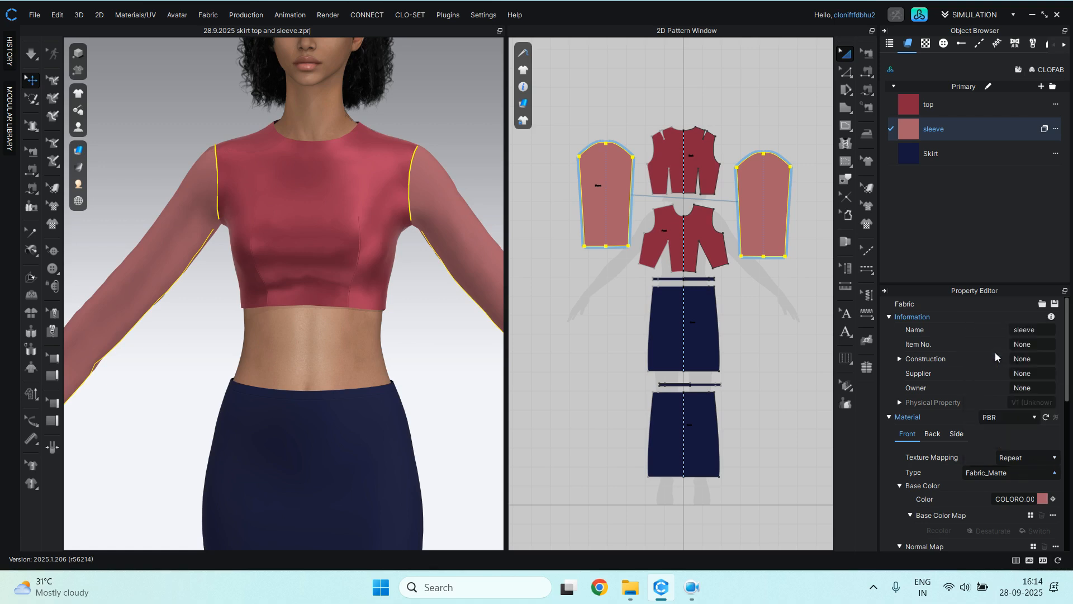
right_click_drag(214, 228, 182, 223)
scroll(181, 225, "up", 4)
scroll(180, 225, "up", 2)
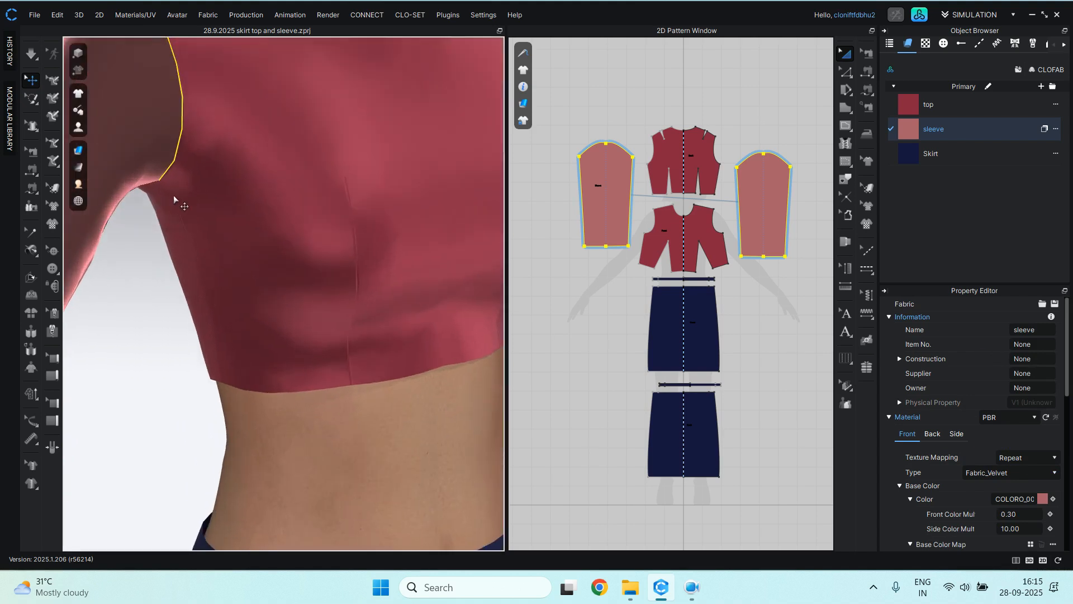
scroll(175, 176, "down", 3)
right_click_drag(123, 180, 215, 125)
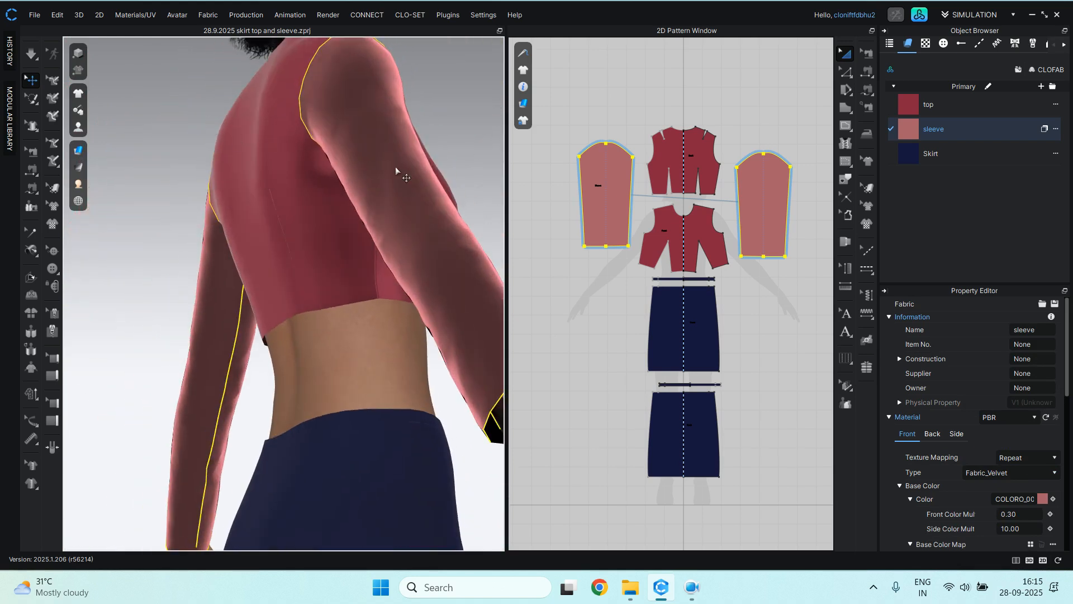
right_click_drag(367, 218, 270, 232)
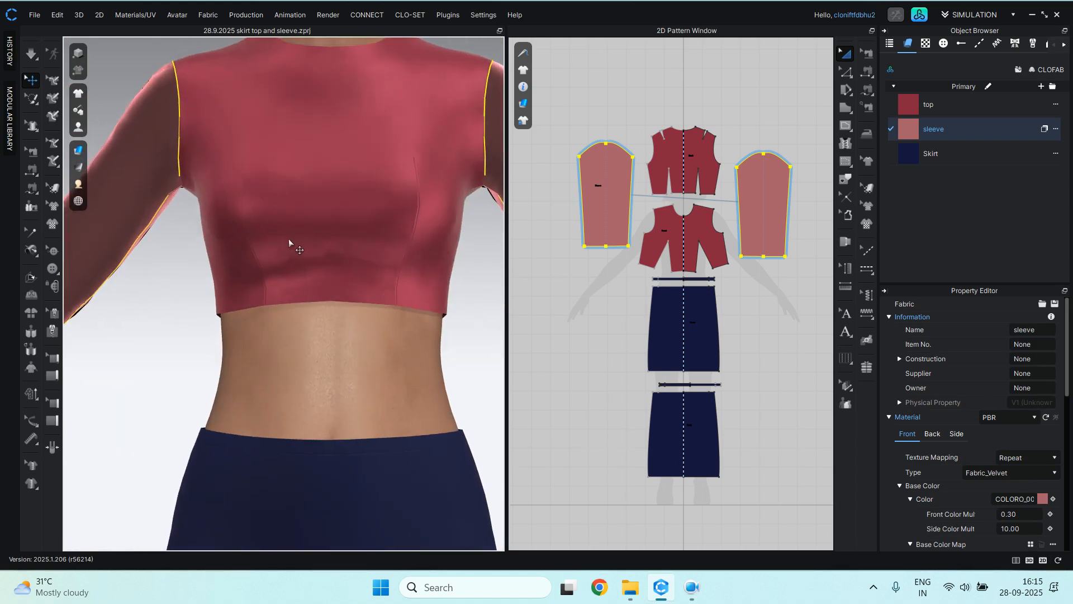
Select the skirt fabric, open its base color for editing and lighten it to the soft blue 8181BF.
scroll(295, 254, "down", 2)
scroll(310, 263, "down", 1)
middle_click_drag(309, 216, 298, 99)
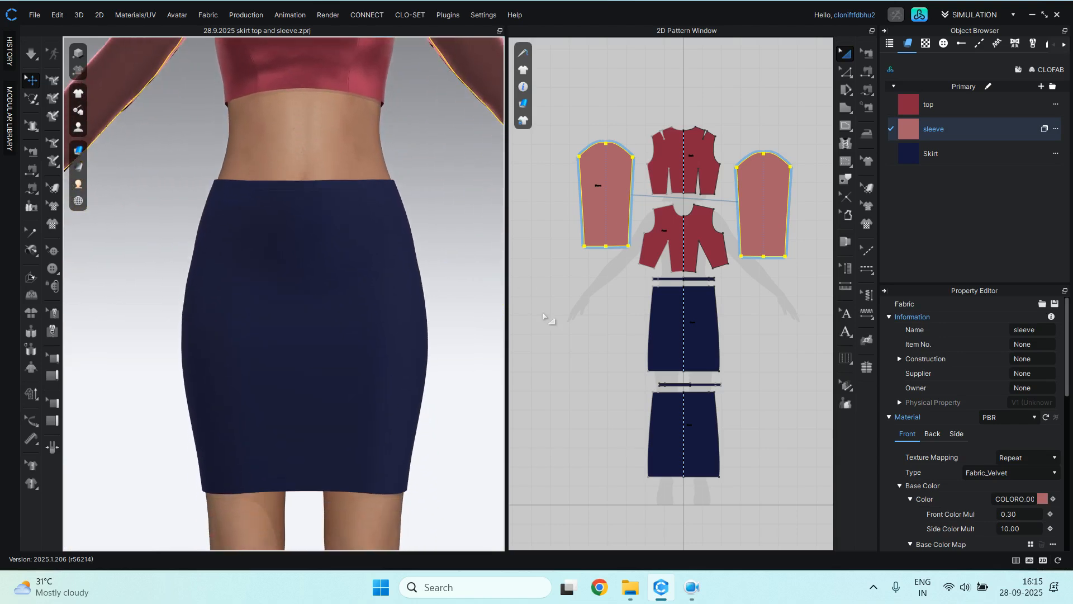
left_click(930, 155)
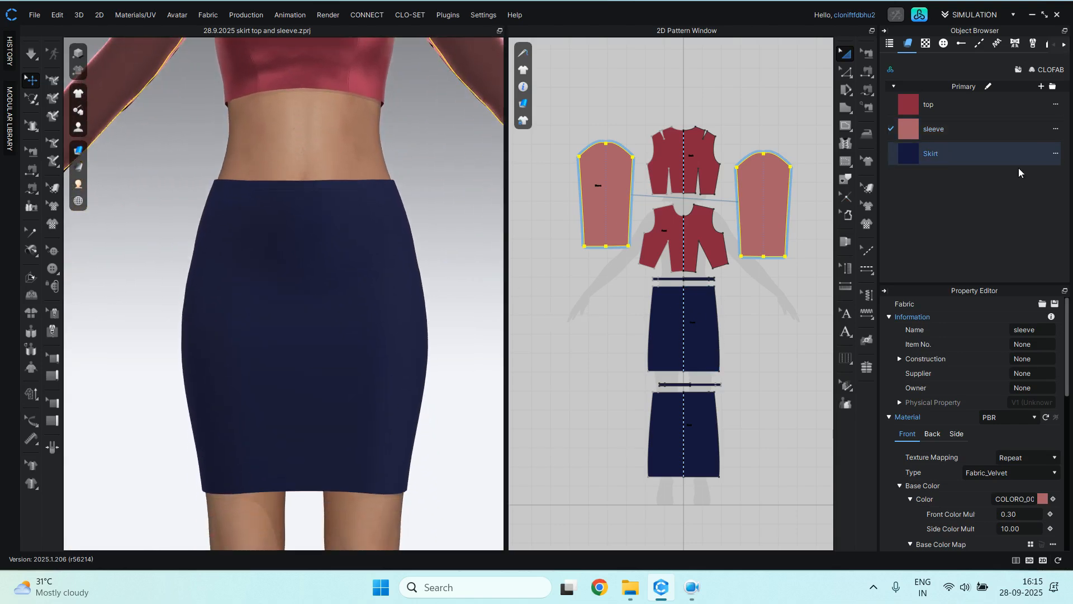
left_click(1041, 503)
left_click(427, 130)
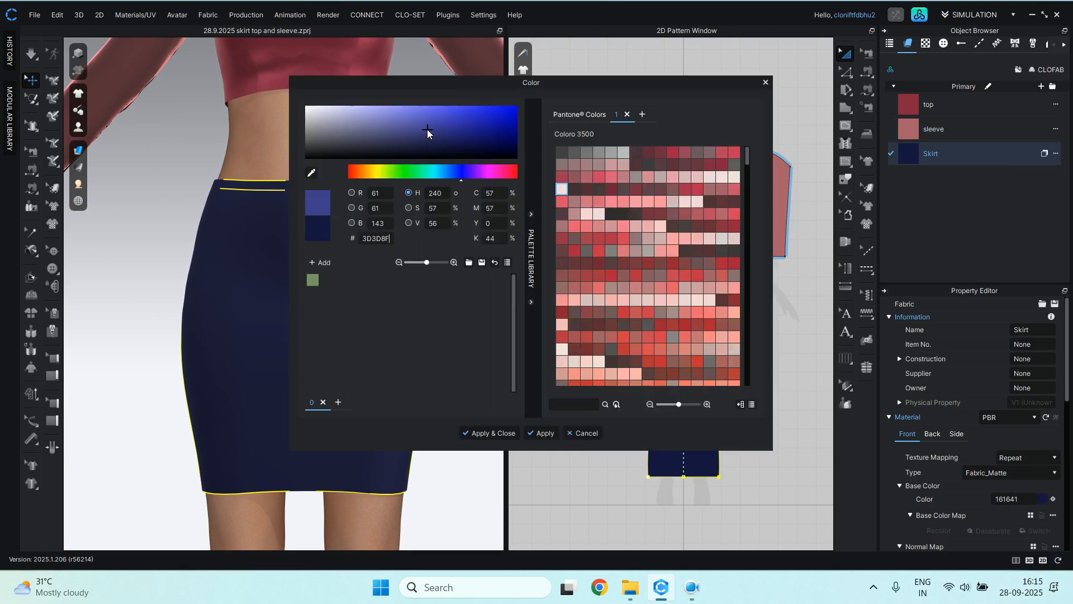
left_click(374, 119)
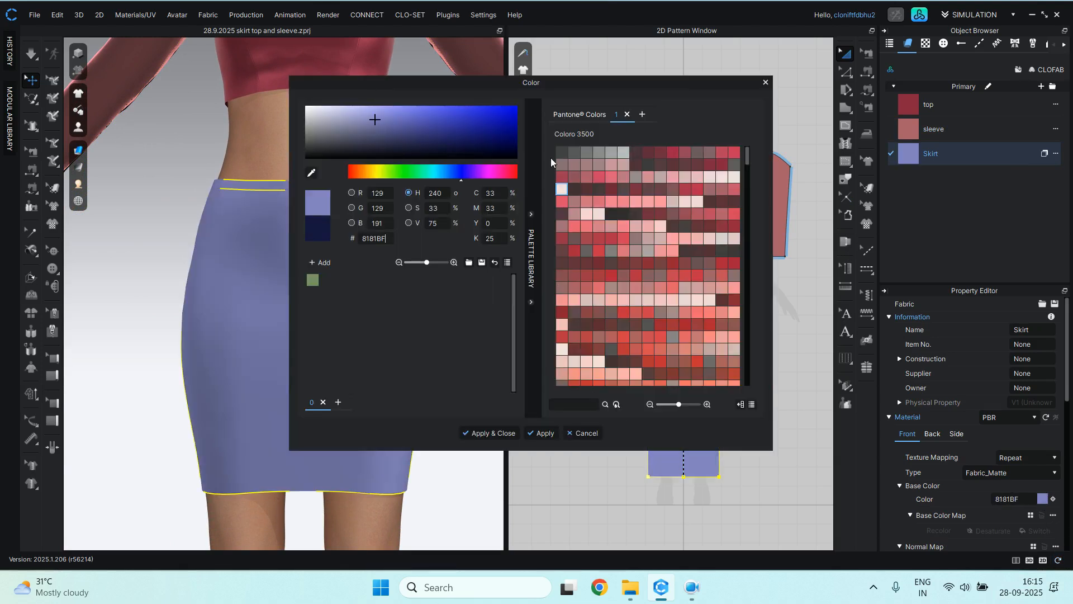
Try teal, blue, tan and yellow hues such as 81BFA5, BF9E81 and BFBA81 as the skirt's base color.
left_click(421, 170)
left_click(450, 175)
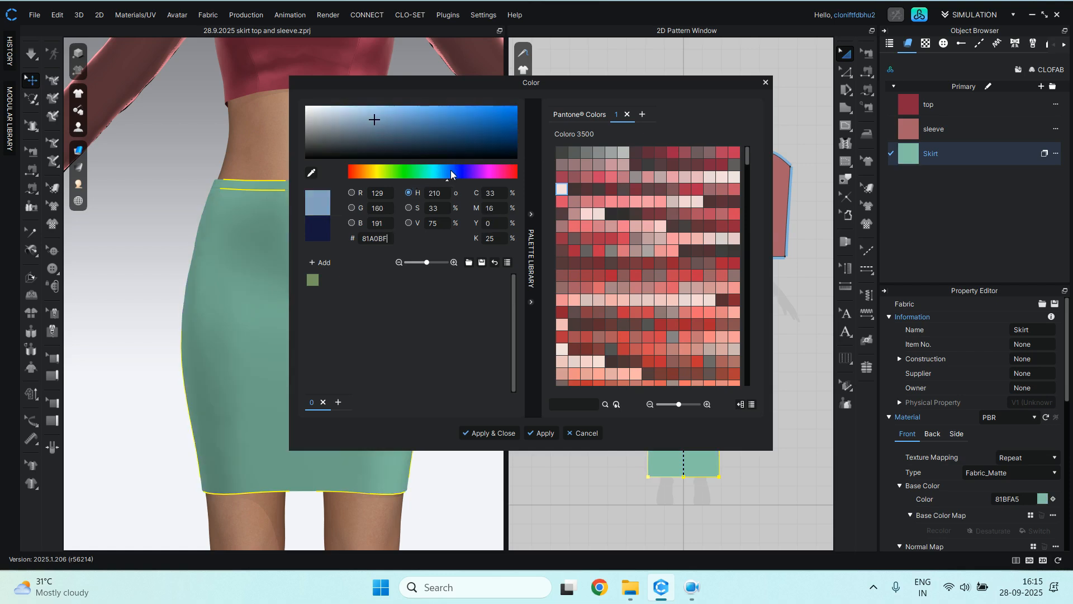
left_click(432, 172)
left_click(360, 173)
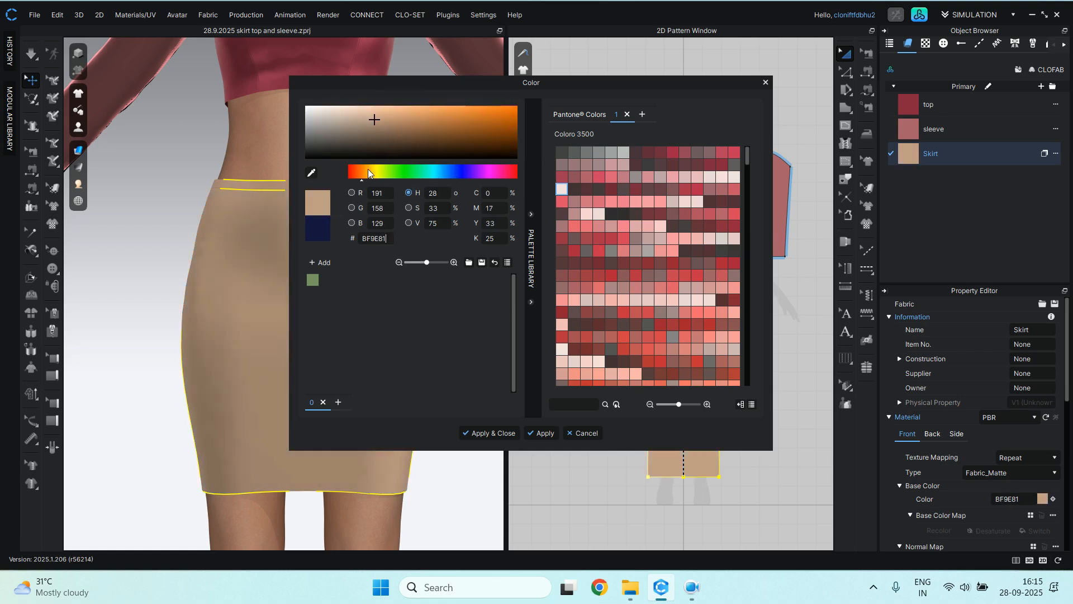
left_click(369, 174)
left_click(375, 173)
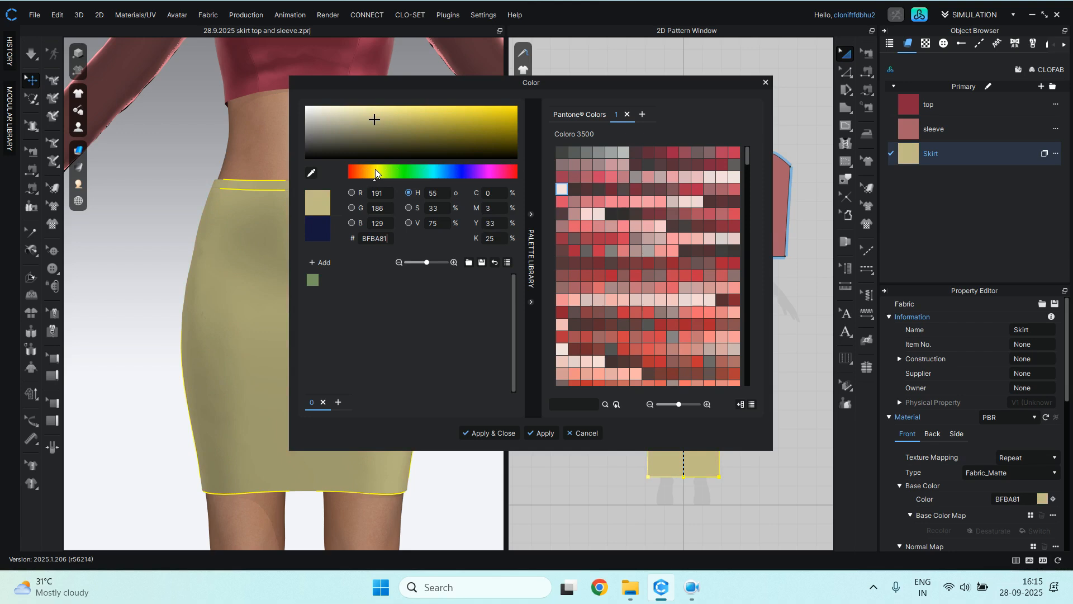
Shift the skirt's base color to a pink hue, deepen it to AF5678 and apply it.
left_click(496, 170)
left_click(508, 173)
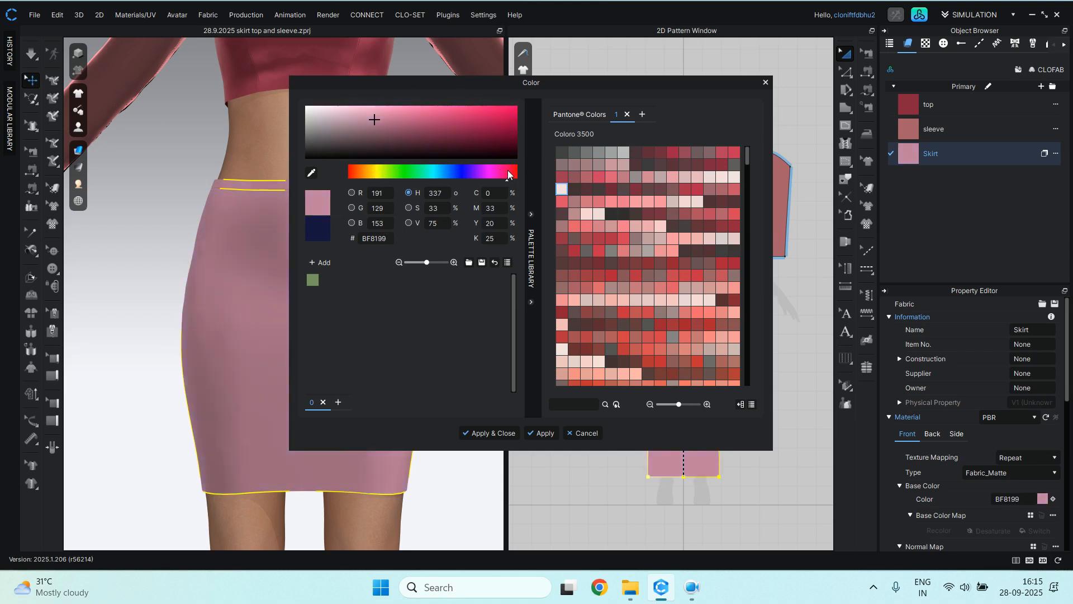
left_click(424, 125)
left_click(422, 125)
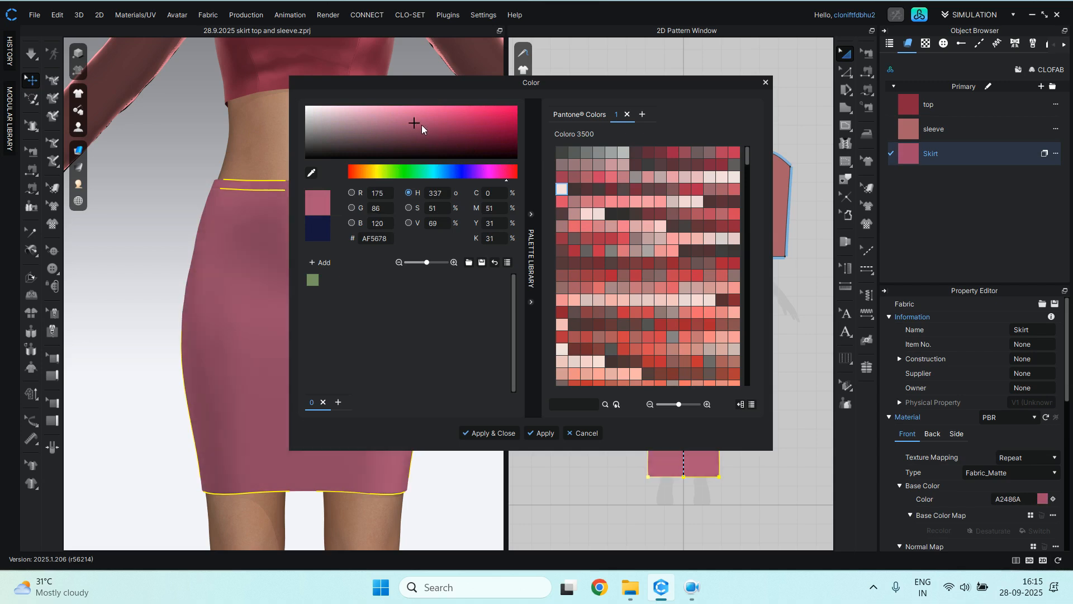
left_click(486, 433)
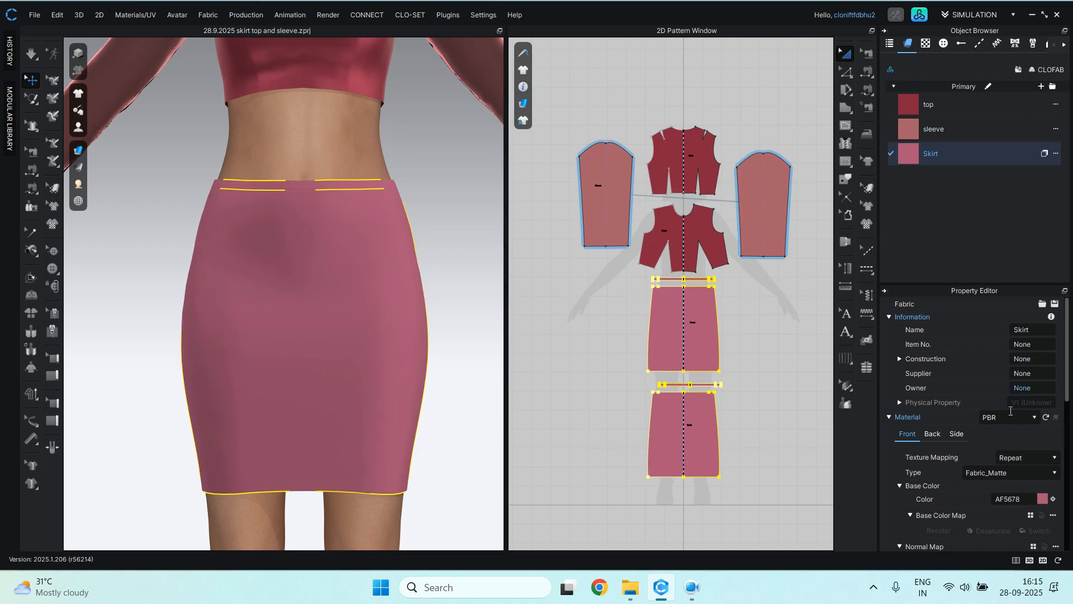
Try the Metal, Leather and Glitter (Render Only) material types on the skirt fabric.
left_click(1024, 476)
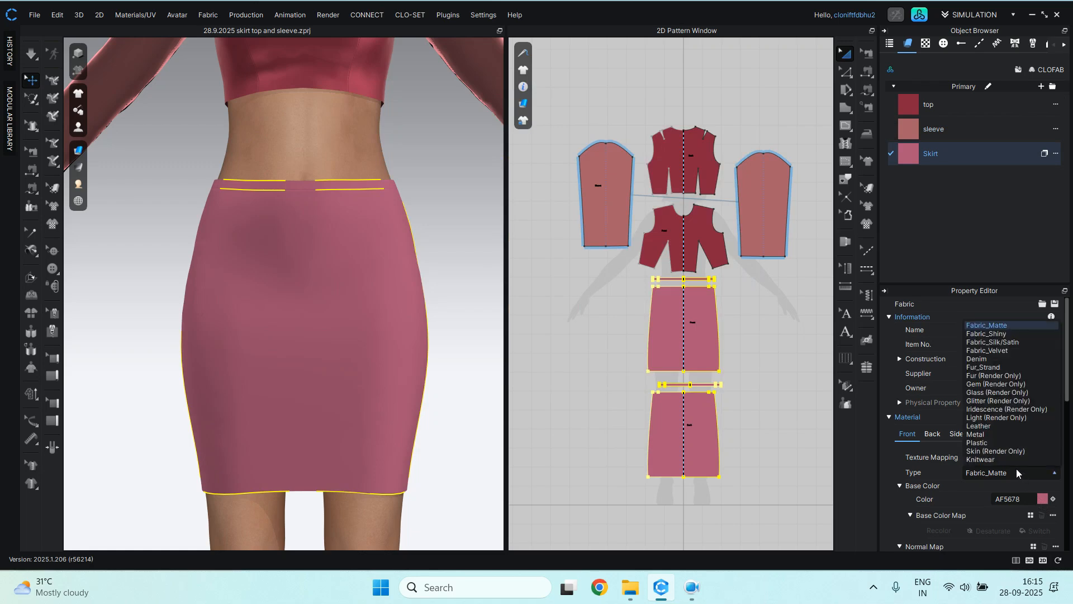
left_click(988, 435)
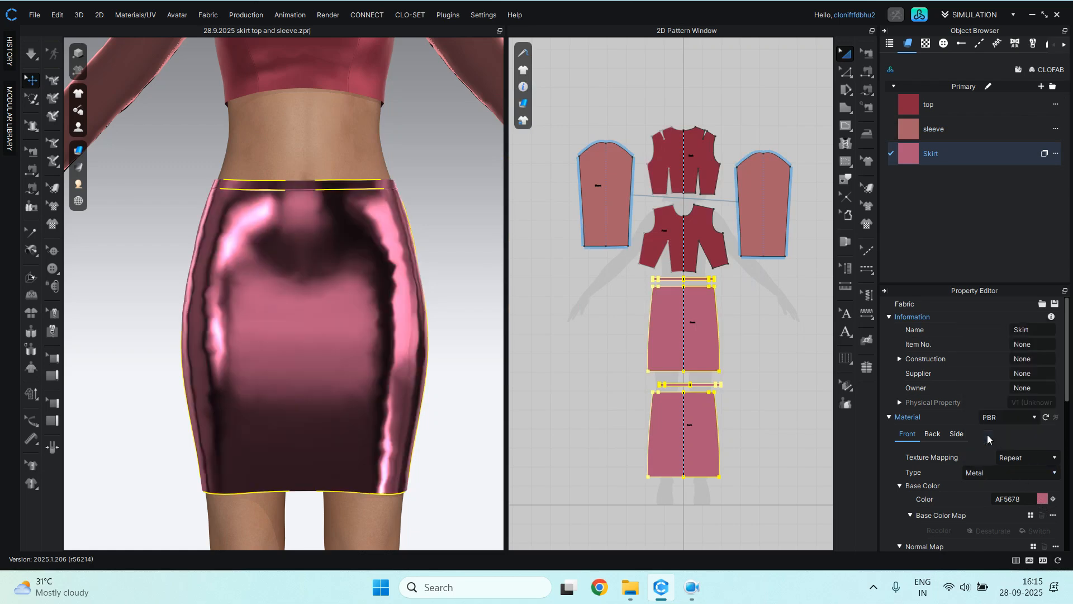
scroll(255, 241, "up", 2)
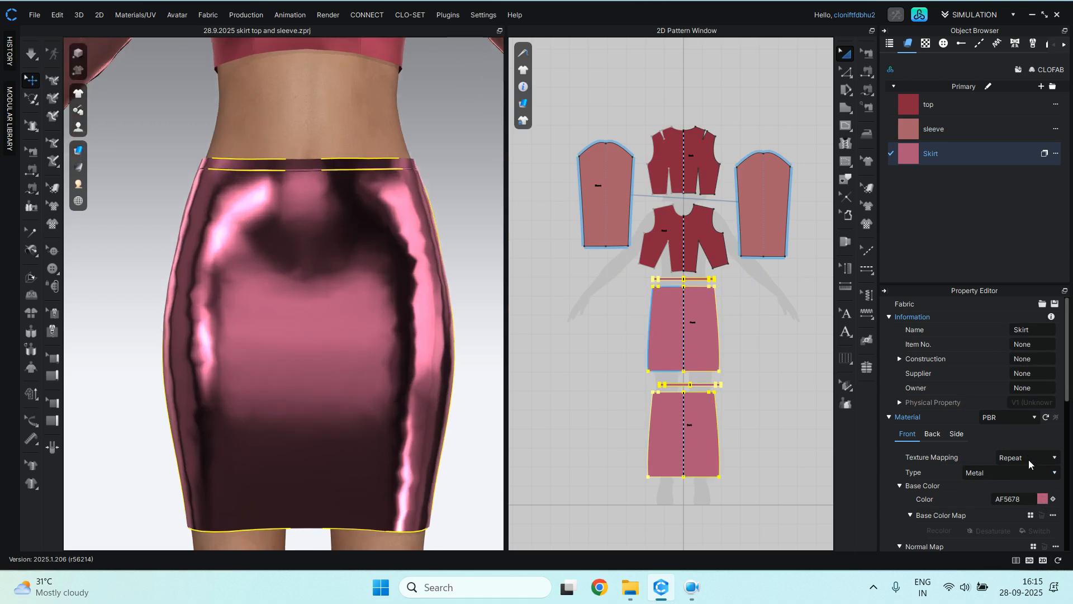
left_click(1015, 473)
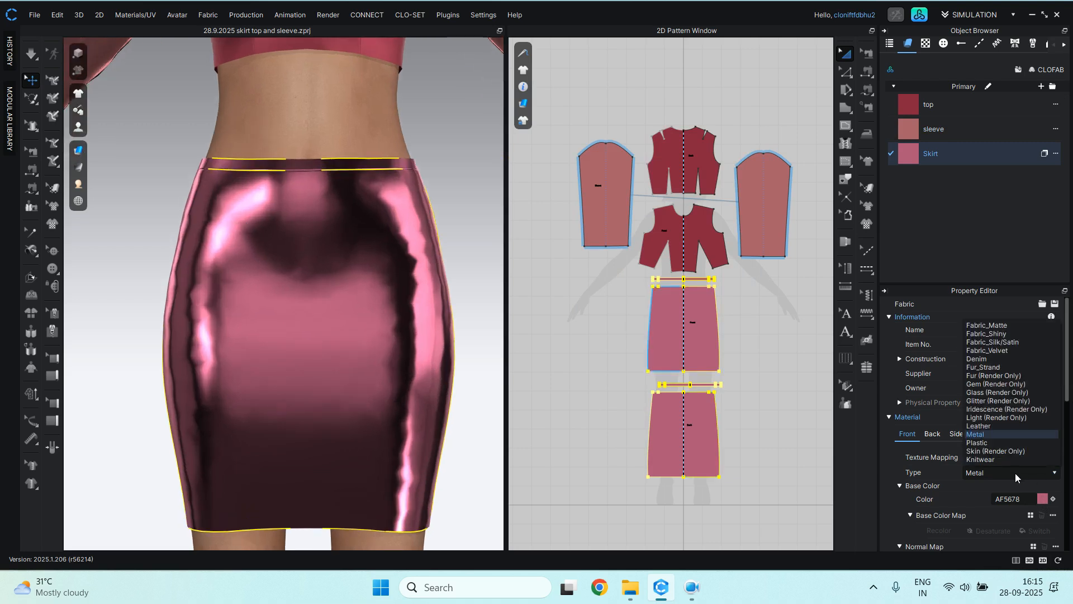
left_click(983, 428)
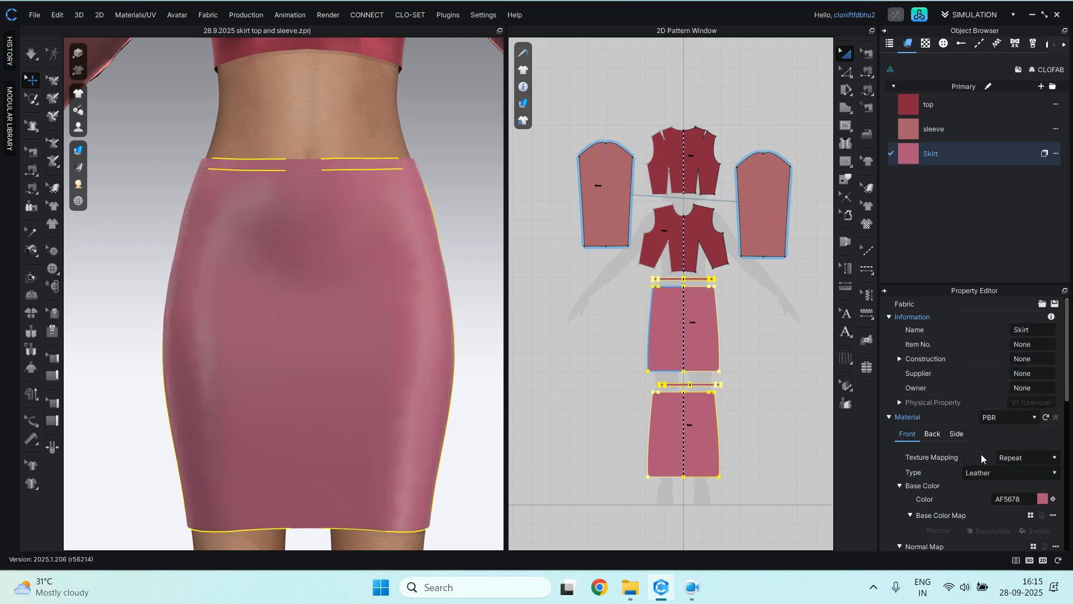
left_click(1006, 475)
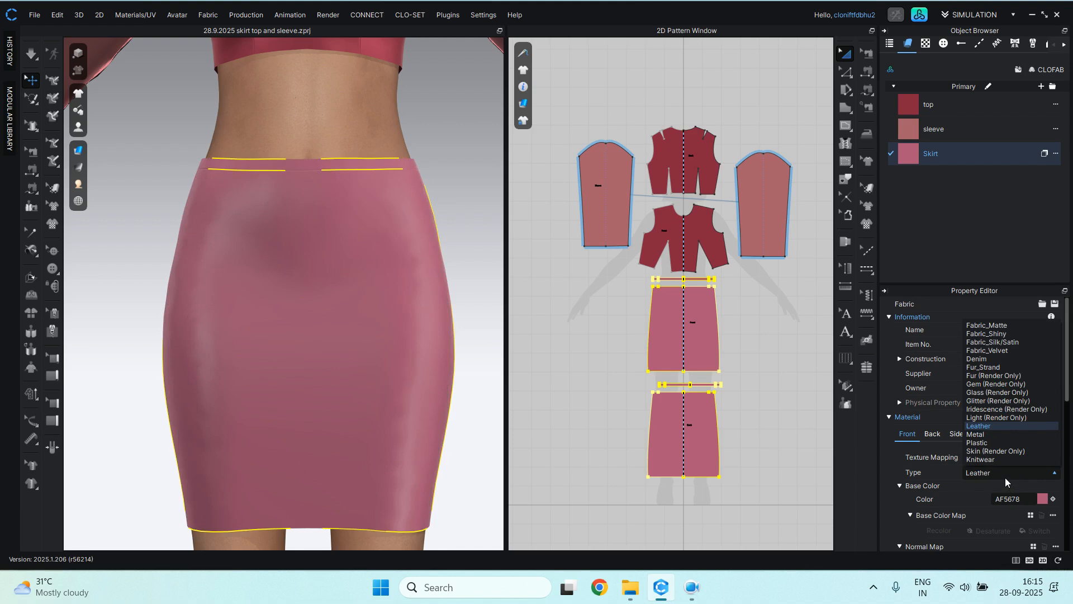
left_click(985, 404)
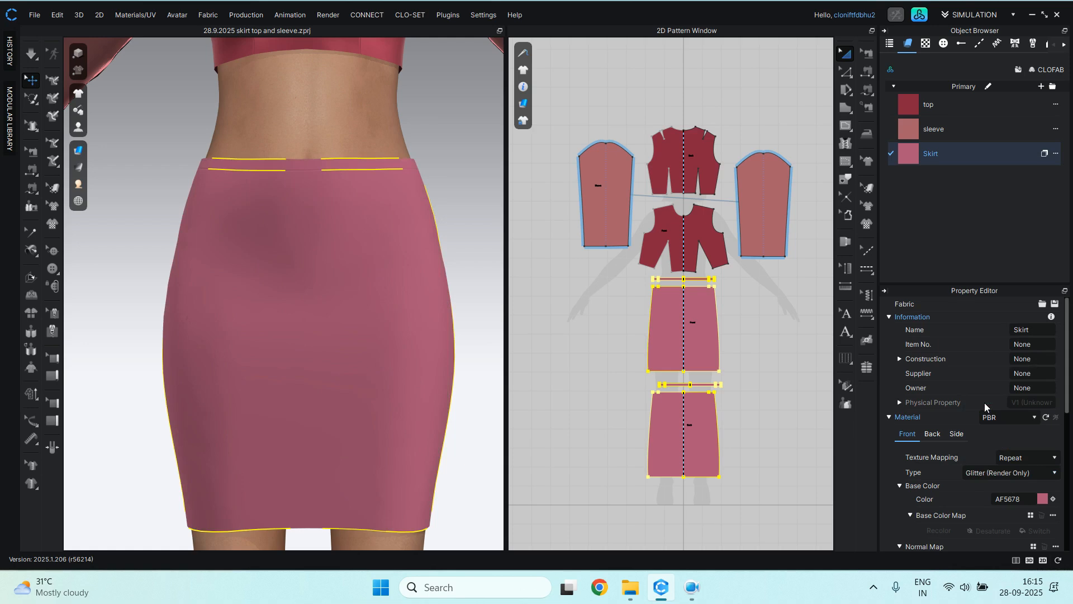
Change the skirt fabric's material type to Gem (Render Only) and check the whole outfit.
left_click(991, 474)
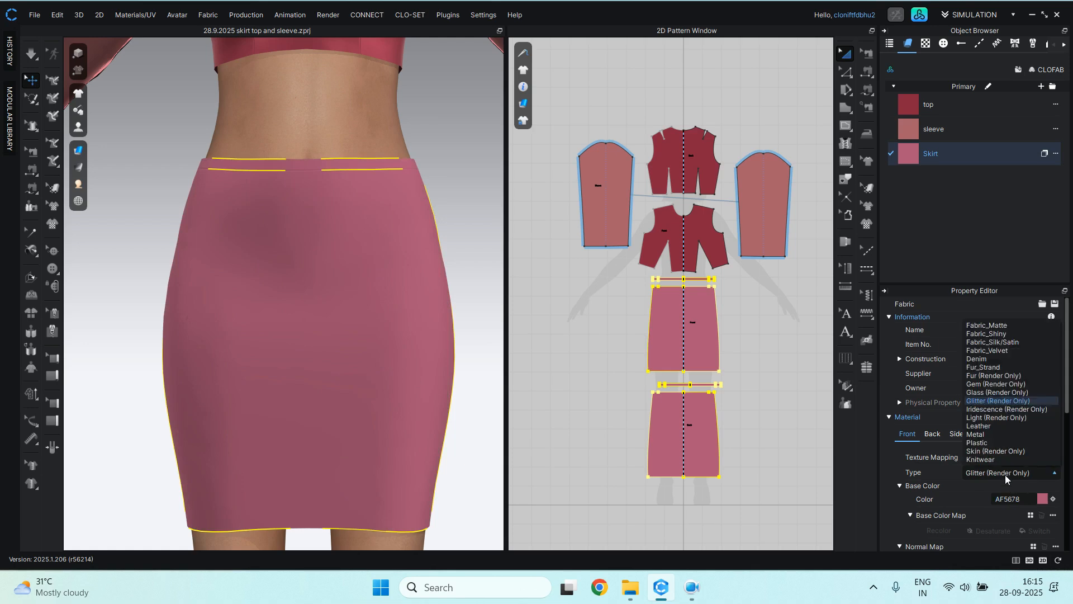
left_click(995, 383)
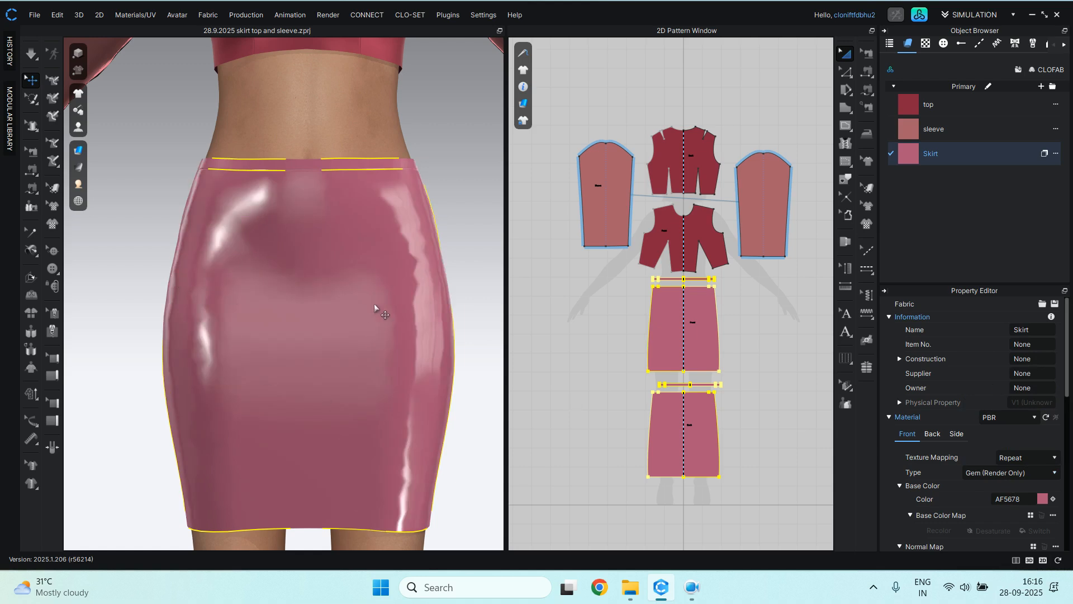
scroll(374, 304, "down", 3)
middle_click_drag(304, 225, 306, 382)
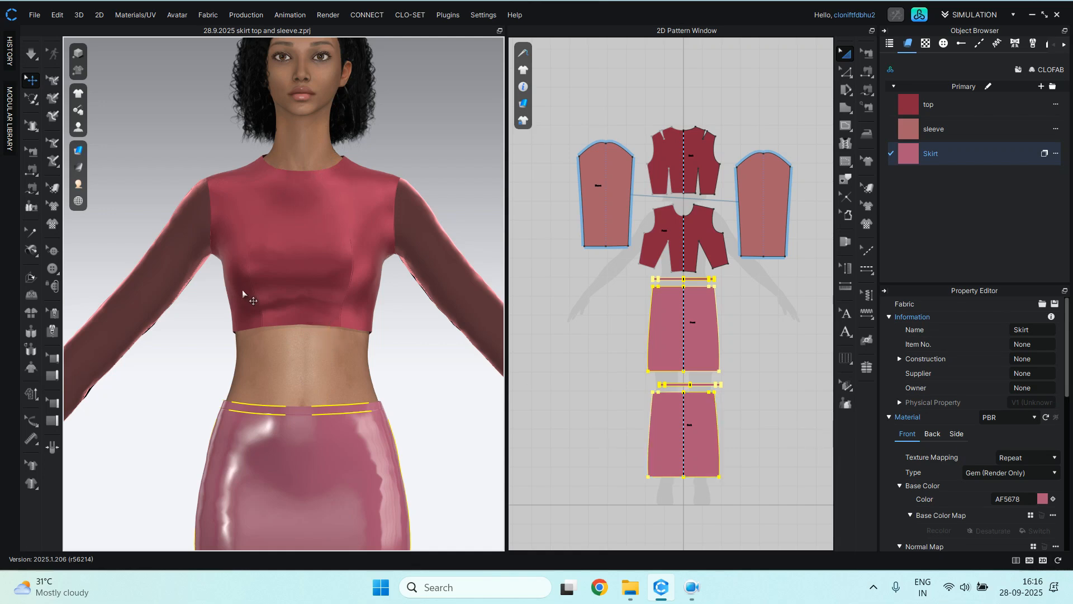
scroll(240, 292, "down", 2)
scroll(334, 181, "up", 2)
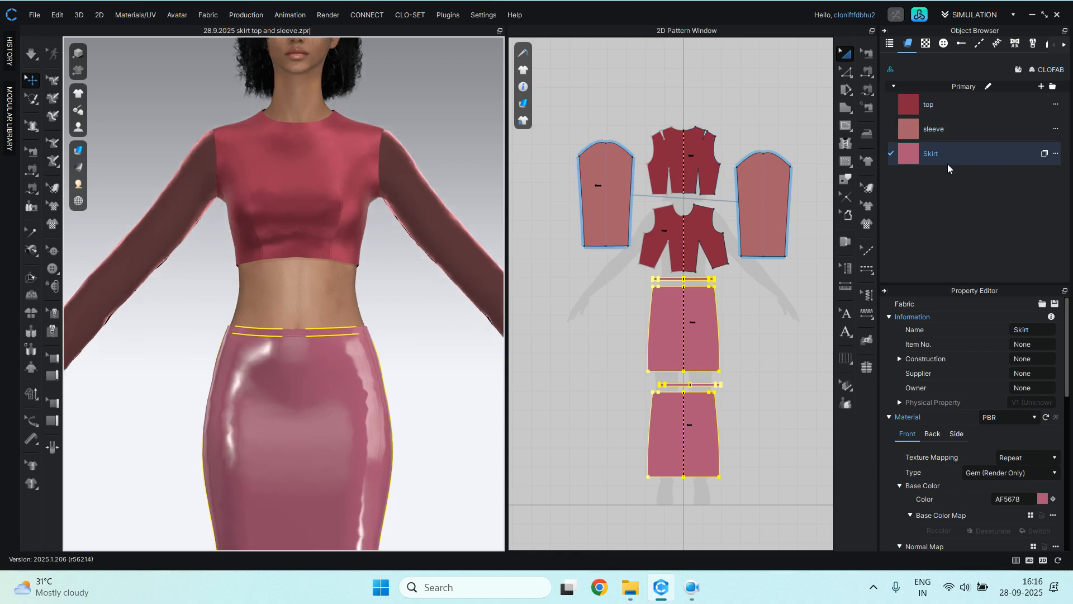
Change the top fabric's base color to pure white FFFFFF and apply it.
left_click(942, 106)
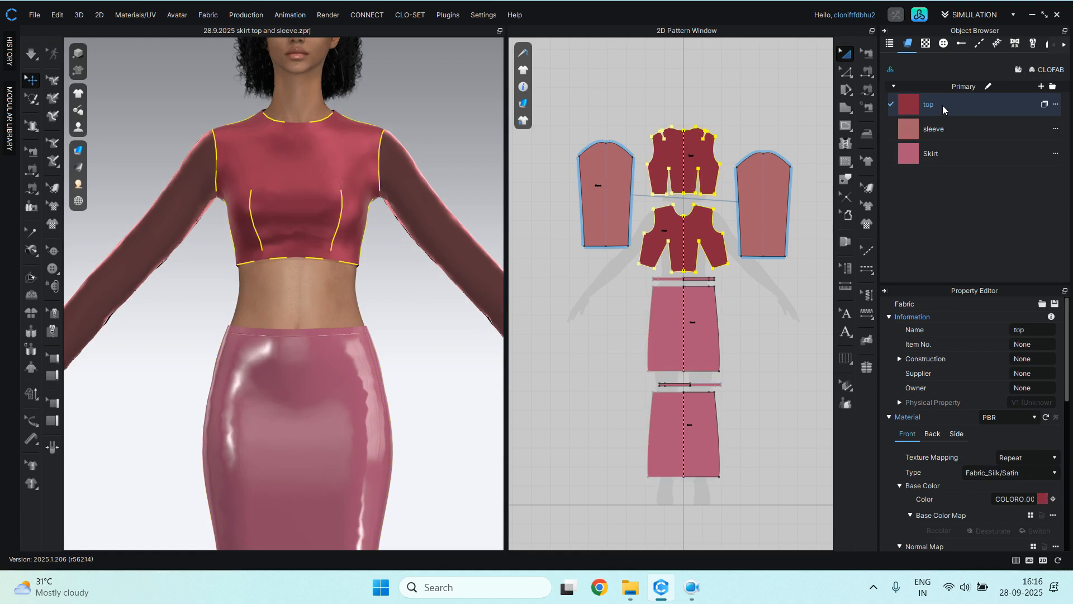
left_click(1043, 499)
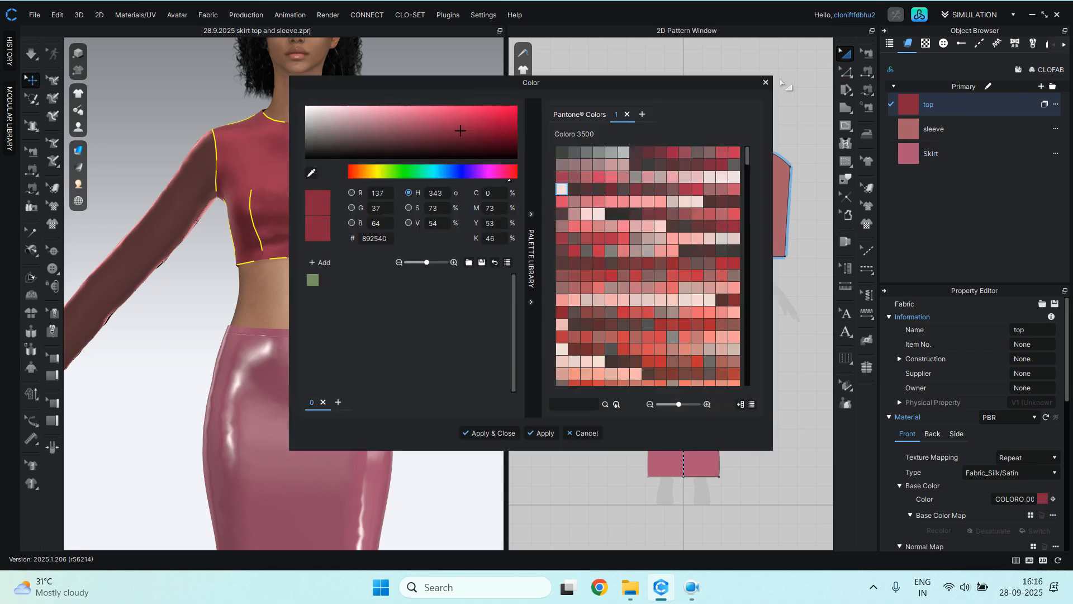
left_click(306, 107)
left_click_drag(305, 102, 306, 106)
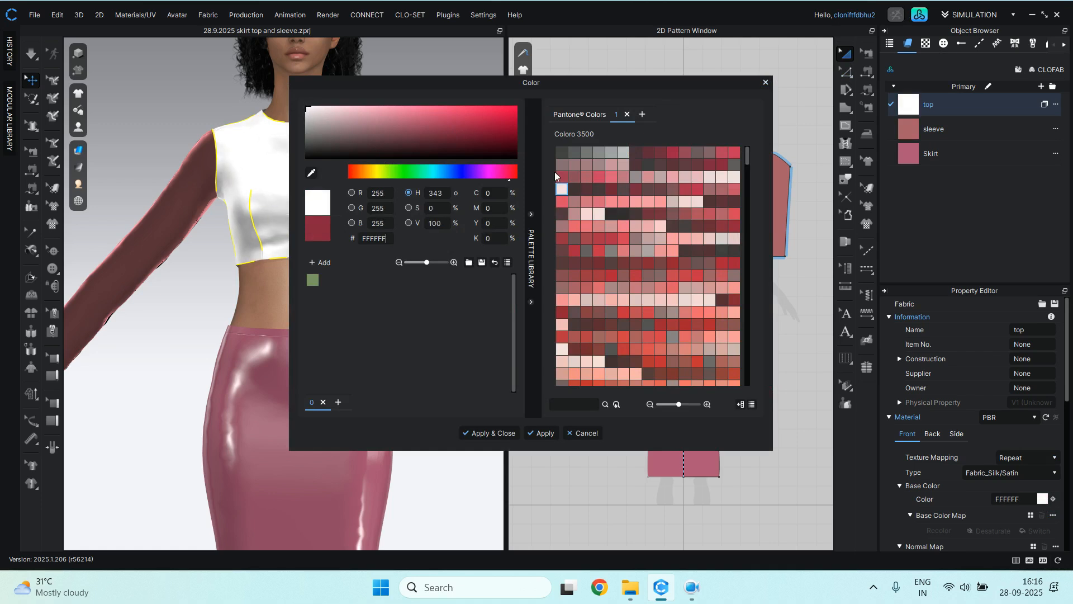
left_click_drag(306, 108, 305, 103)
double_click(387, 239)
double_click(382, 237)
left_click(505, 435)
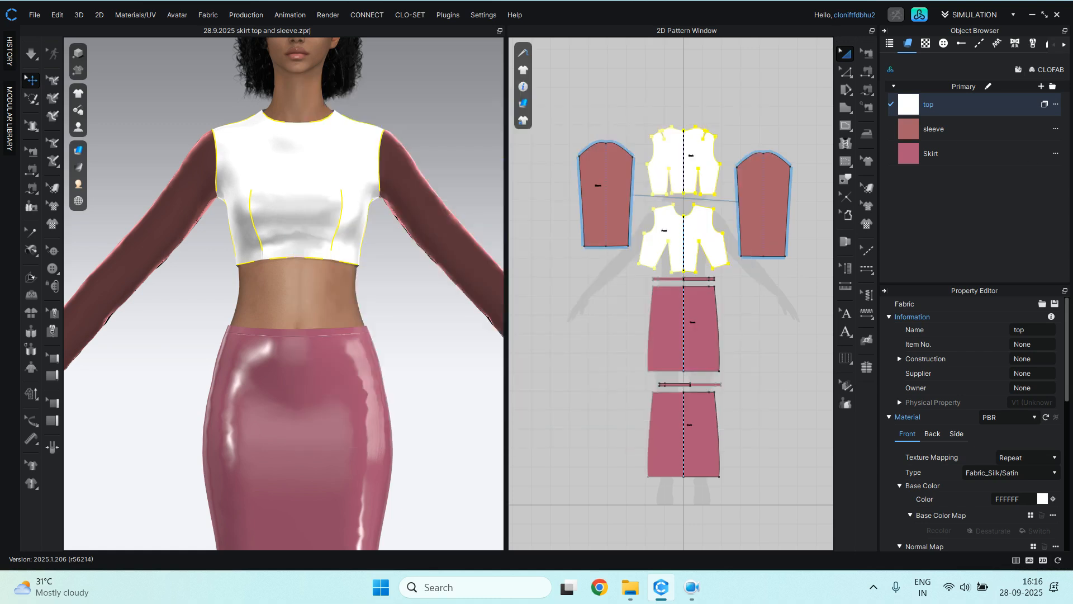
Give the sleeve fabric the same white base color, FFFFFF, and apply it.
left_click(961, 132)
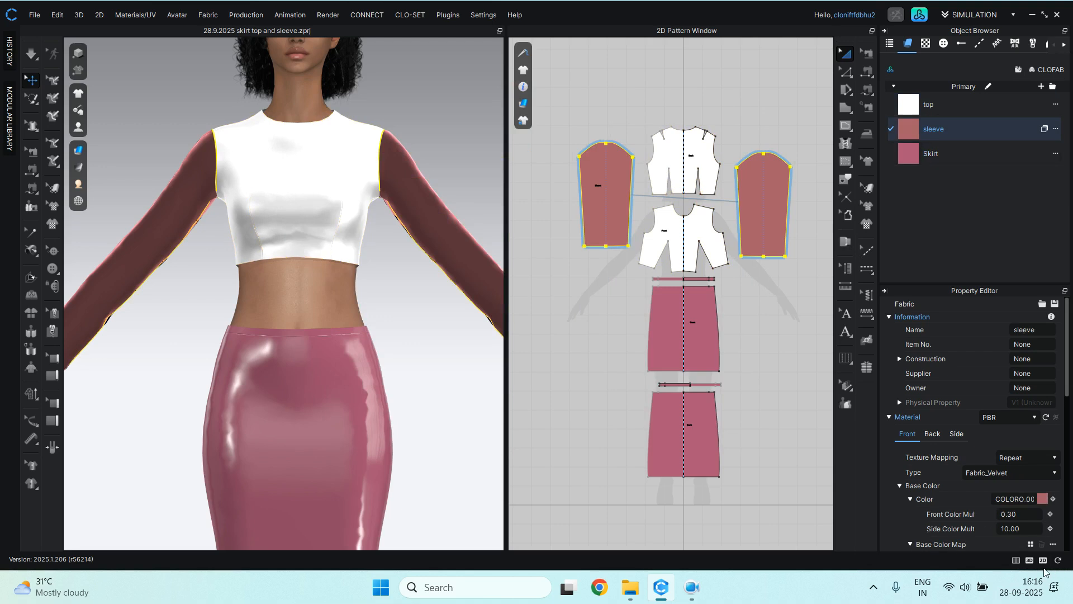
left_click(1043, 499)
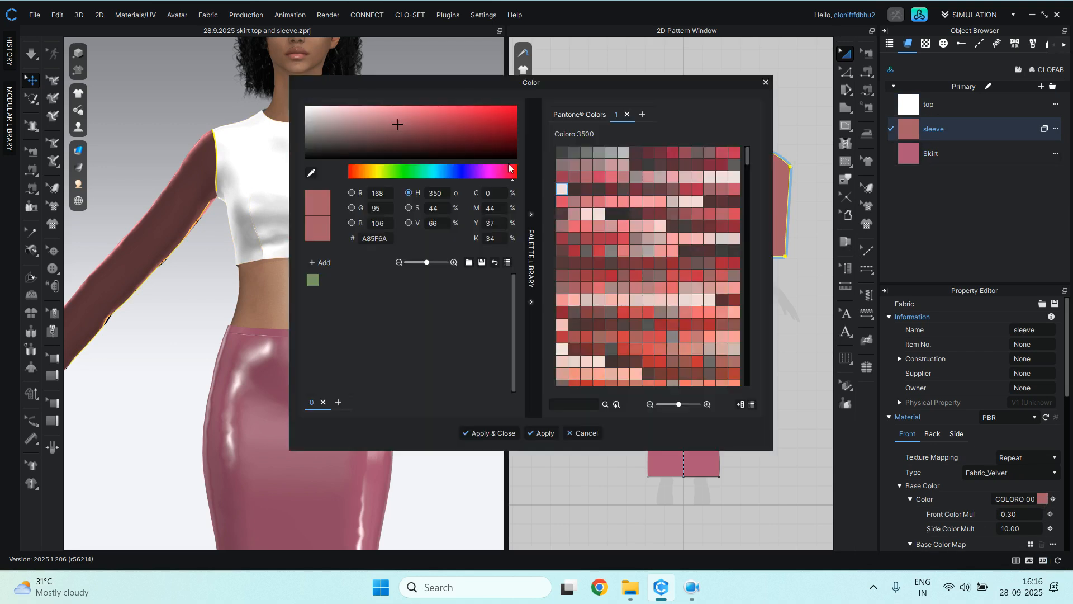
double_click(390, 238)
type("FFFFFF")
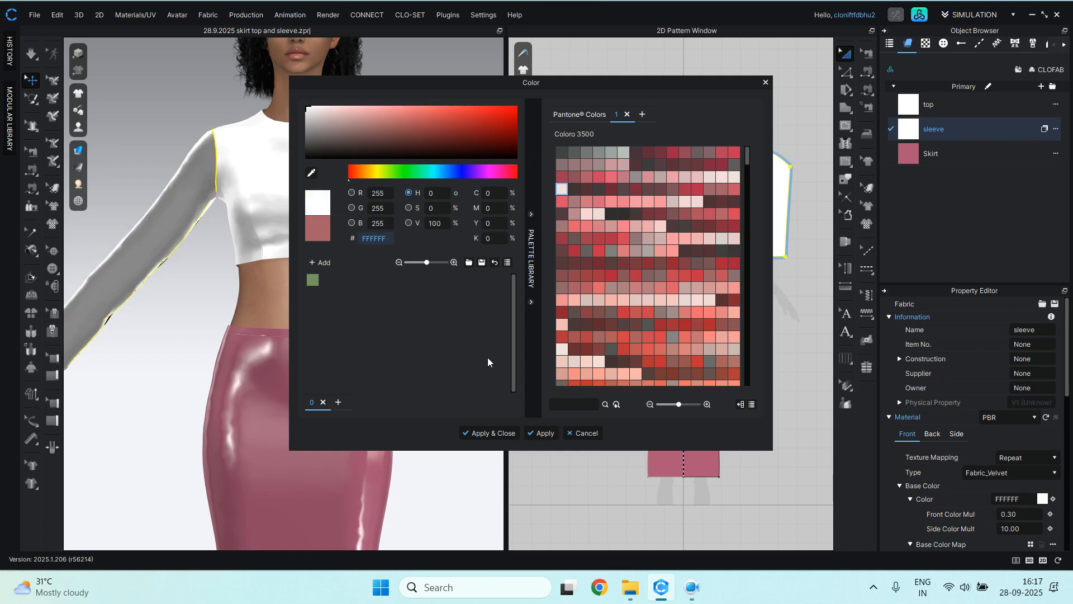
left_click(489, 433)
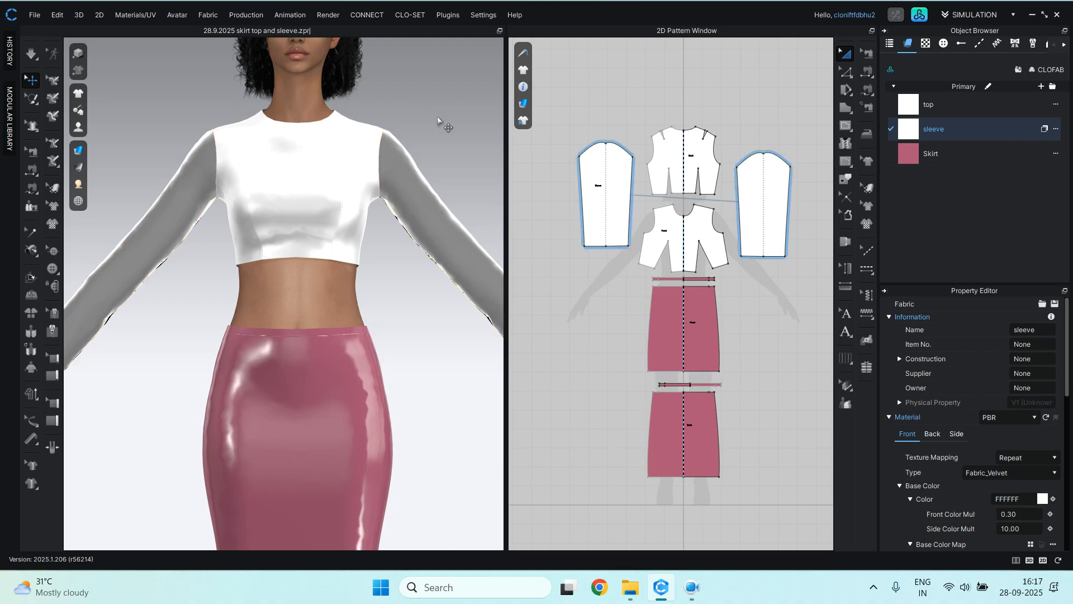
Check the sleeve fabric's base color in the color picker and reapply FFFFFF.
left_click(592, 173)
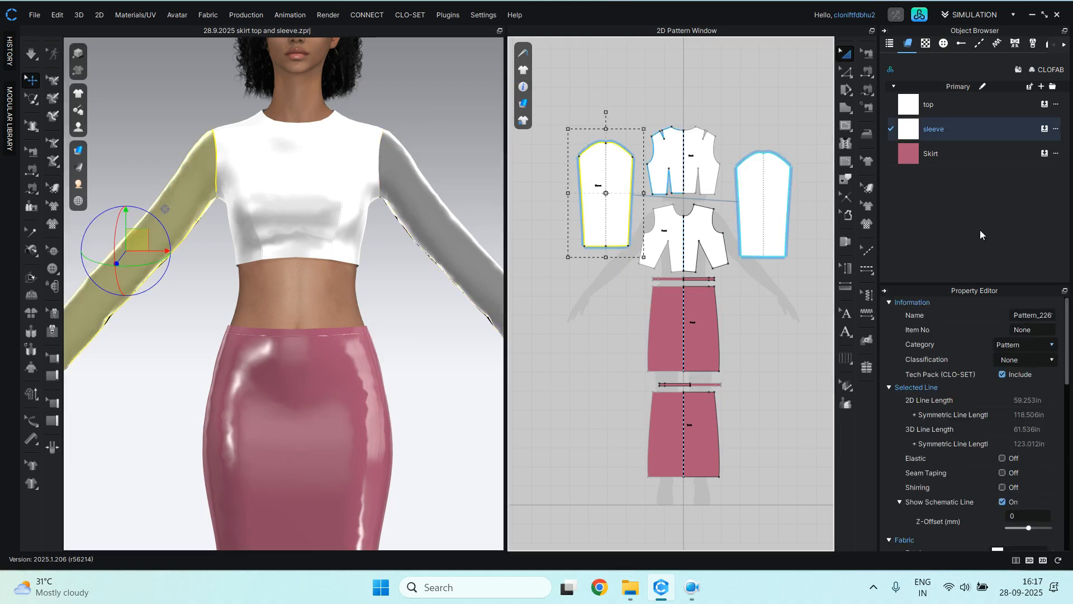
left_click(955, 129)
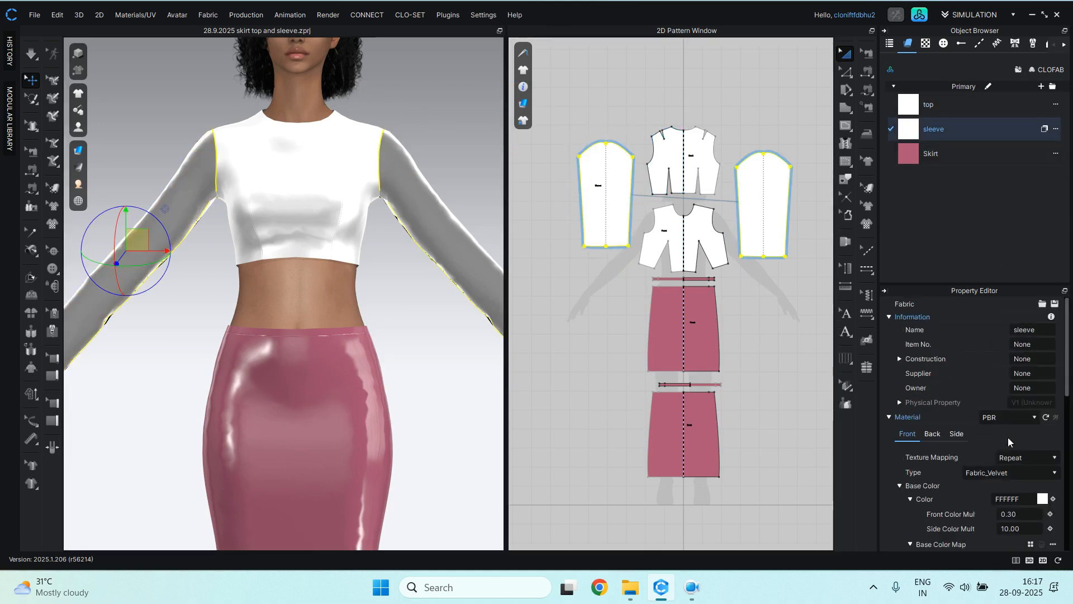
left_click(1043, 499)
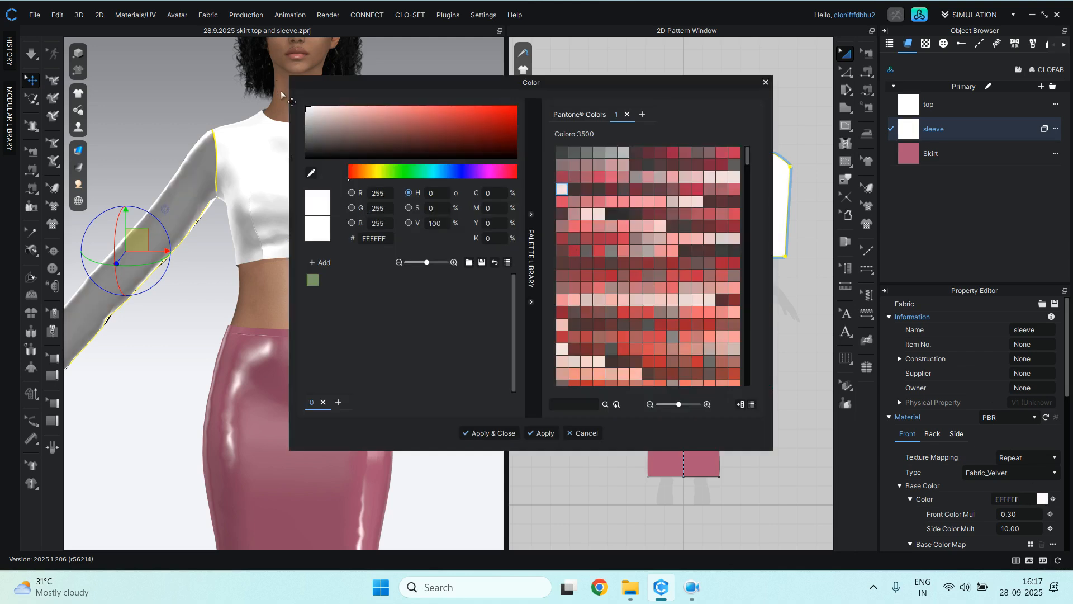
left_click(504, 437)
left_click(479, 390)
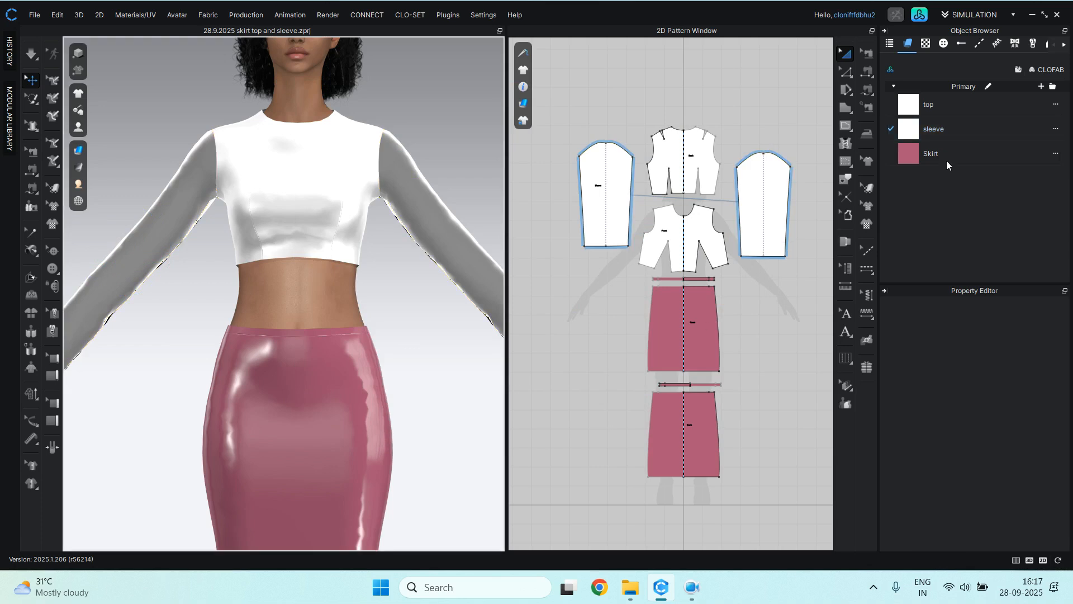
Change the skirt fabric's base color to pure white FFFFFF and apply it.
left_click(925, 154)
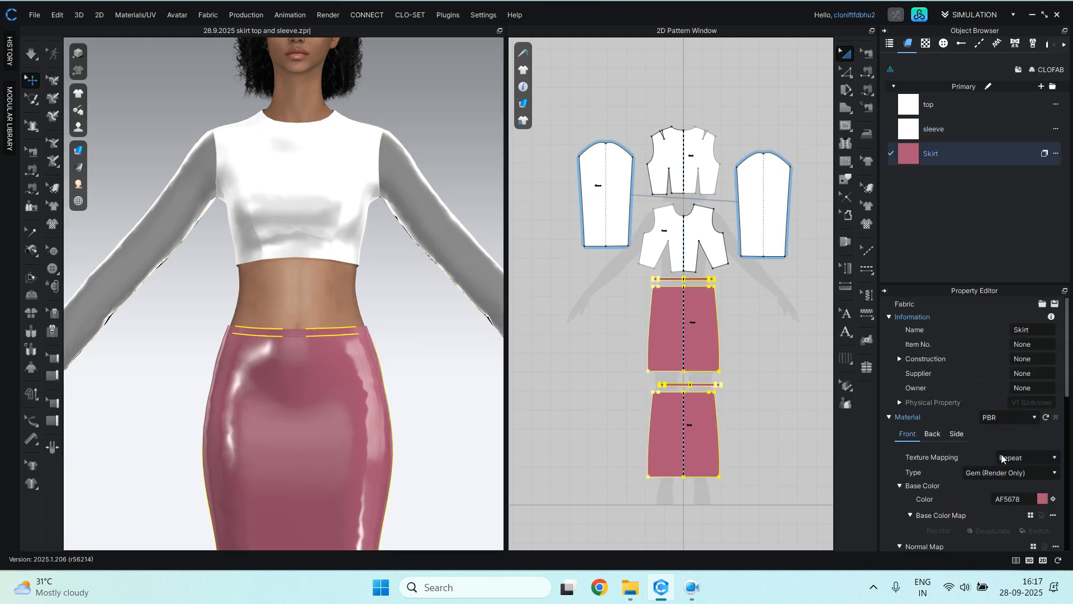
left_click(1042, 499)
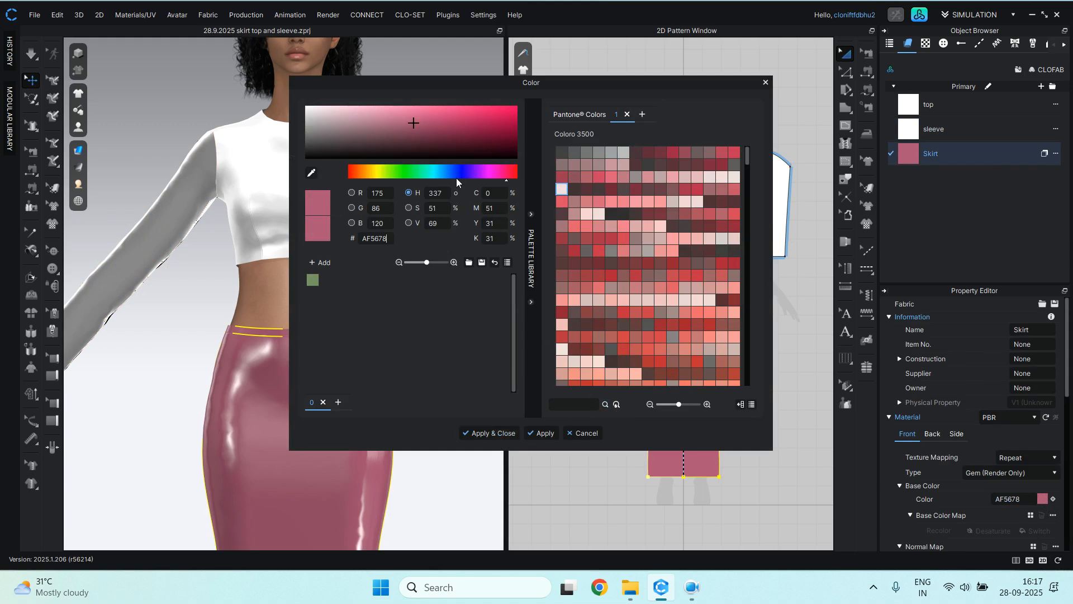
left_click(307, 106)
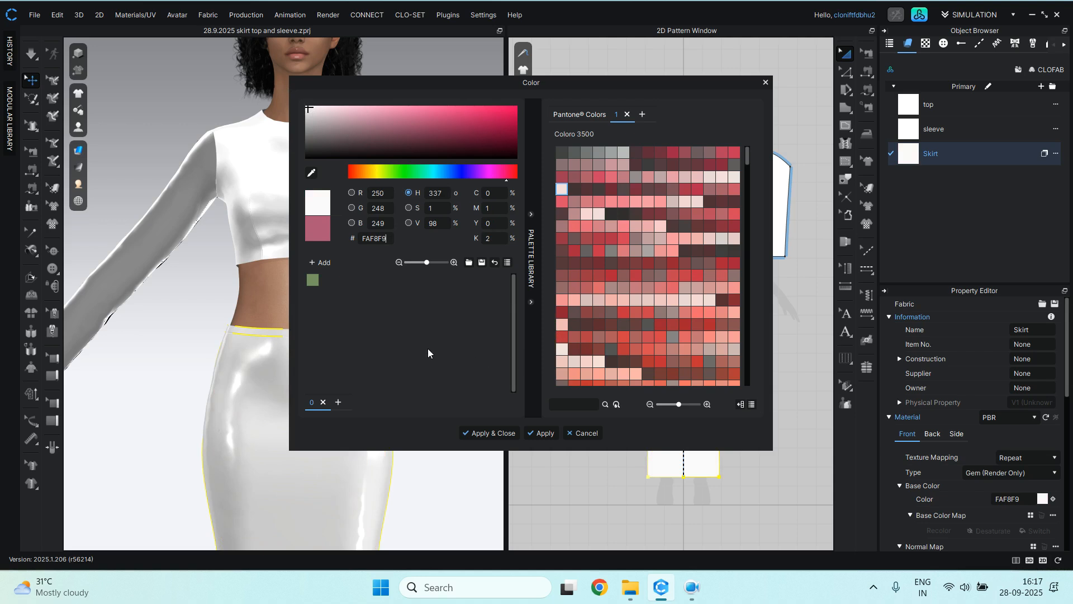
double_click(387, 238)
double_click(386, 238)
type("FFFFFF")
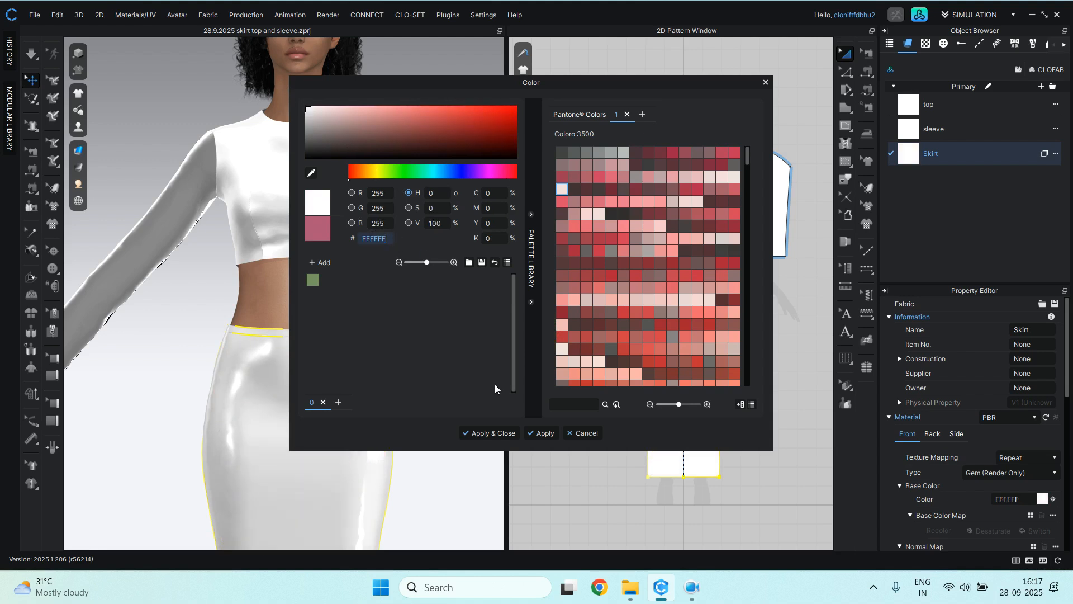
left_click(492, 433)
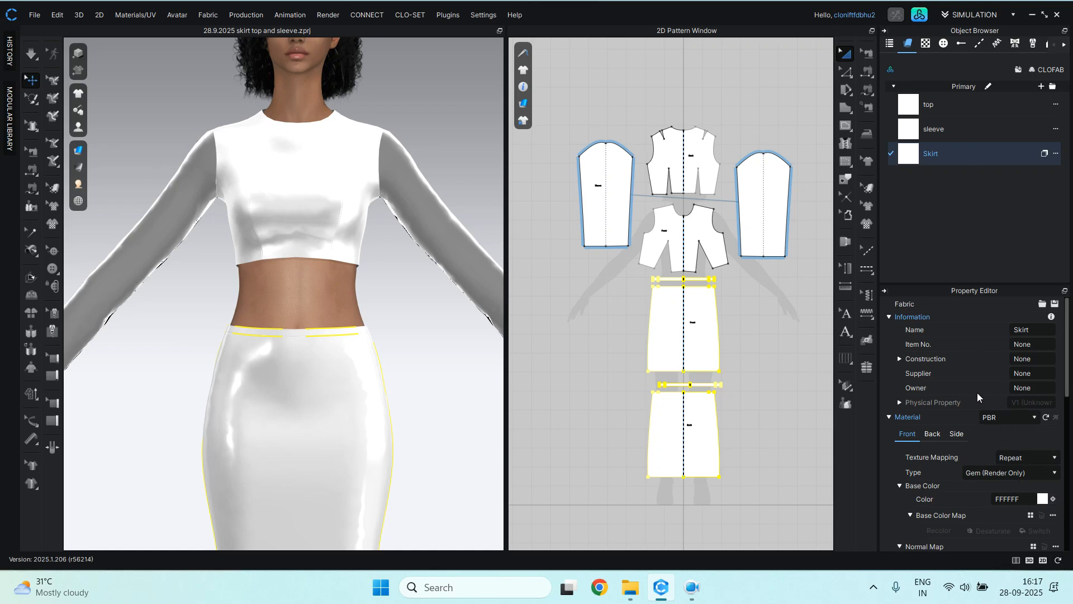
Set the material type of both the skirt and sleeve fabrics to Fabric_Matte.
scroll(977, 392, "down", 3)
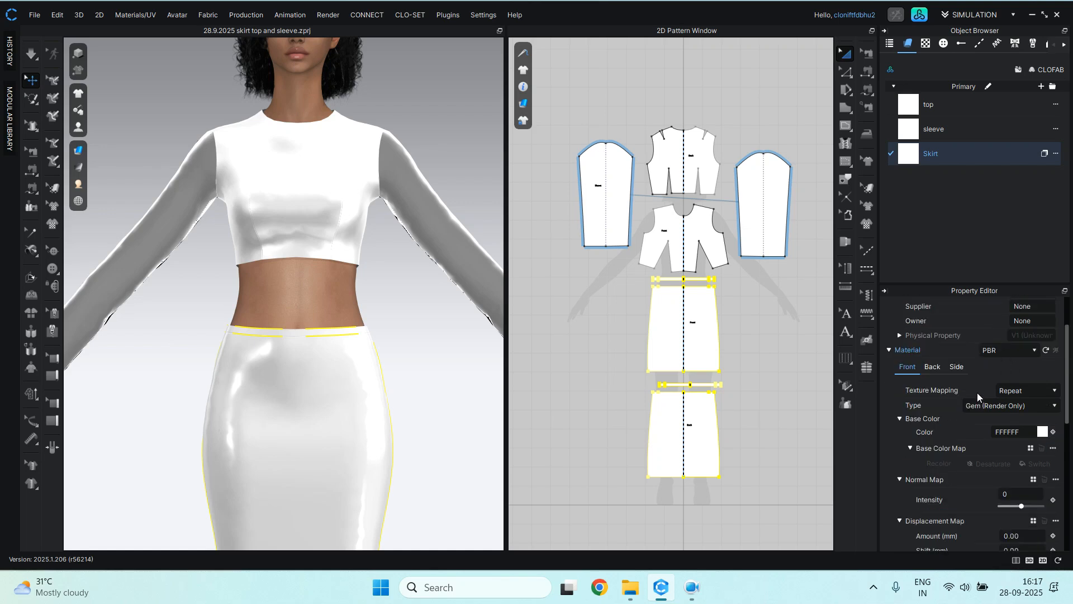
left_click(1020, 407)
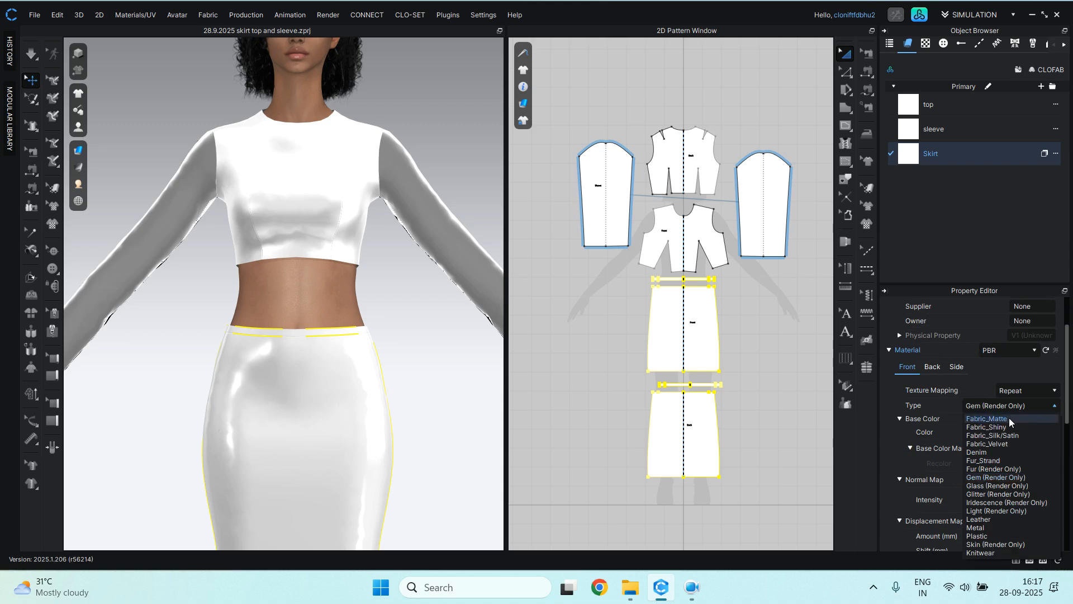
left_click(1009, 418)
left_click(966, 129)
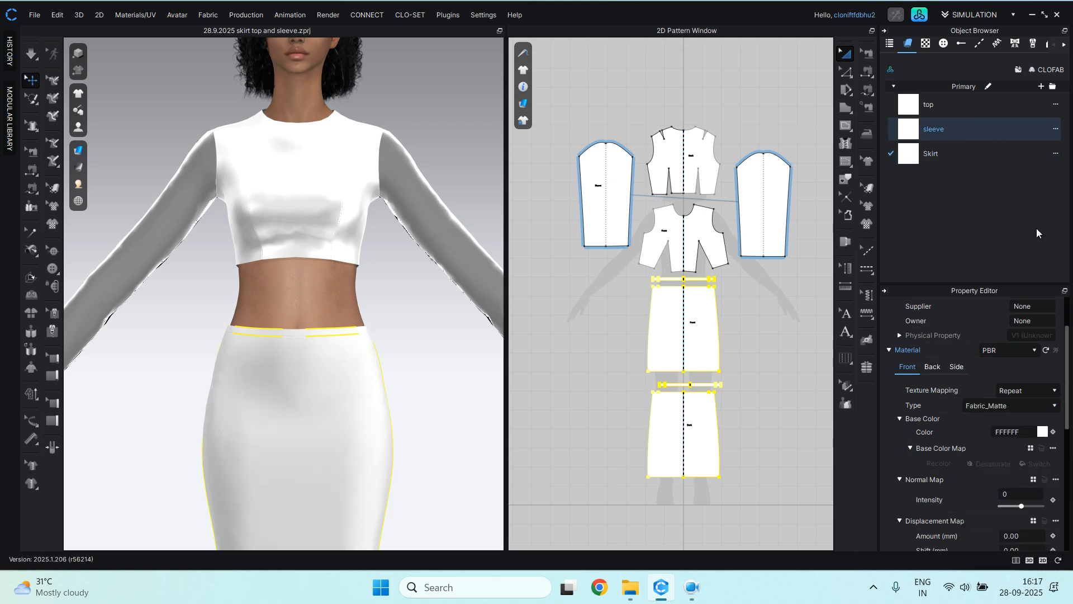
left_click(1018, 406)
left_click(1009, 417)
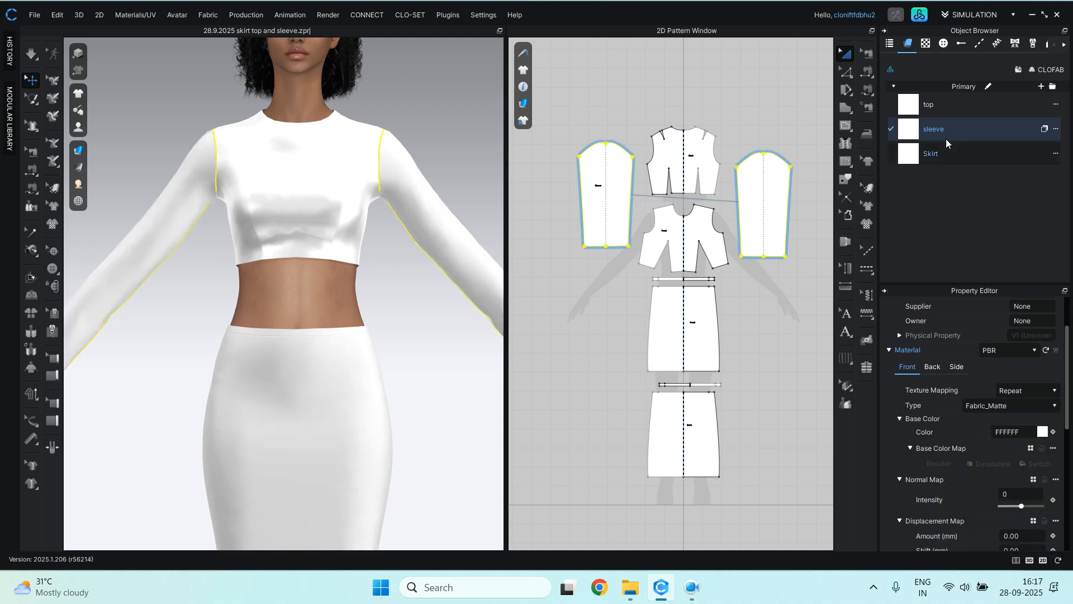
Try the Fabric_Shiny material type on the top fabric and settle on Fabric_Matte.
left_click(951, 104)
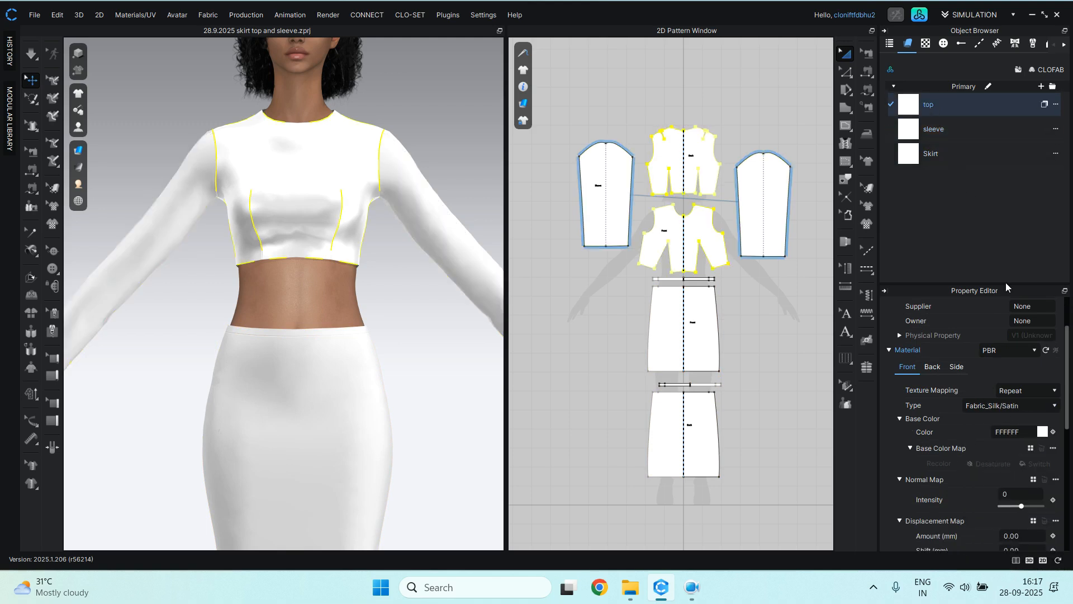
left_click(1027, 405)
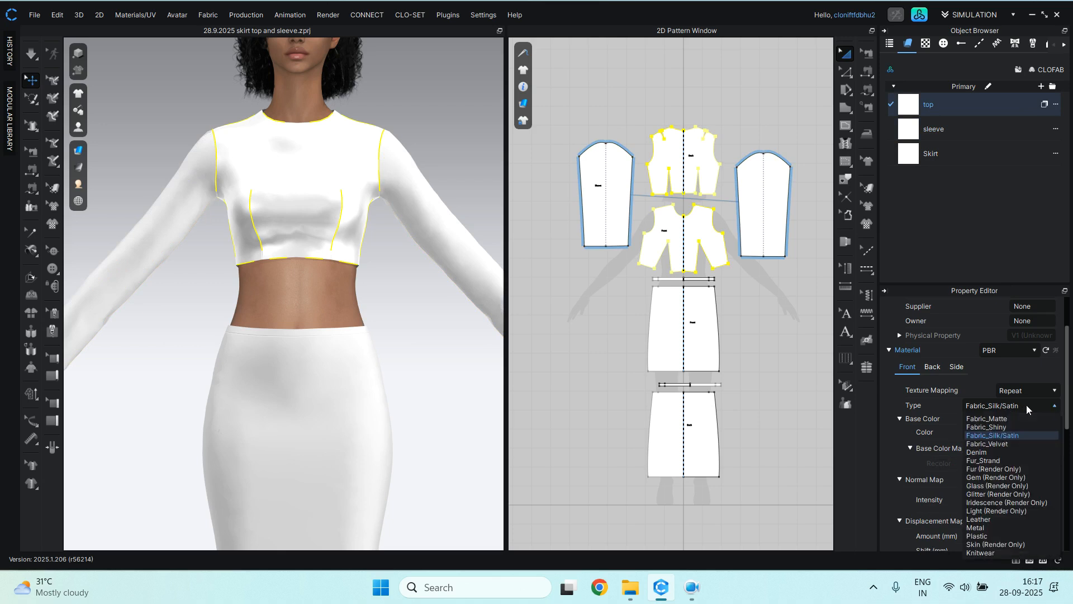
left_click(1000, 427)
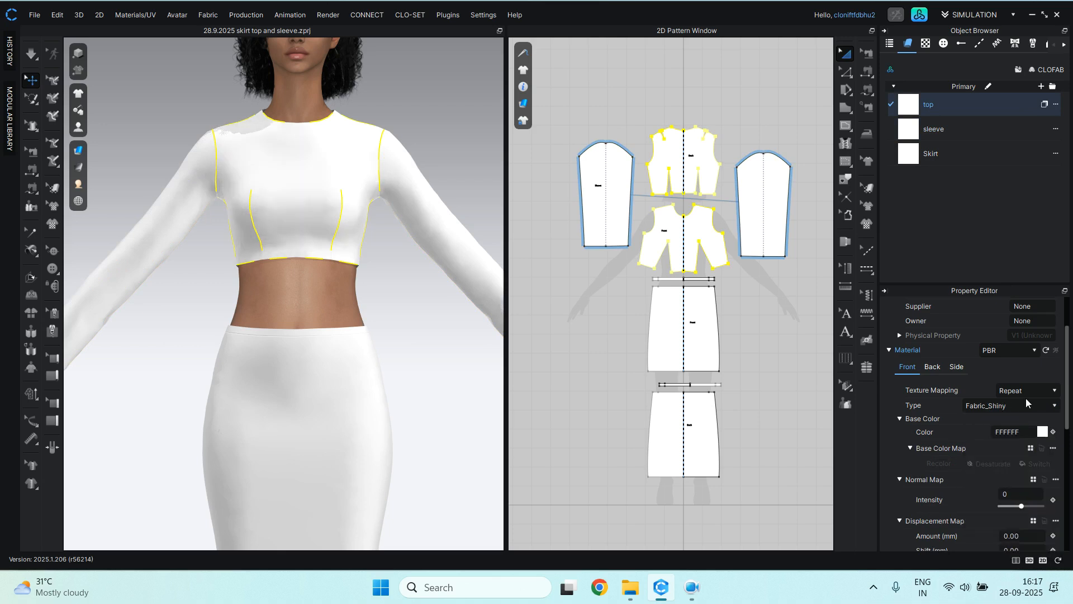
left_click(1025, 407)
left_click(992, 420)
Open the CLO library's Fabric collection and examine the available animal-alternative, cut-and-sew knit and woven fabrics.
left_click(918, 18)
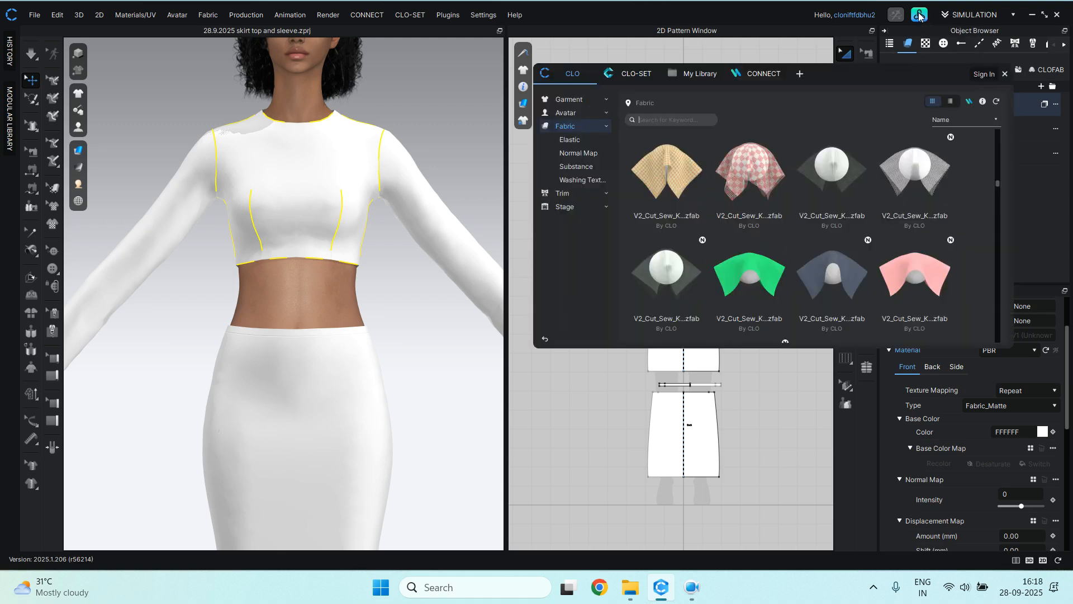
left_click(564, 127)
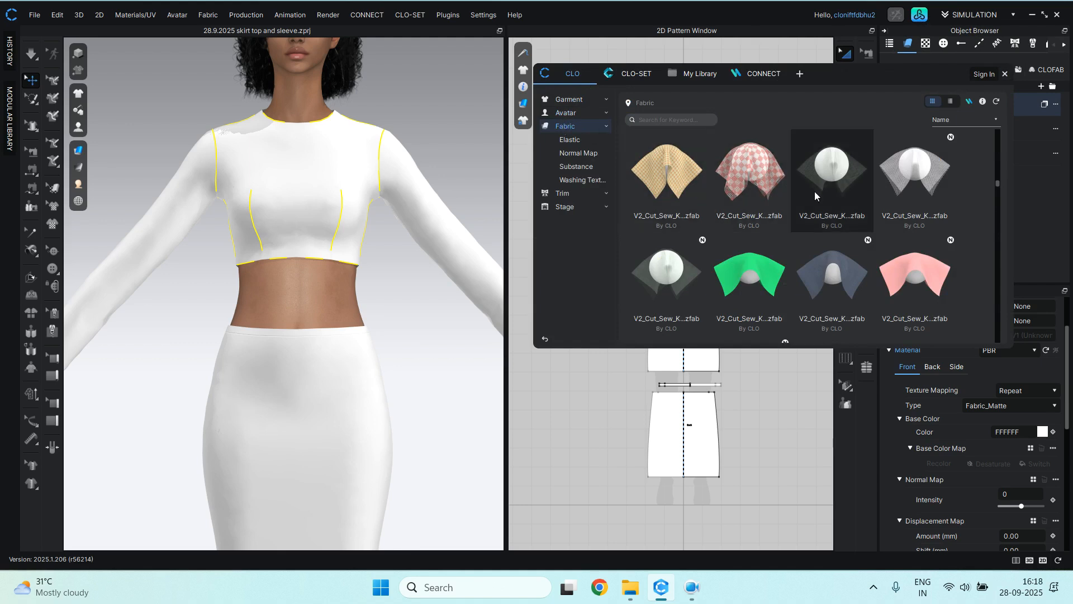
scroll(815, 192, "down", 3)
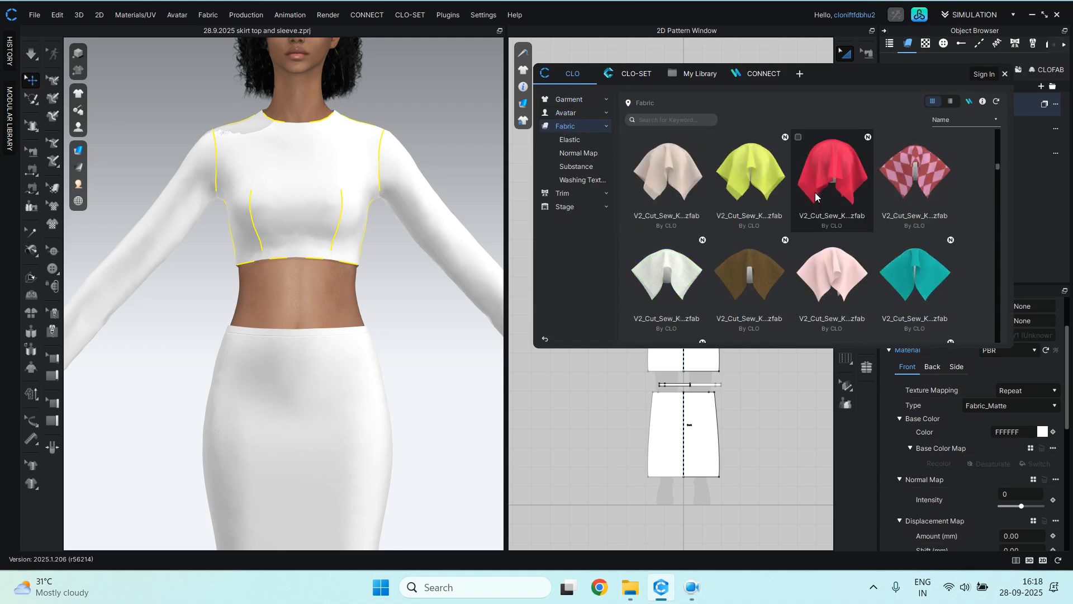
scroll(813, 195, "down", 8)
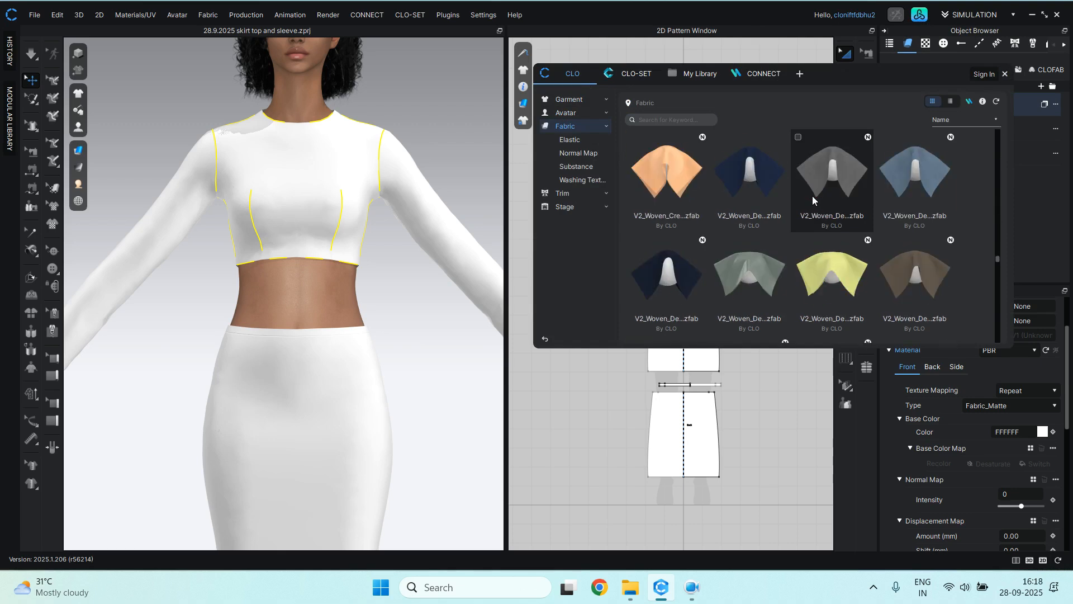
scroll(813, 196, "up", 8)
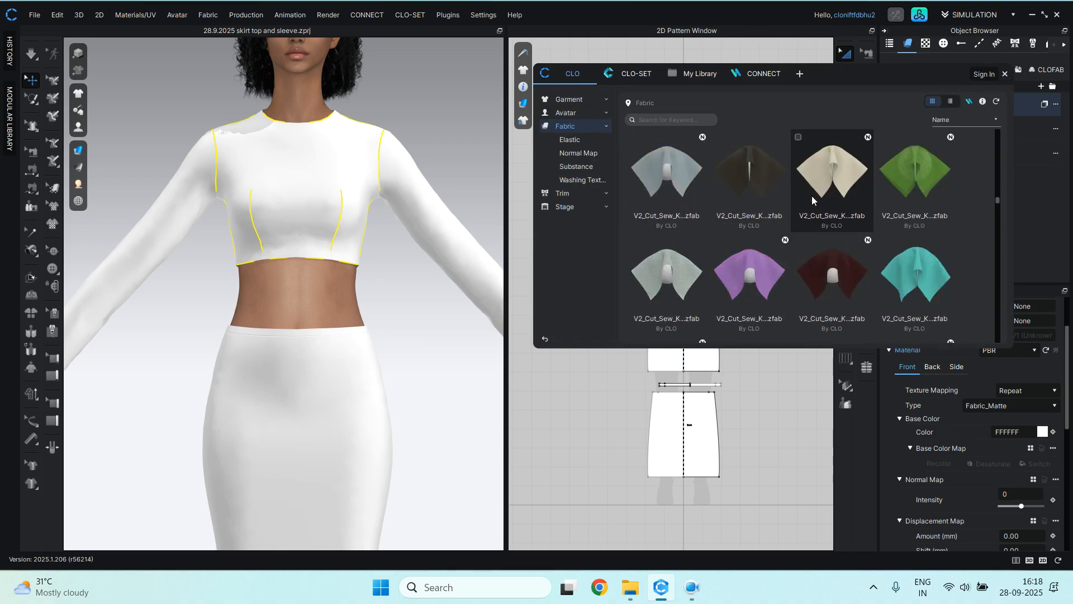
scroll(813, 196, "up", 6)
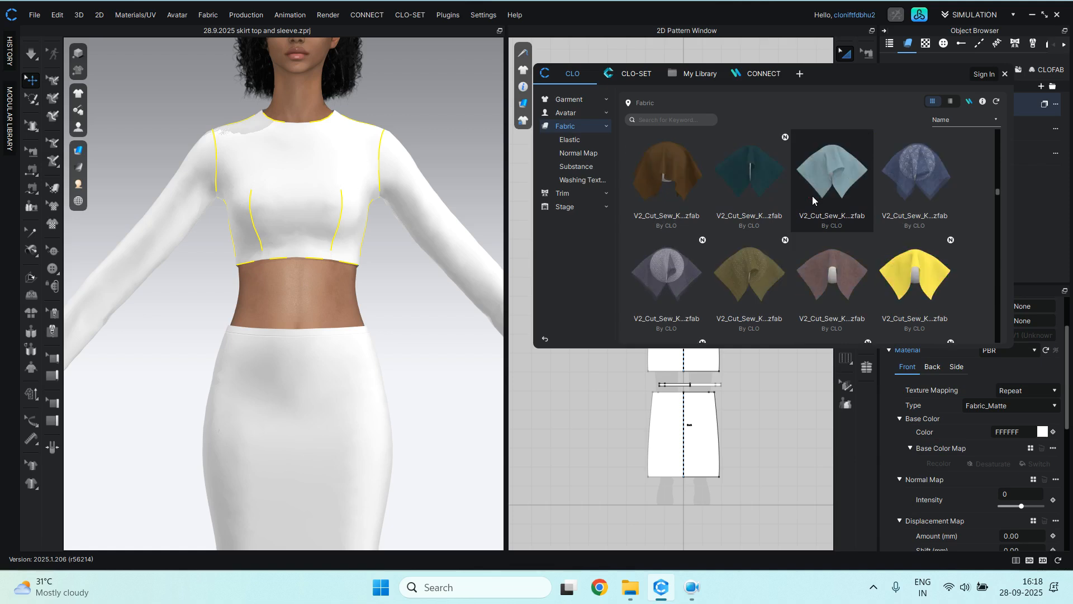
scroll(813, 196, "up", 3)
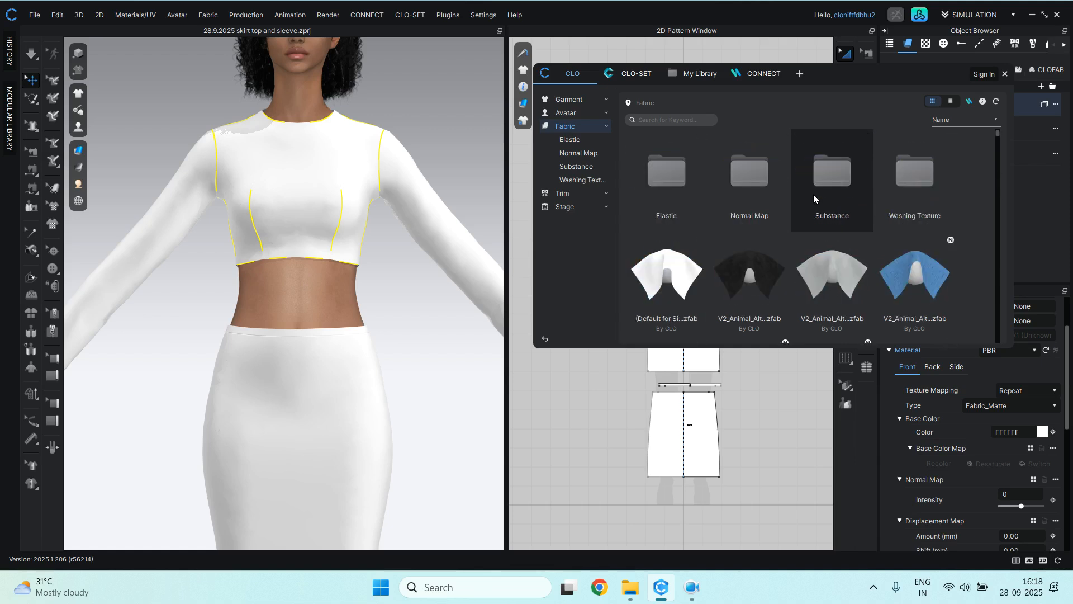
scroll(814, 194, "down", 3)
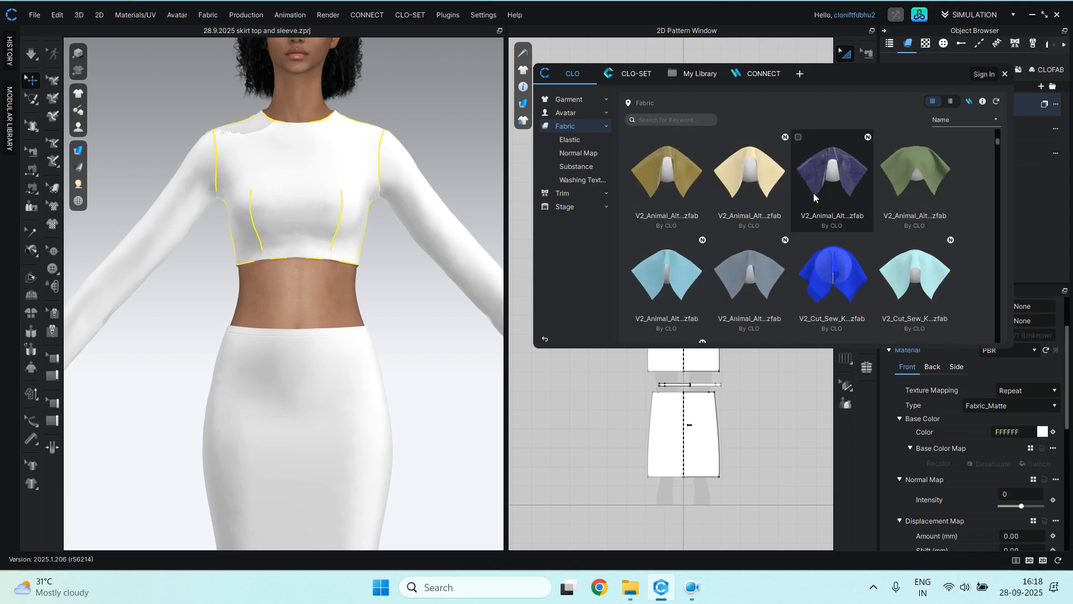
Try replacing the top fabric with the green V2_Animal_Alternatives vegan suede from the library, and undo the replacement.
left_click(918, 166)
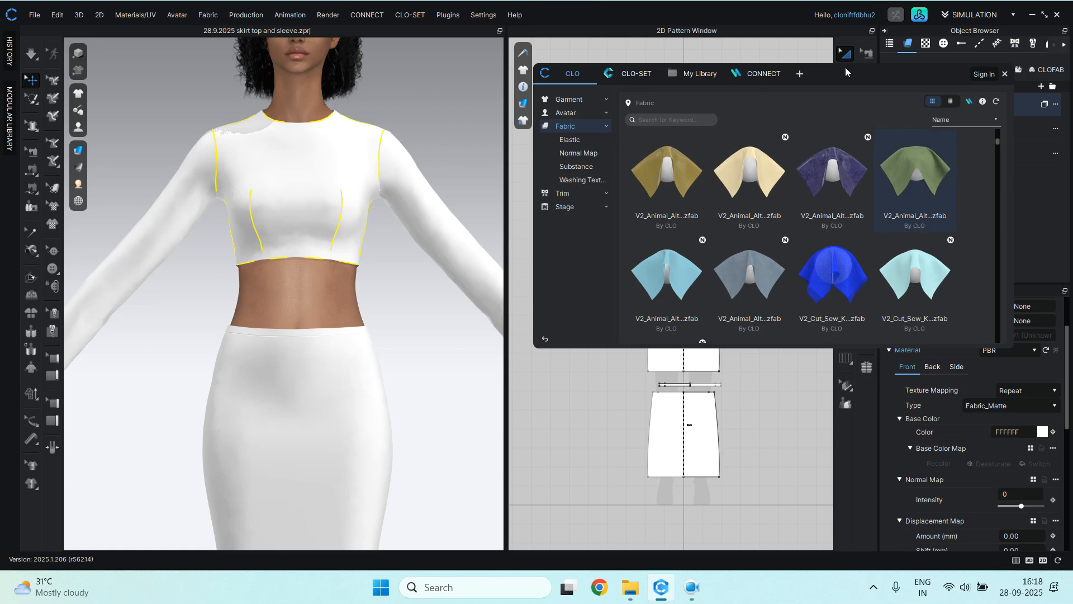
left_click_drag(847, 72, 626, 74)
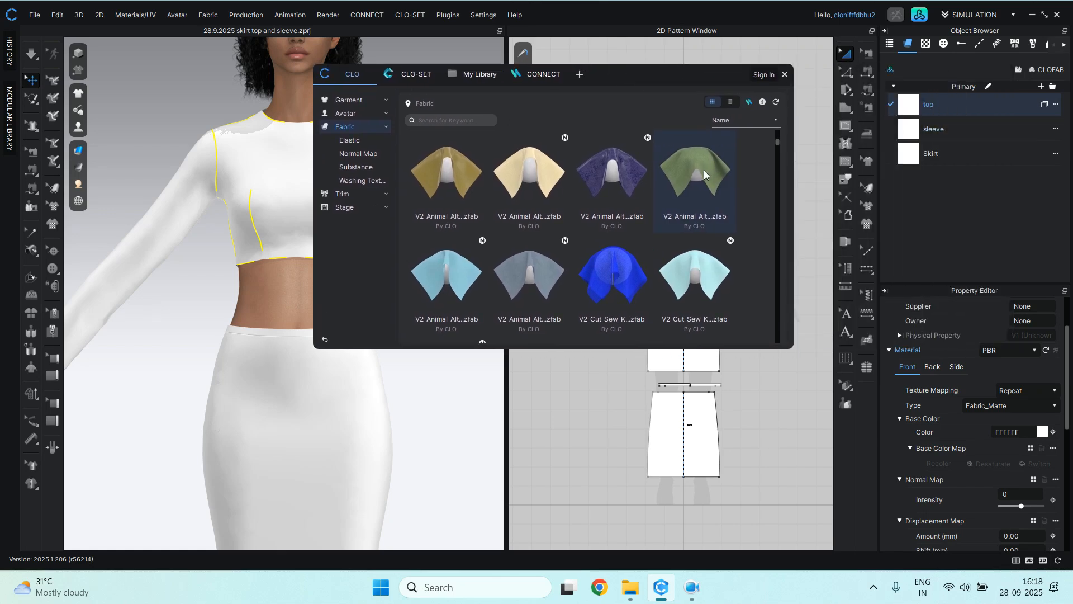
left_click_drag(706, 160, 912, 105)
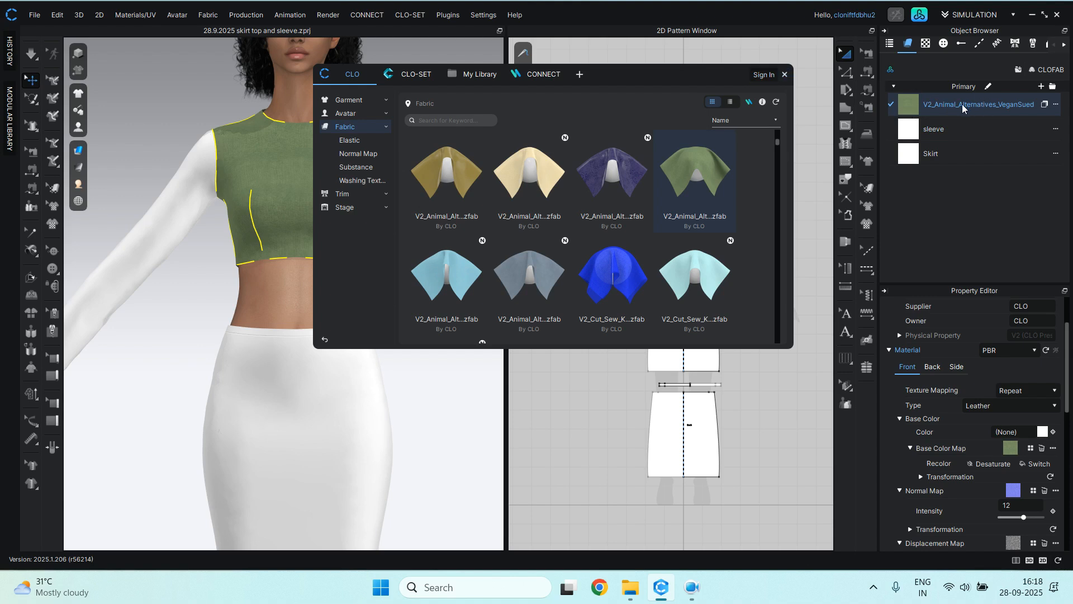
key("ctrl+z")
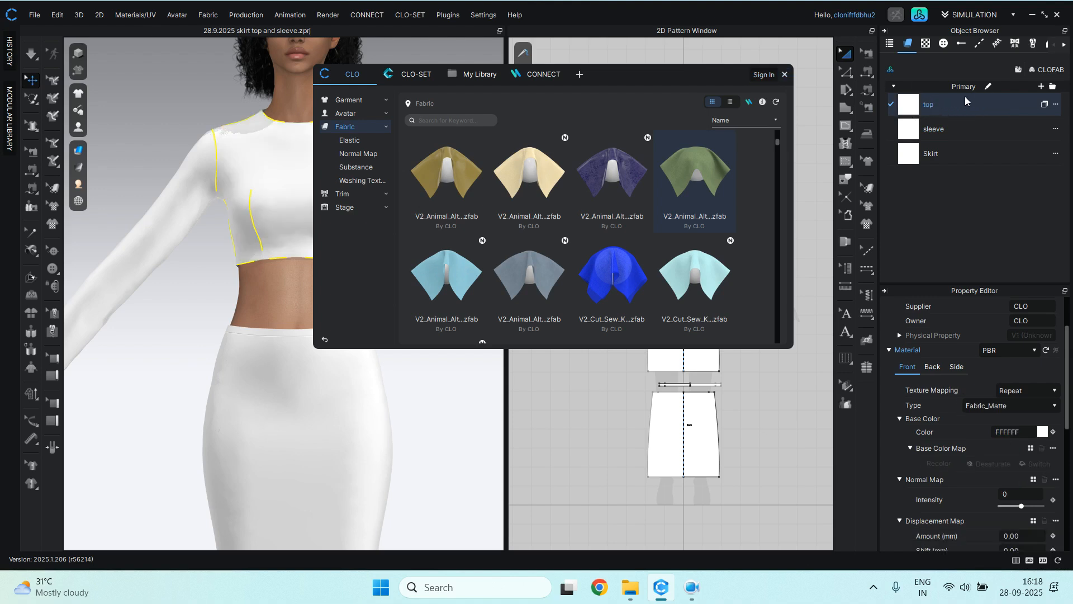
Add the green V2_Animal_Alternatives vegan suede to the project as a separate fabric and close the library.
double_click(697, 165)
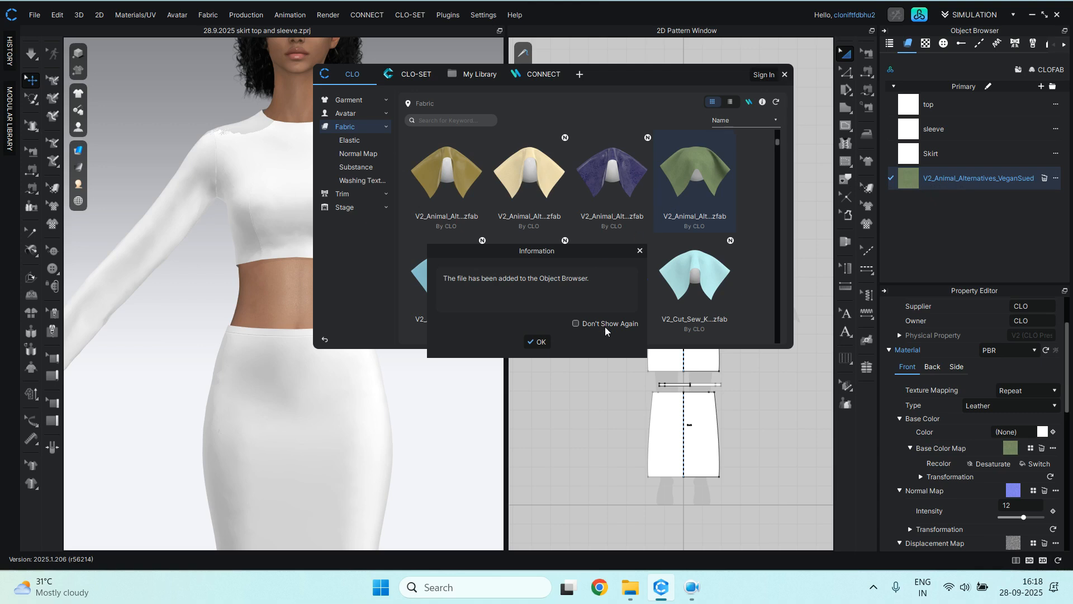
left_click(537, 342)
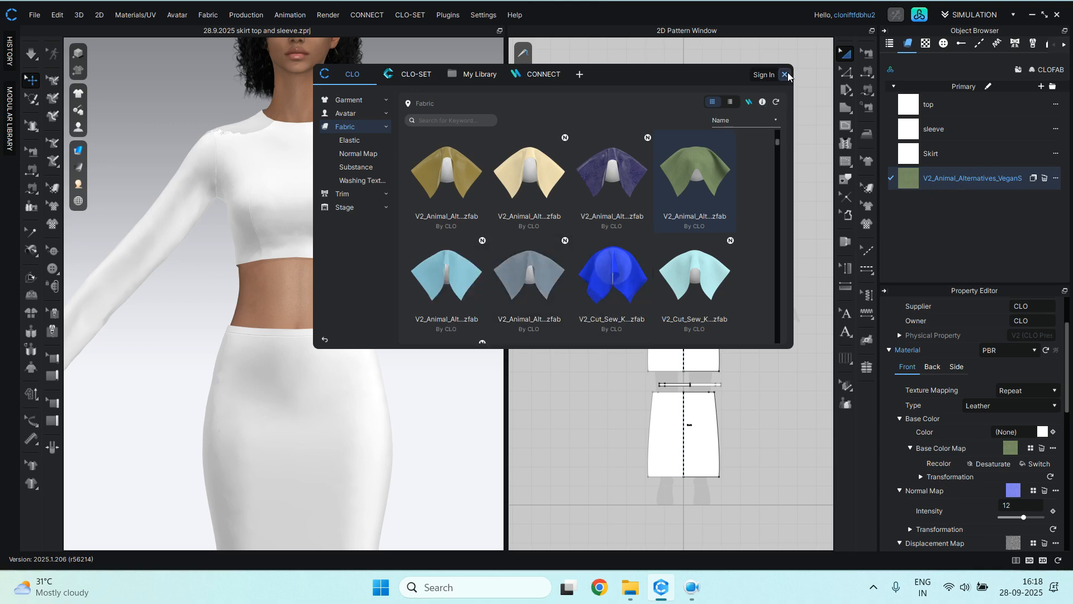
left_click(785, 75)
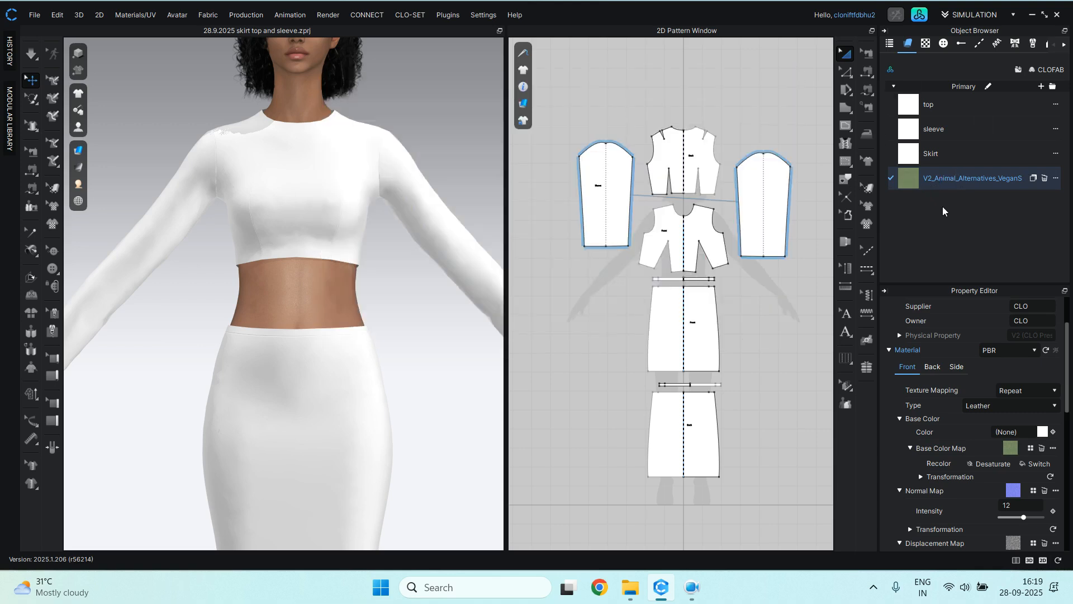
Apply the green V2_Animal_Alternatives vegan suede to the top's back and front pattern pieces.
left_click(945, 103)
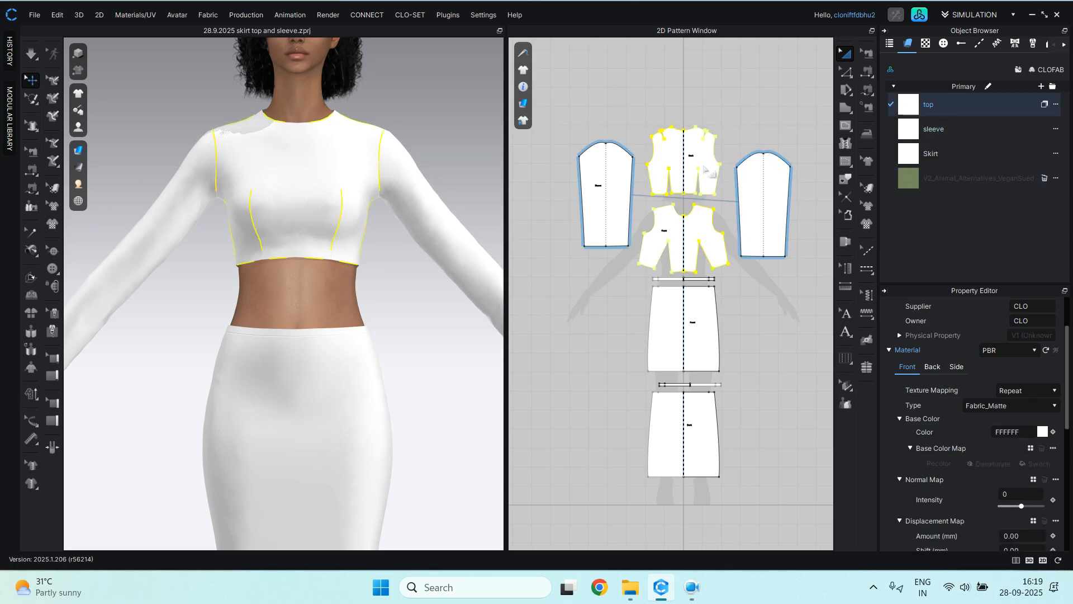
left_click(913, 175)
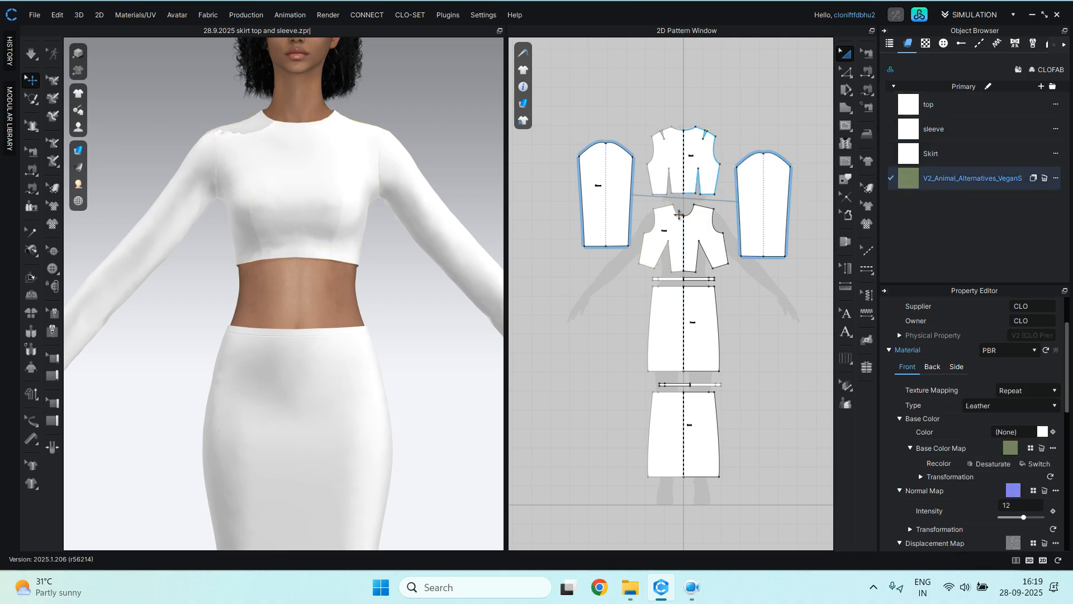
scroll(695, 142, "up", 2)
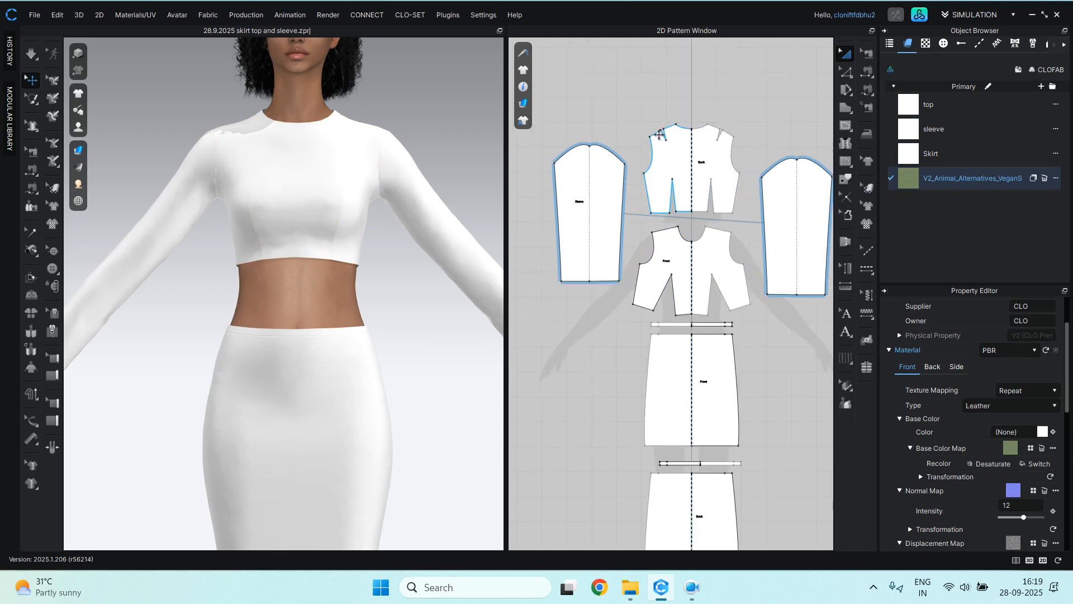
left_click(719, 163)
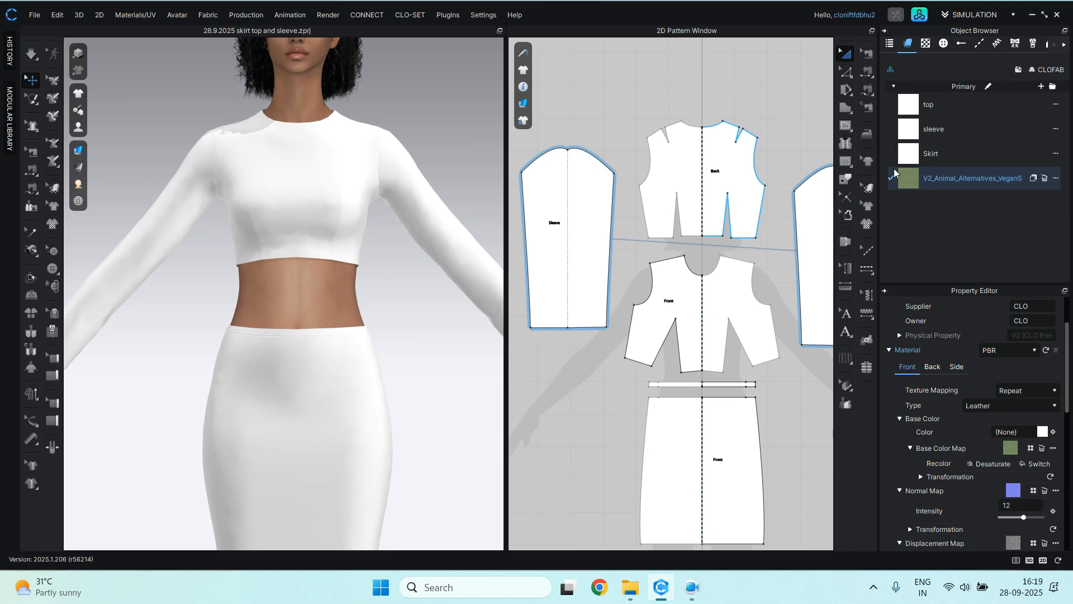
left_click_drag(907, 180, 735, 162)
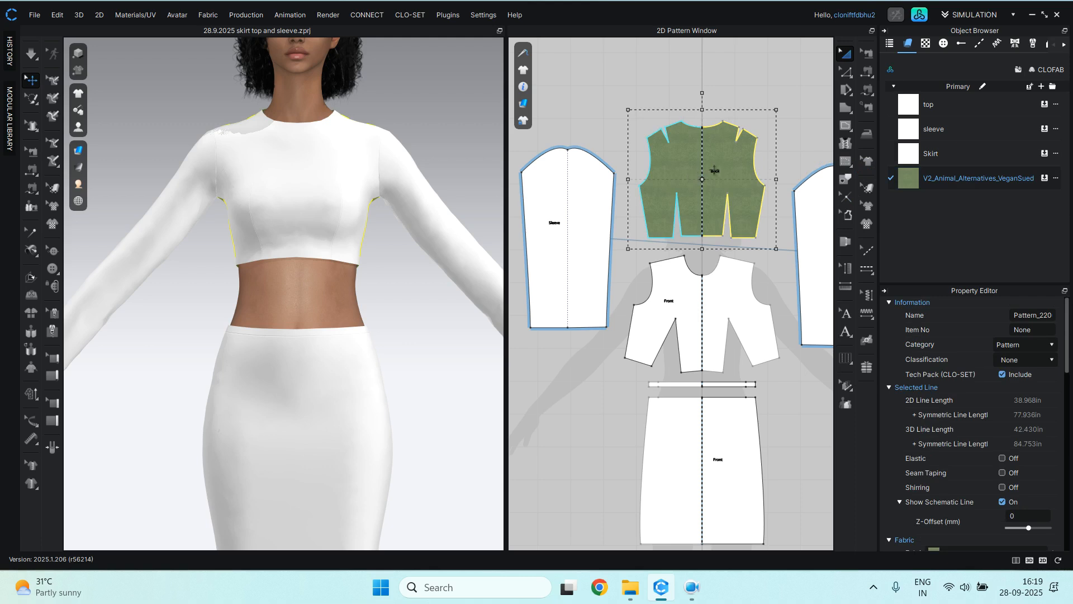
left_click(911, 179)
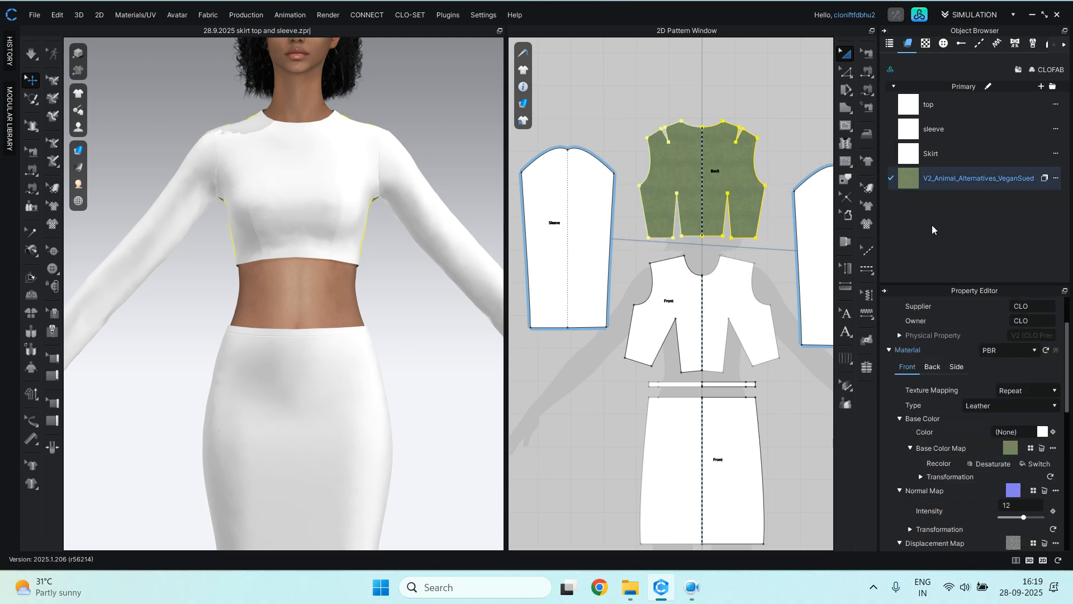
left_click(913, 216)
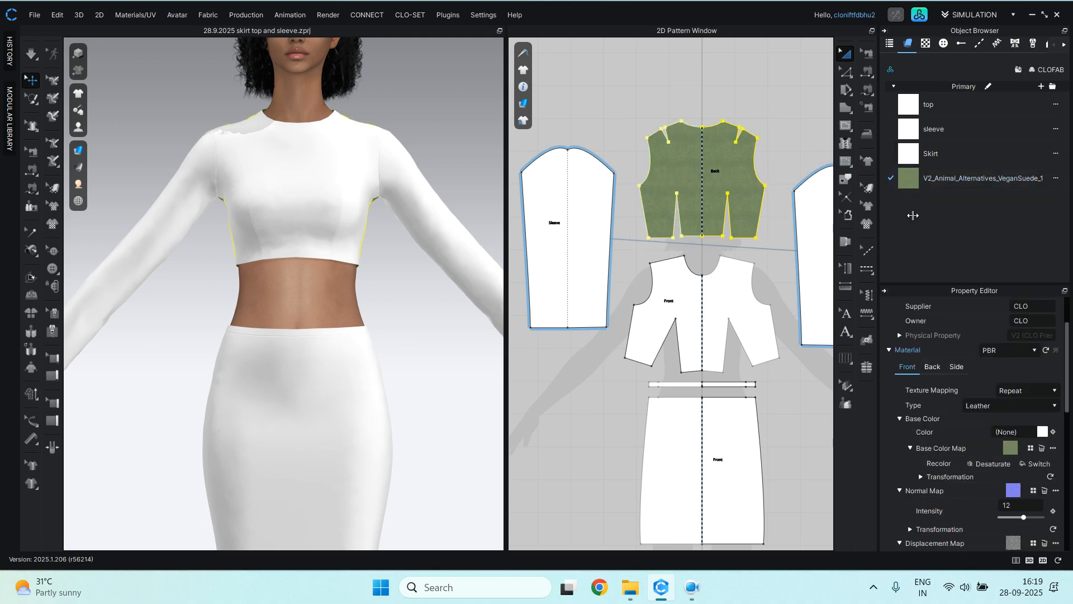
left_click_drag(910, 180, 715, 302)
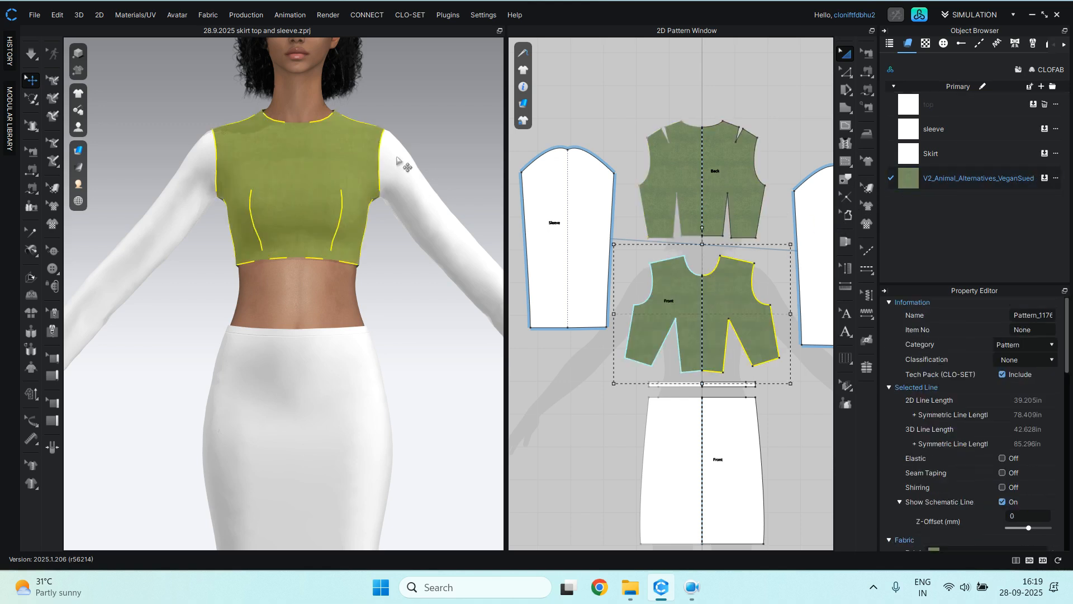
left_click(390, 110)
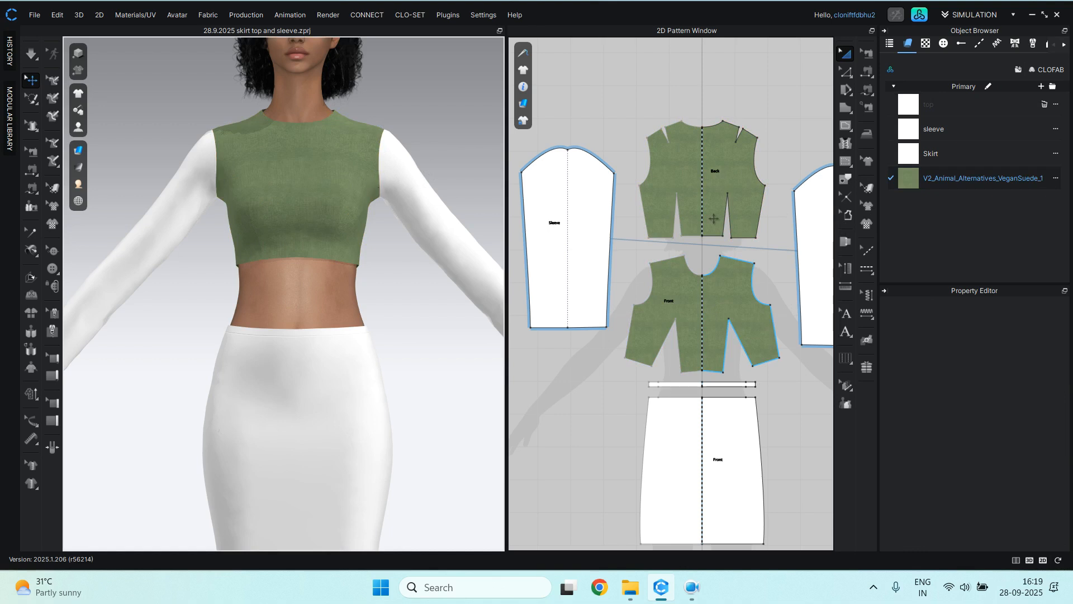
Add the teal V2_Cut_Sew_Knit_DoubleKnit_Interlock fabric from the CLO library to the project and close the library.
left_click(919, 15)
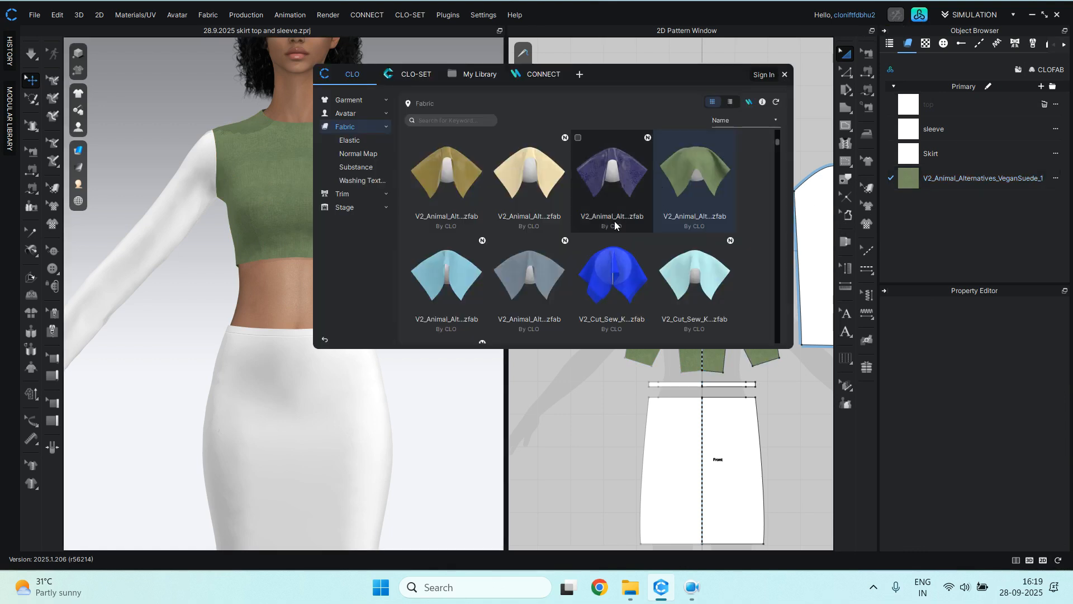
scroll(614, 226, "down", 2)
scroll(614, 226, "down", 2)
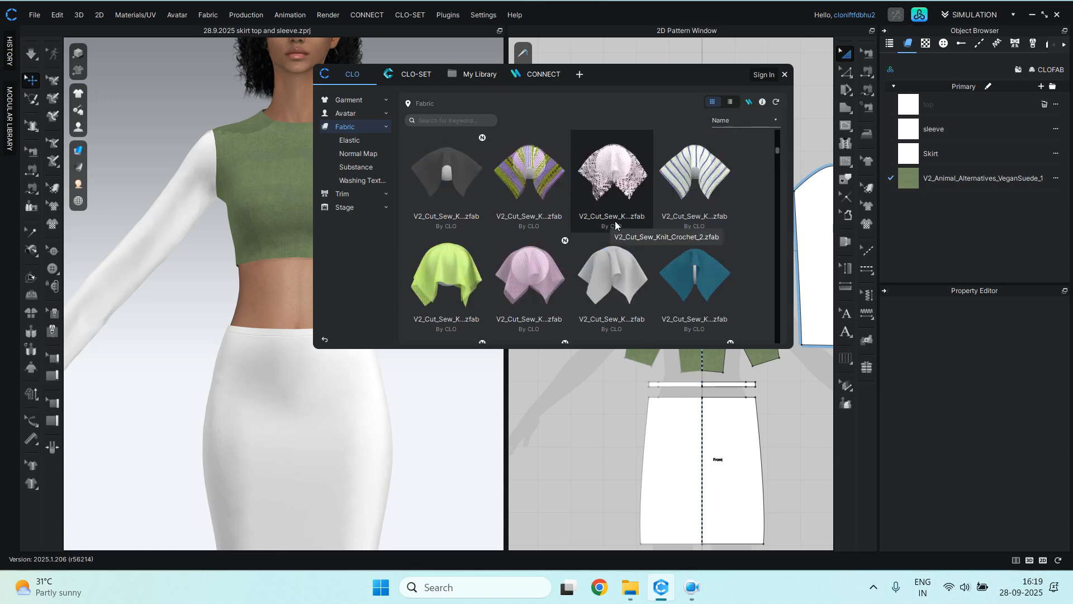
double_click(688, 269)
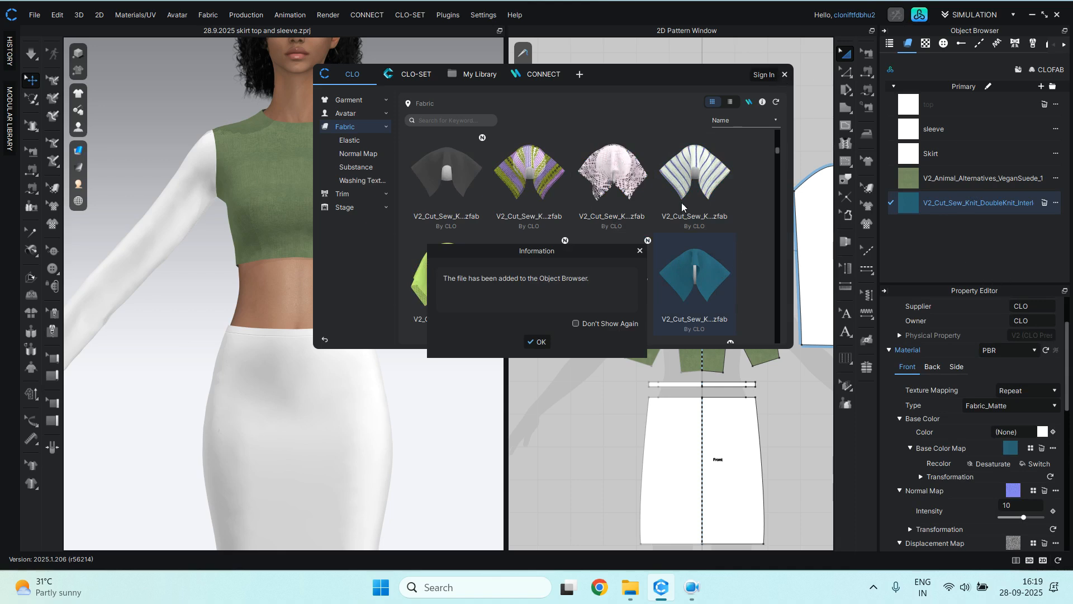
left_click(537, 342)
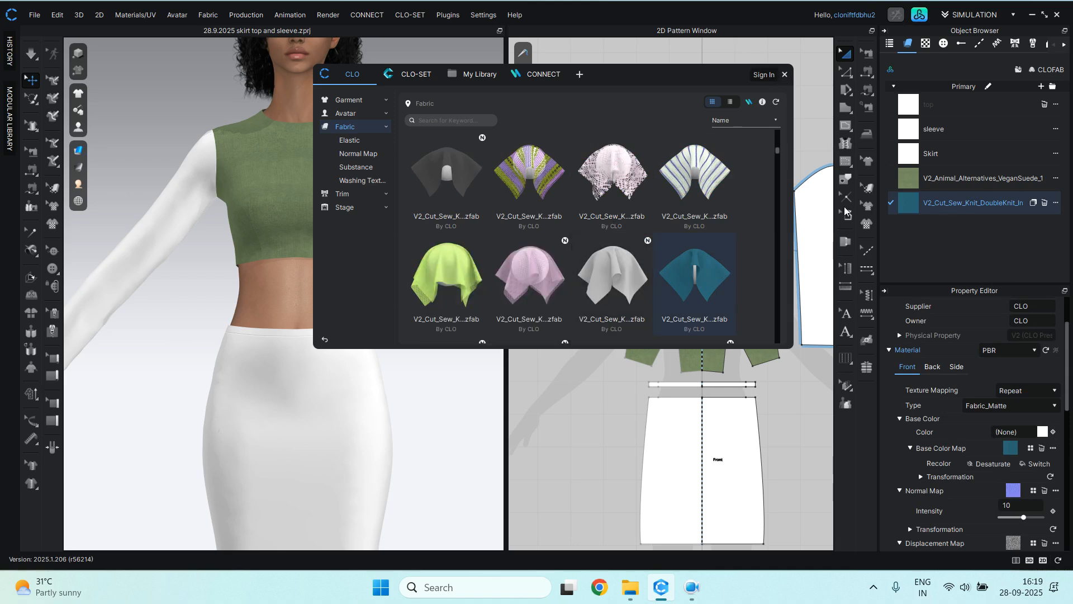
left_click(785, 74)
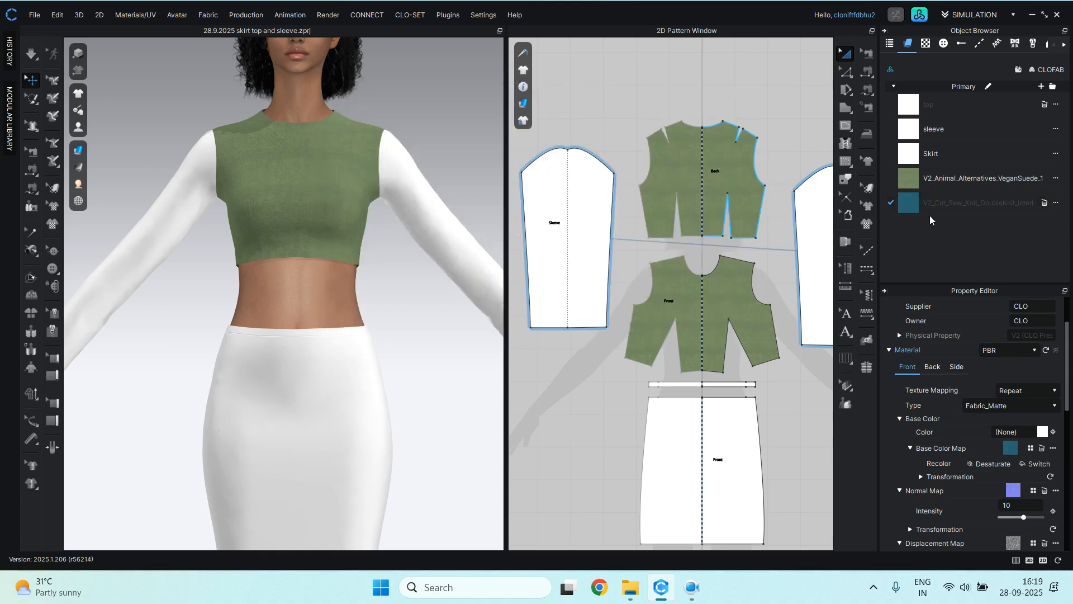
Apply the teal V2_Cut_Sew_Knit_DoubleKnit_Interlock fabric to both sleeve pattern pieces and start the garment simulation.
left_click_drag(910, 207, 565, 211)
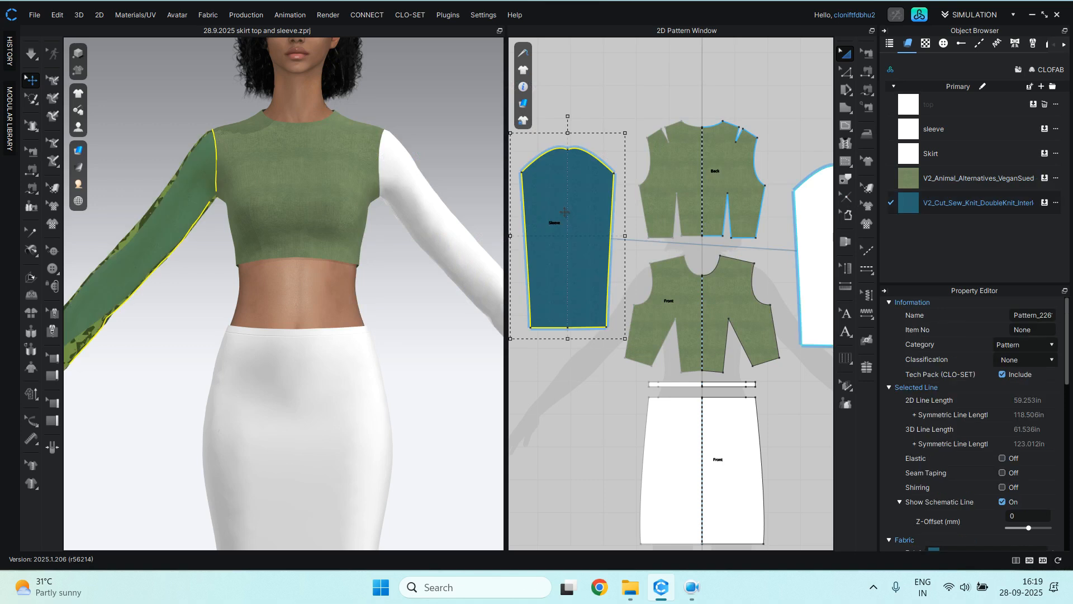
left_click(911, 203)
left_click_drag(912, 204, 814, 215)
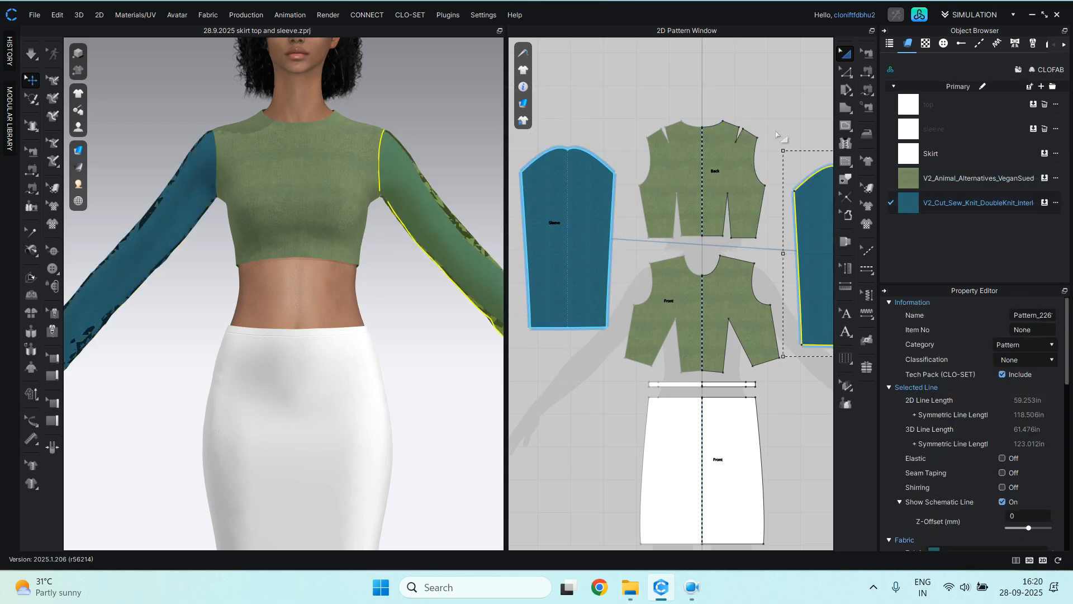
left_click(779, 104)
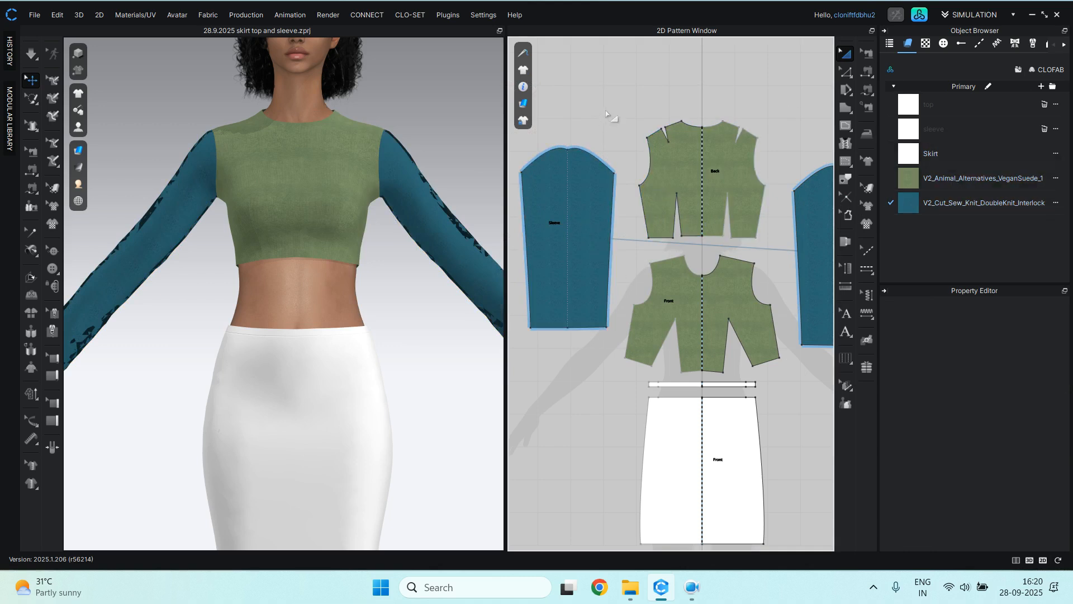
key("space")
right_click_drag(306, 190, 304, 227)
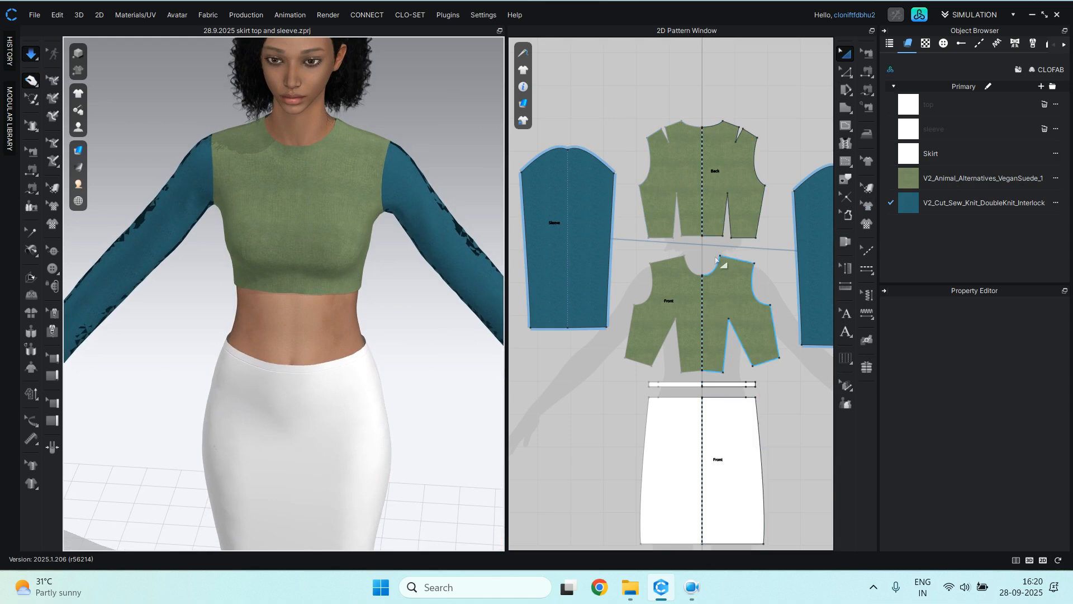
Replace the Skirt fabric with V2_Woven_Plaid_2 from the CLO library's Fabric collection and close the library.
scroll(718, 258, "down", 3)
scroll(746, 475, "up", 3)
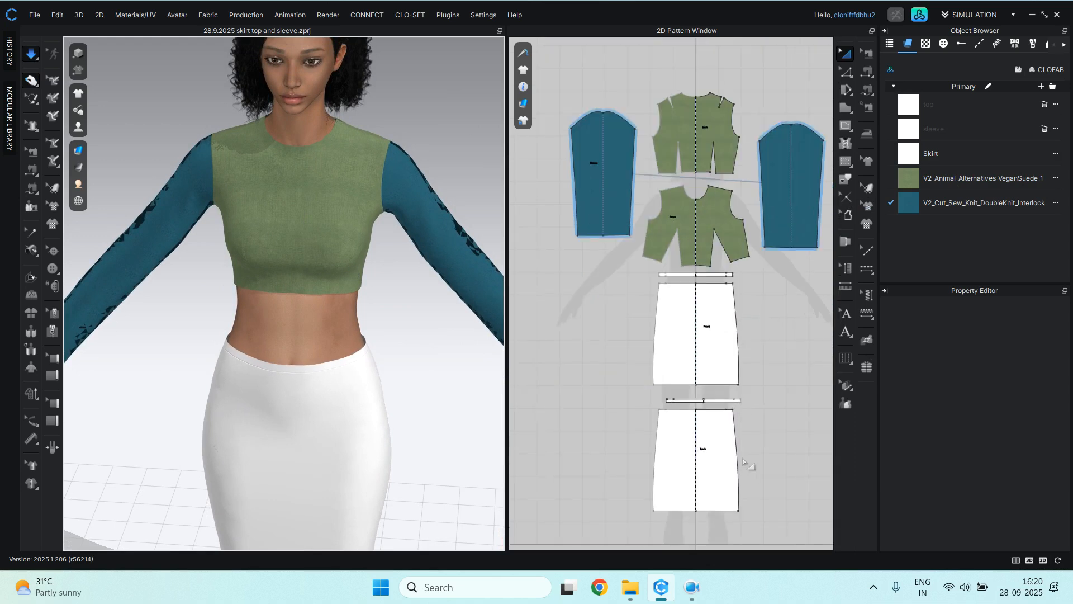
left_click(920, 18)
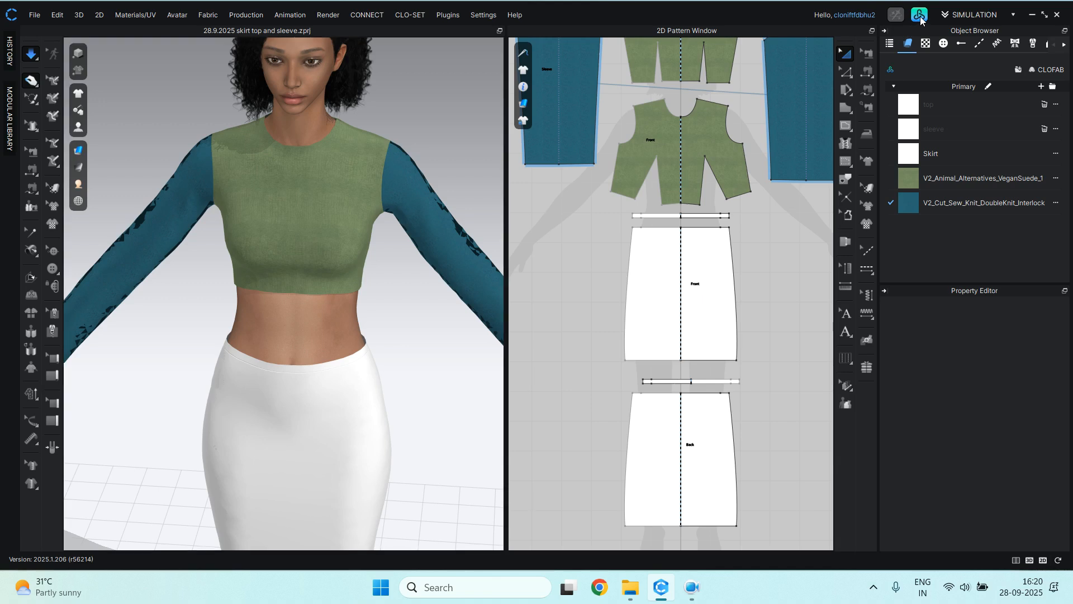
scroll(600, 230, "up", 1)
scroll(601, 229, "down", 1)
scroll(600, 229, "down", 3)
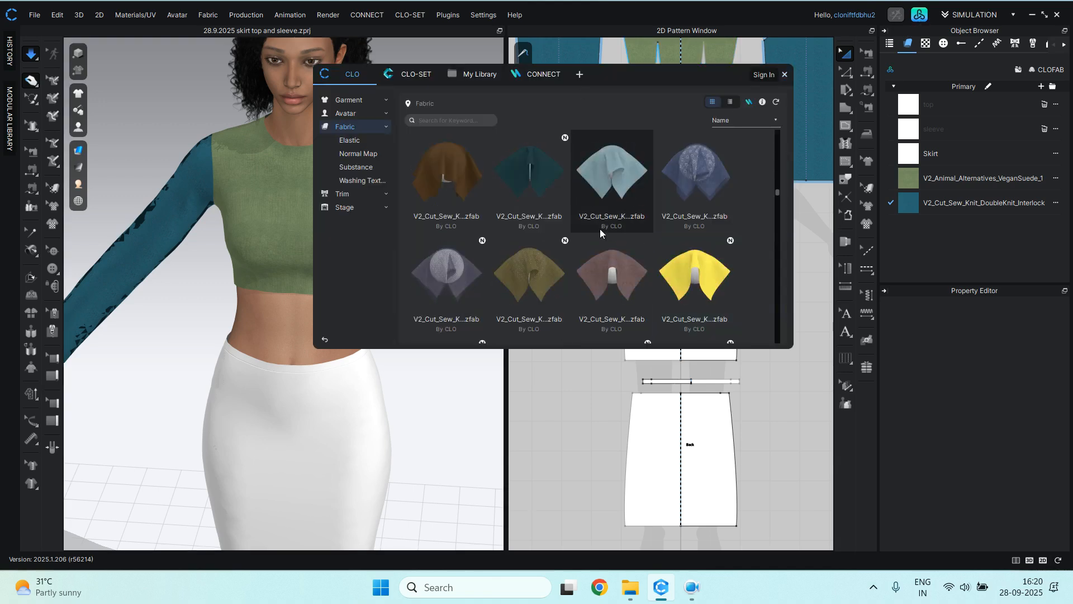
scroll(600, 229, "down", 4)
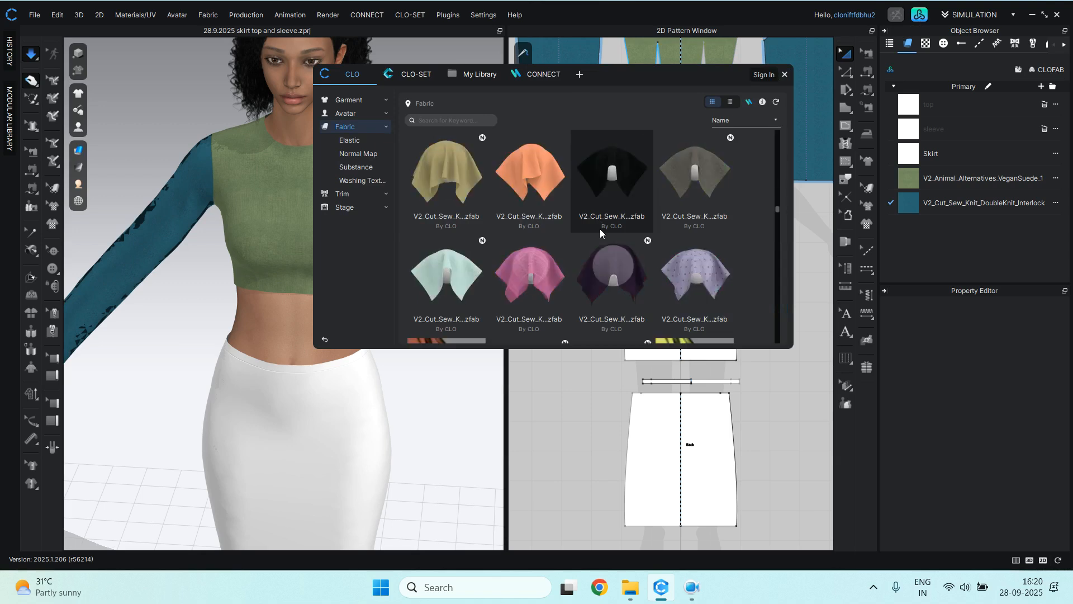
scroll(601, 233, "down", 2)
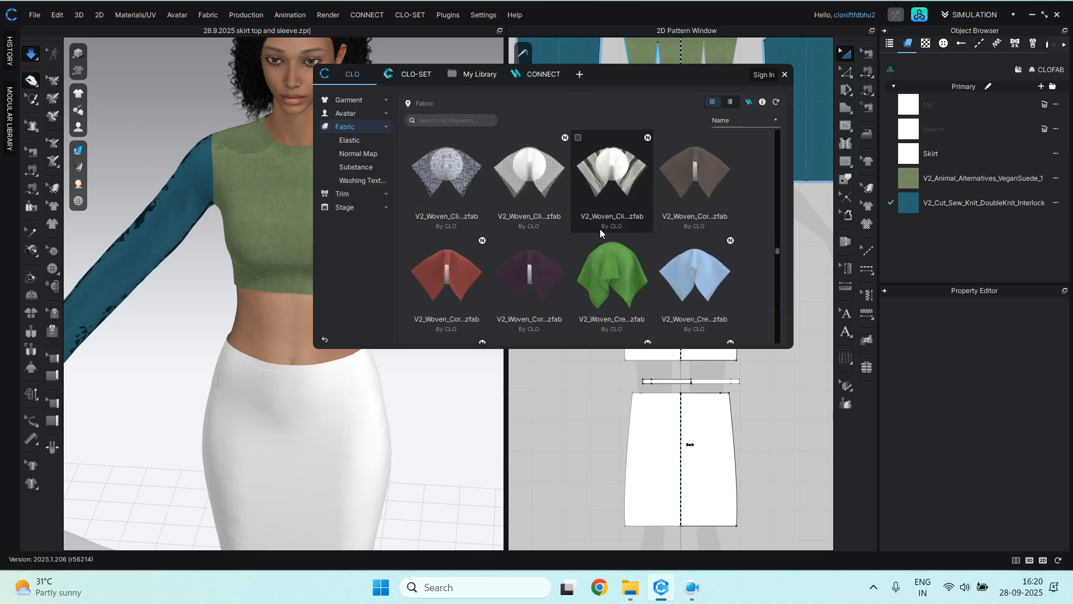
scroll(600, 233, "down", 5)
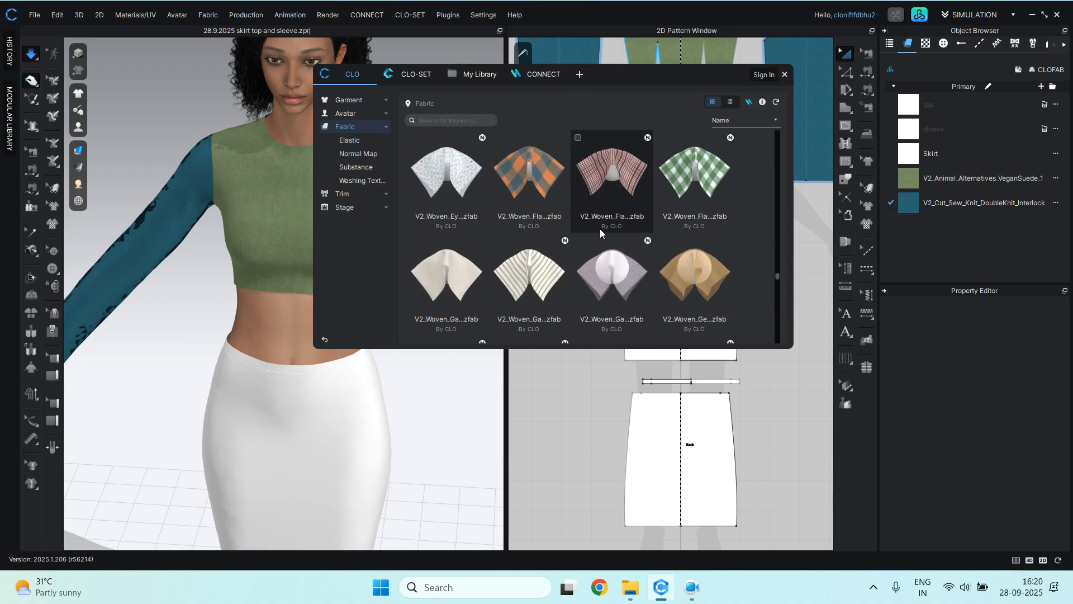
scroll(600, 232, "down", 2)
scroll(599, 230, "down", 7)
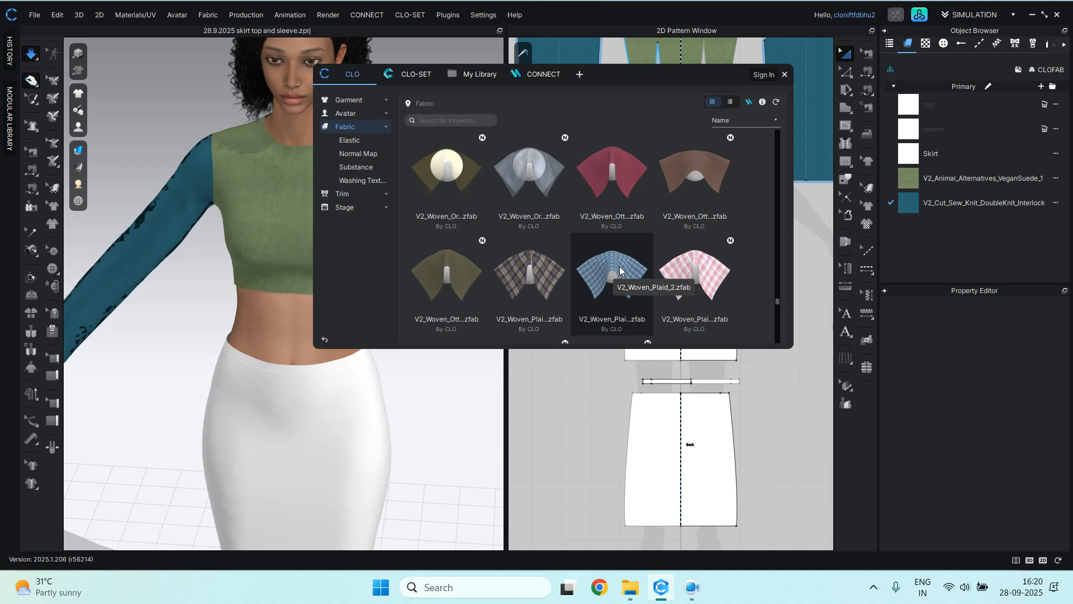
left_click_drag(620, 266, 898, 147)
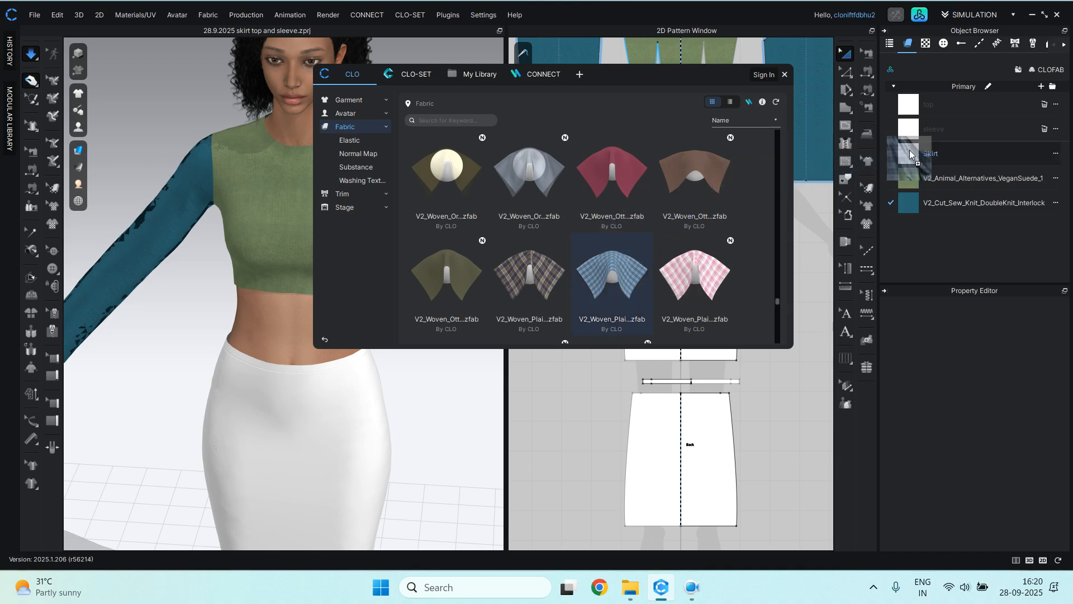
left_click_drag(911, 150, 910, 150)
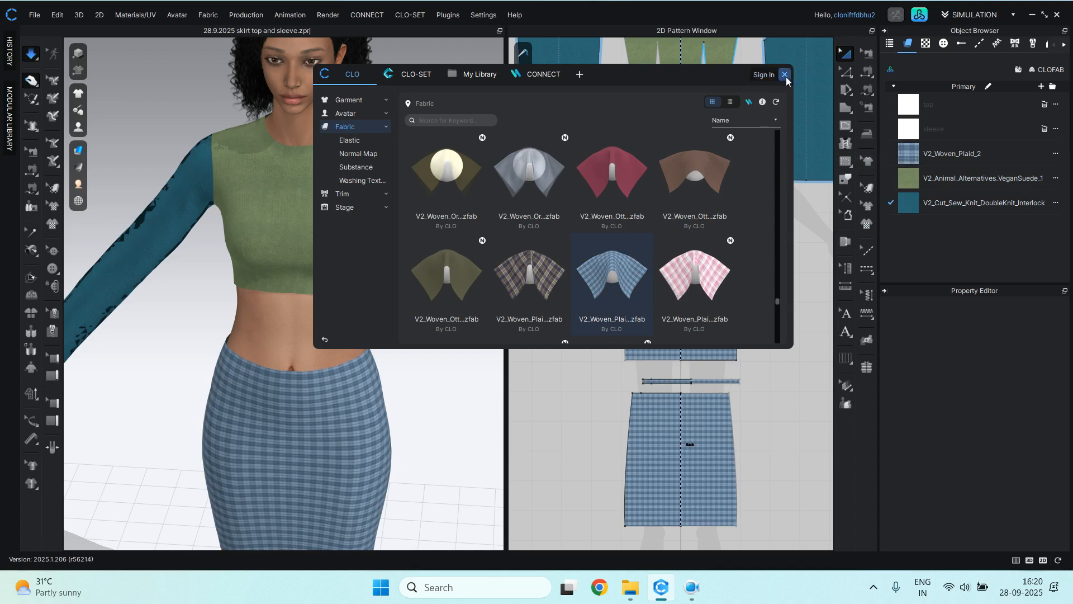
left_click(785, 75)
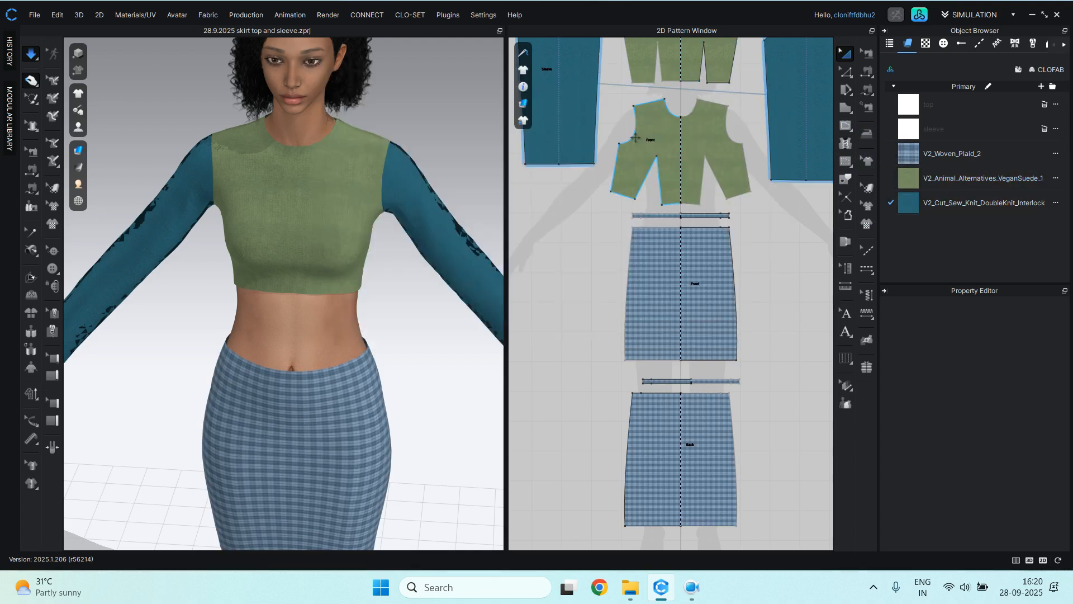
Examine which pattern pieces use each fabric, checking the top, vegan suede, double knit, plaid and sleeve fabrics in turn.
left_click(924, 107)
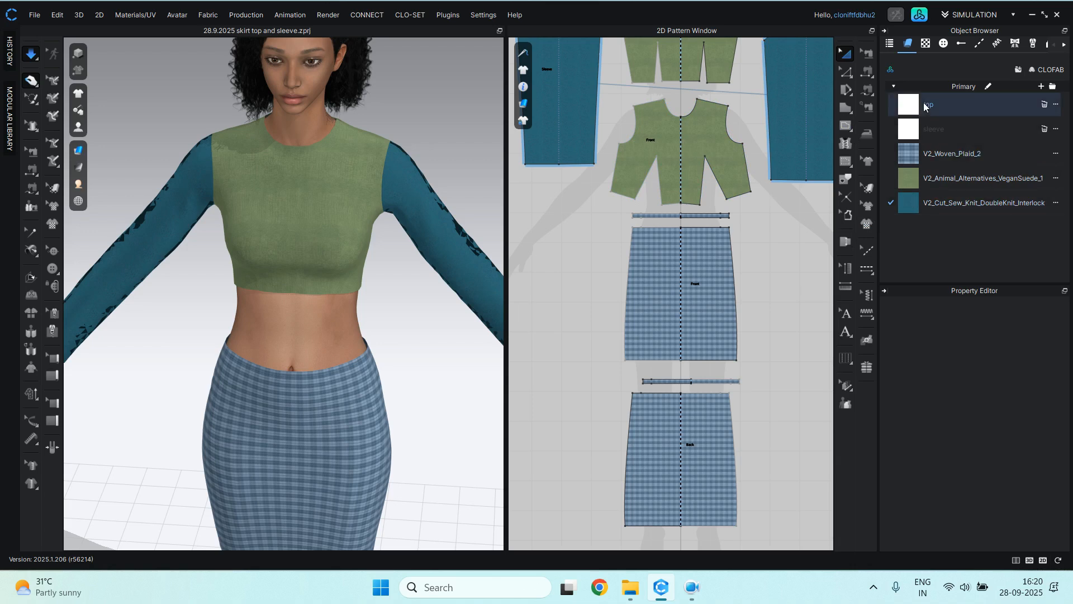
scroll(791, 151, "down", 3)
scroll(753, 105, "down", 3)
scroll(749, 107, "up", 5)
scroll(582, 233, "down", 4)
scroll(728, 67, "up", 1)
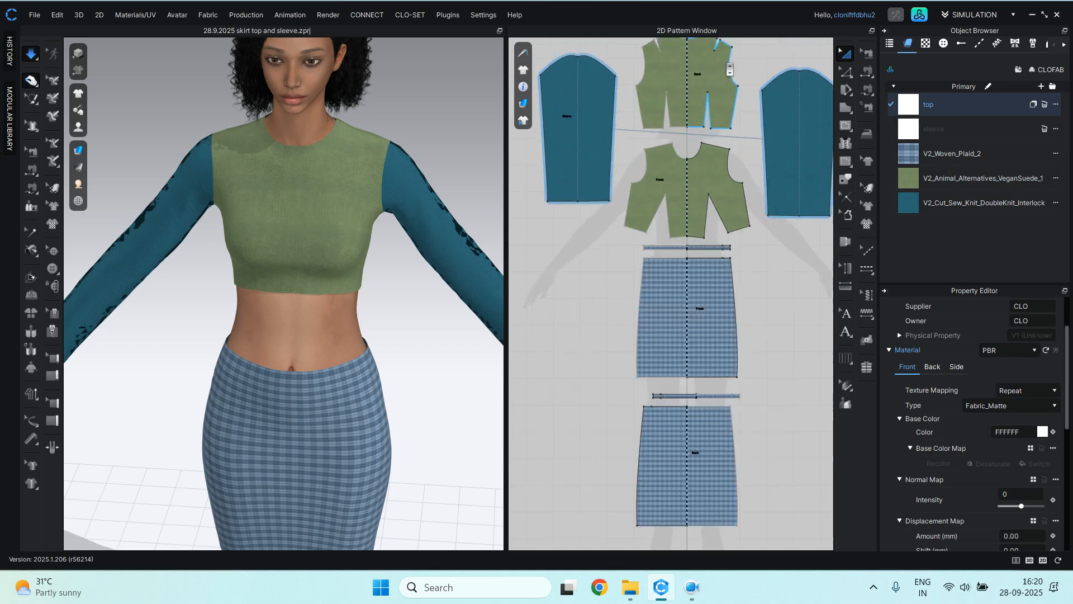
scroll(729, 69, "up", 3)
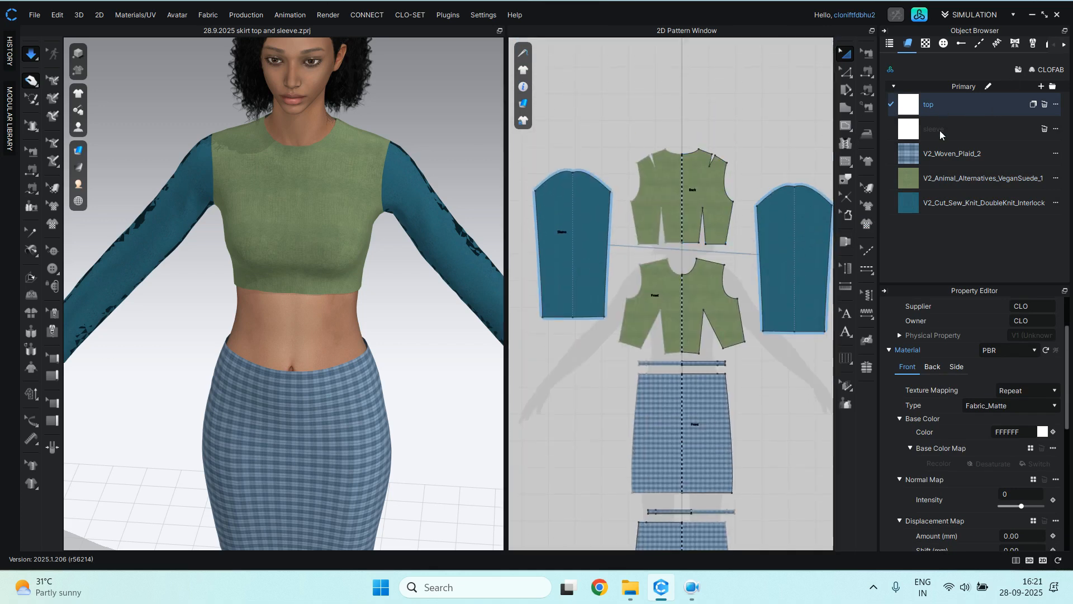
left_click(937, 178)
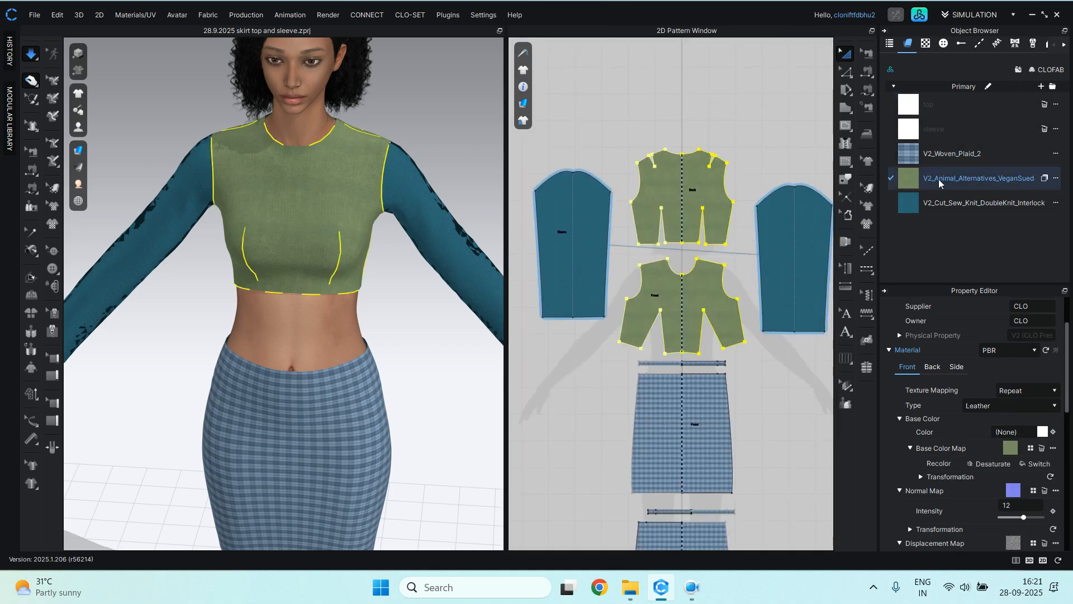
left_click(940, 203)
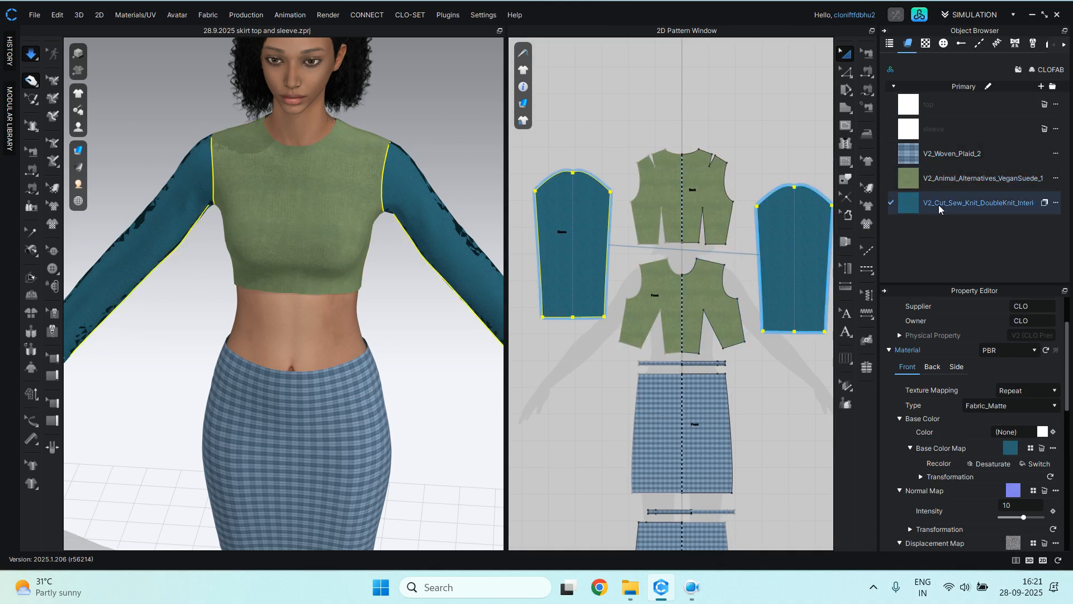
left_click(921, 159)
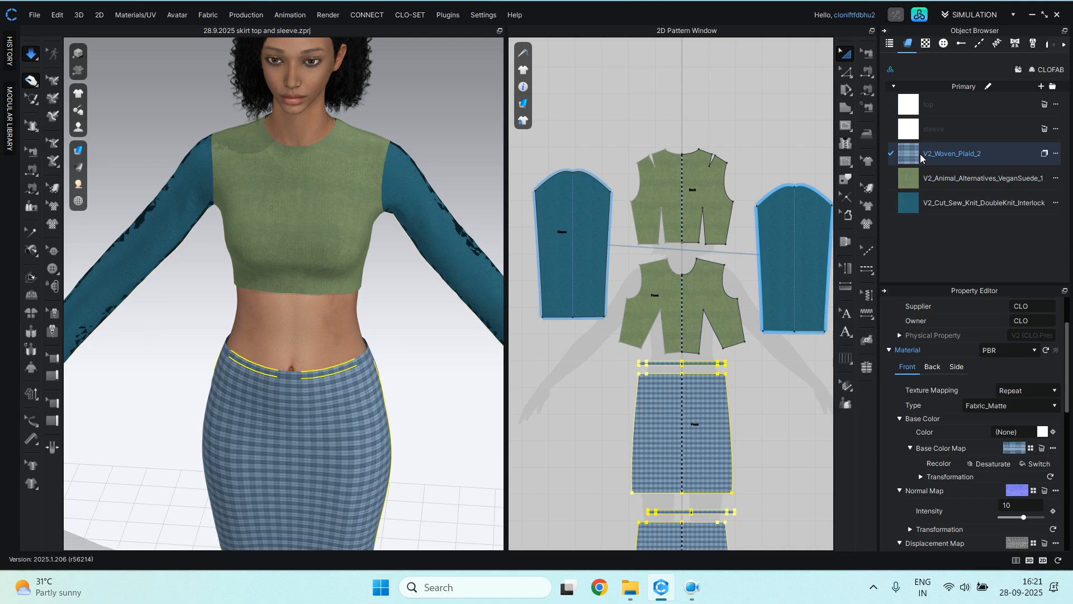
left_click(930, 133)
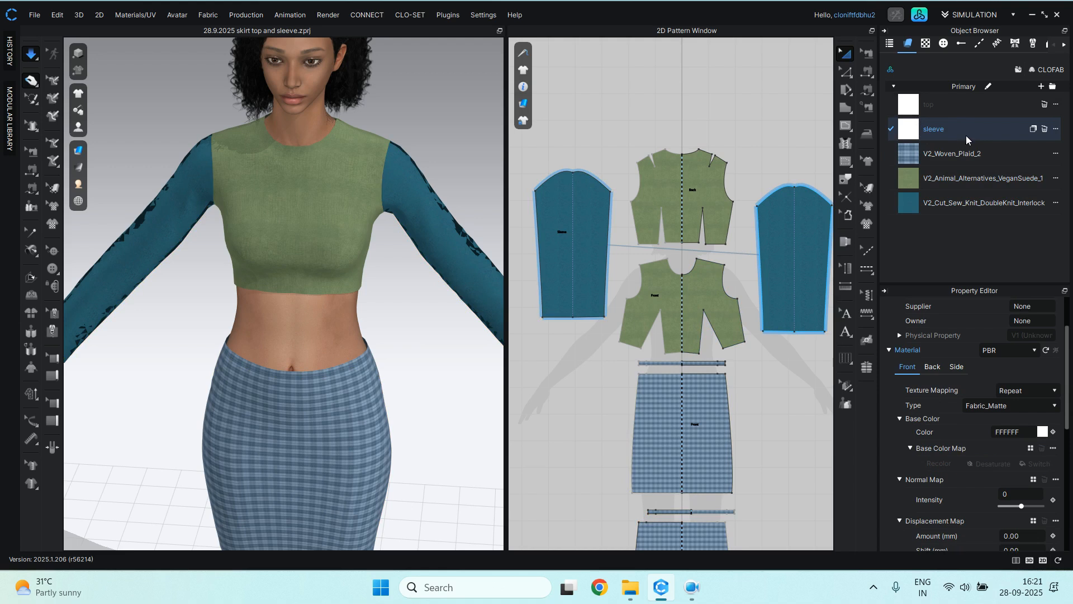
Replace the green V2_Animal_Alternatives_VeganSuede_1 fabric on the top with V2_Woven_Organza_3 from the CLO library's Fabric collection.
left_click(763, 90)
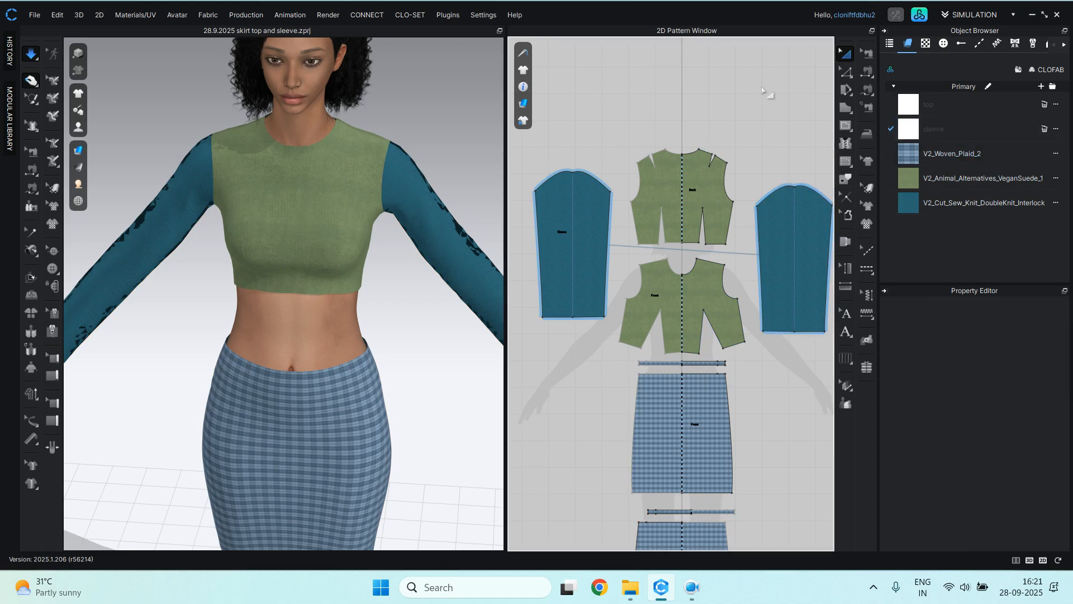
scroll(632, 286, "up", 4)
scroll(636, 283, "down", 5)
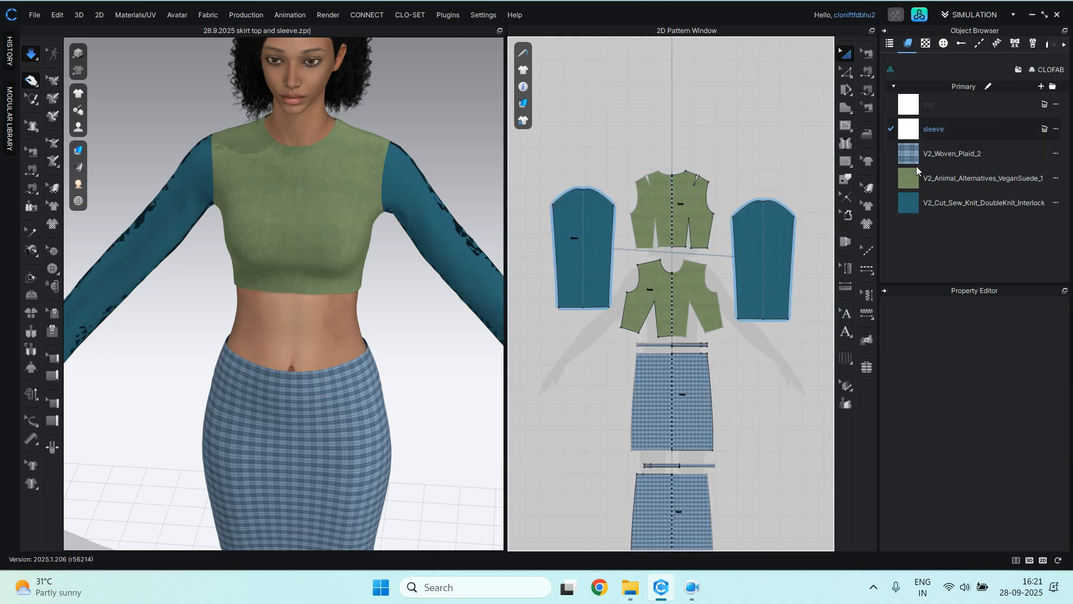
left_click(928, 105)
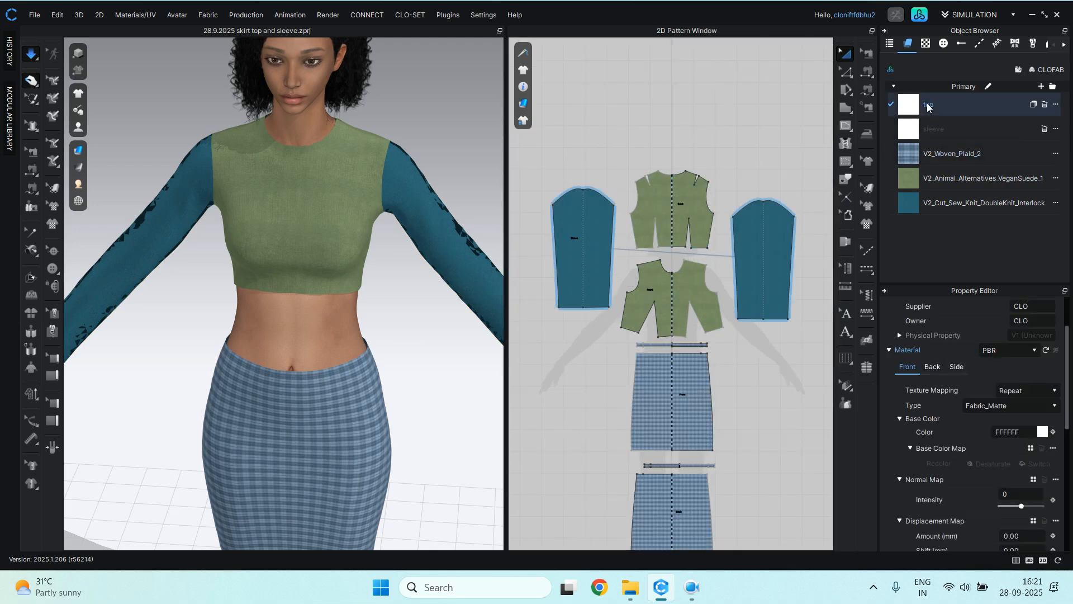
left_click(961, 180)
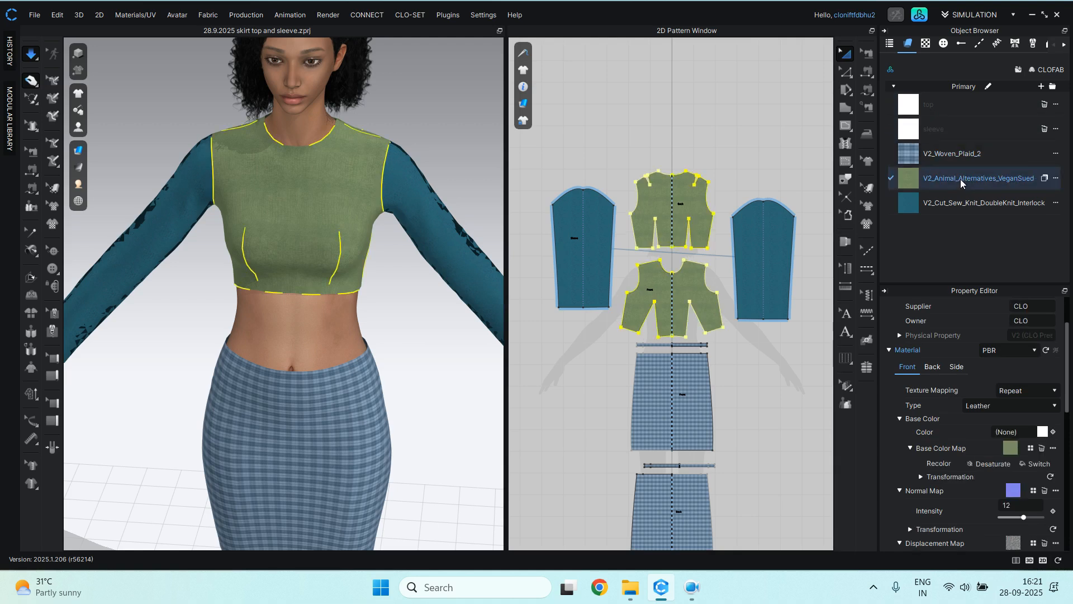
scroll(268, 201, "up", 2)
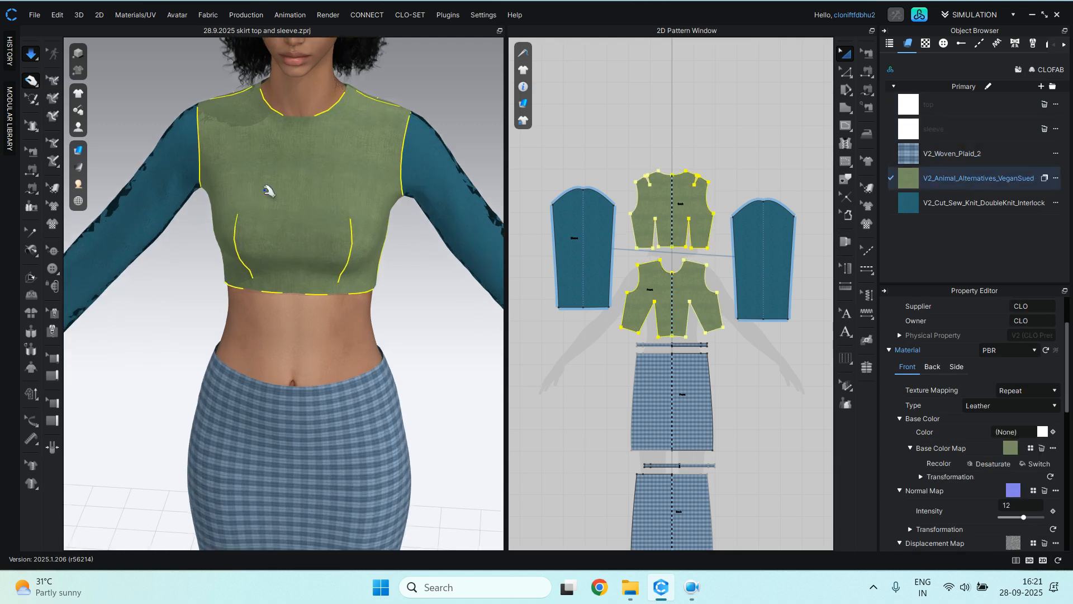
scroll(259, 276, "up", 3)
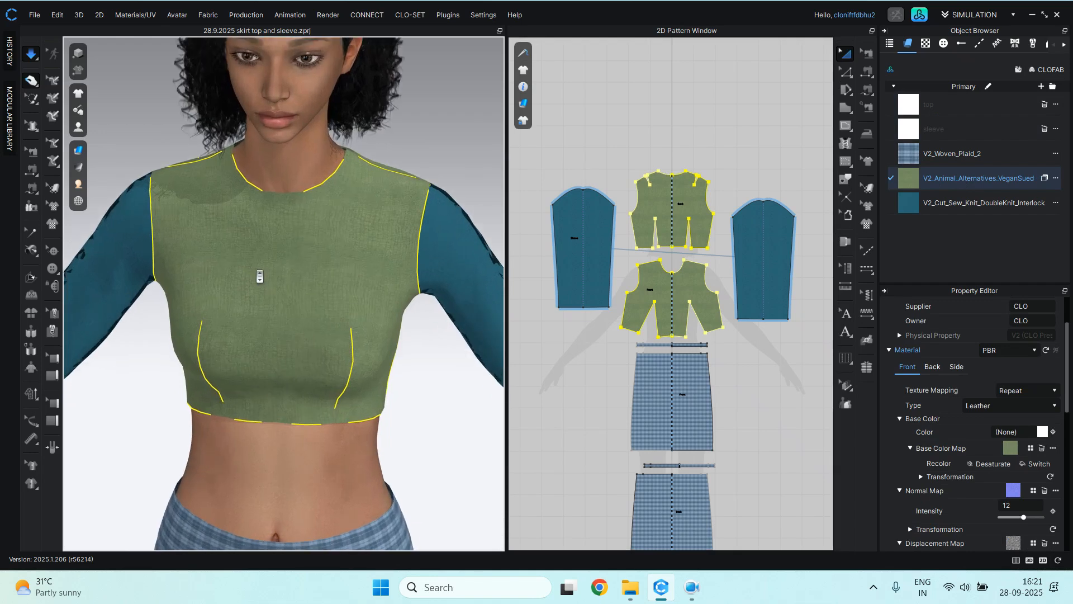
left_click(920, 16)
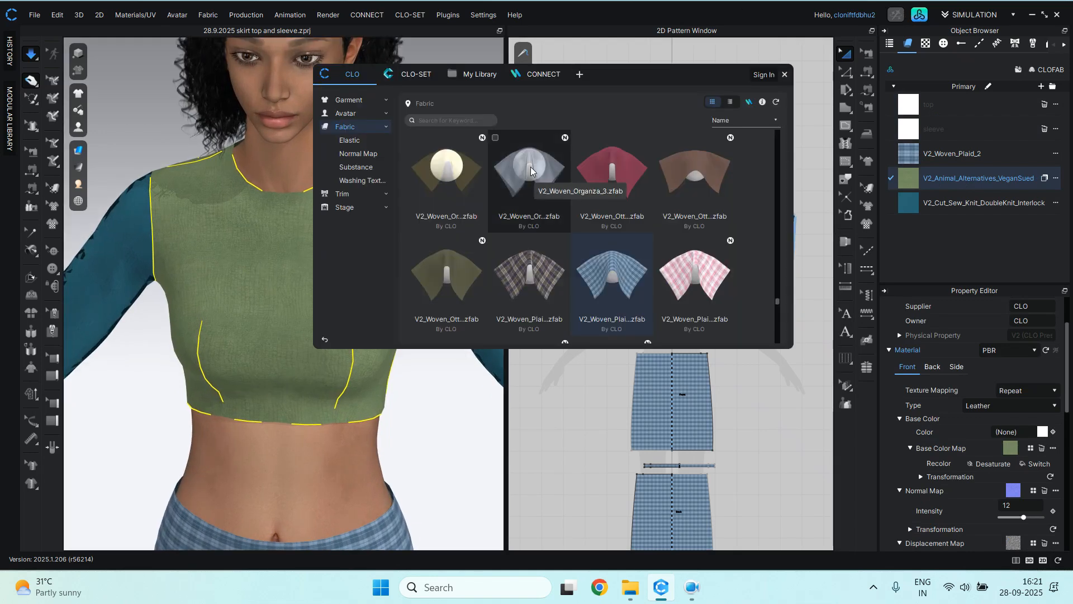
left_click_drag(529, 167, 948, 180)
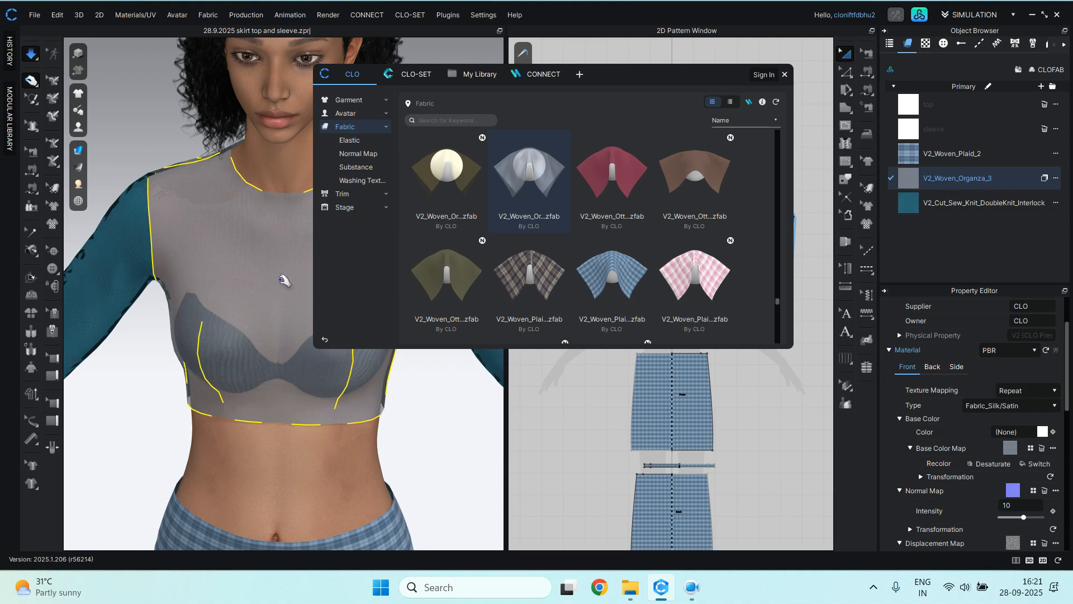
Replace the teal double knit fabric on the sleeves with the yellow V2_Woven_Voile_1 from the CLO library and close the library.
scroll(598, 235, "up", 4)
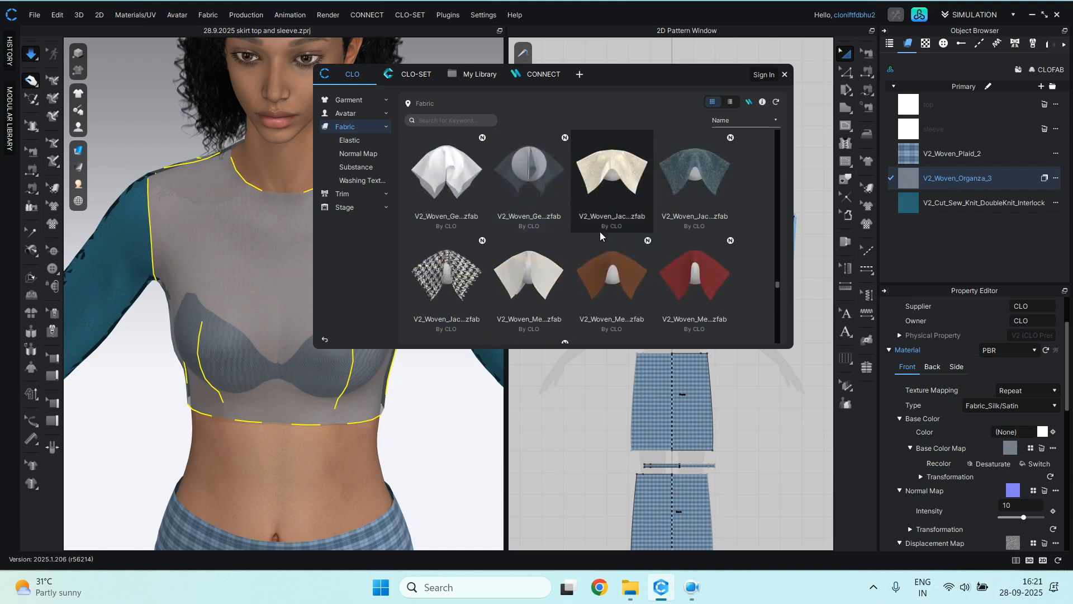
scroll(646, 218, "up", 6)
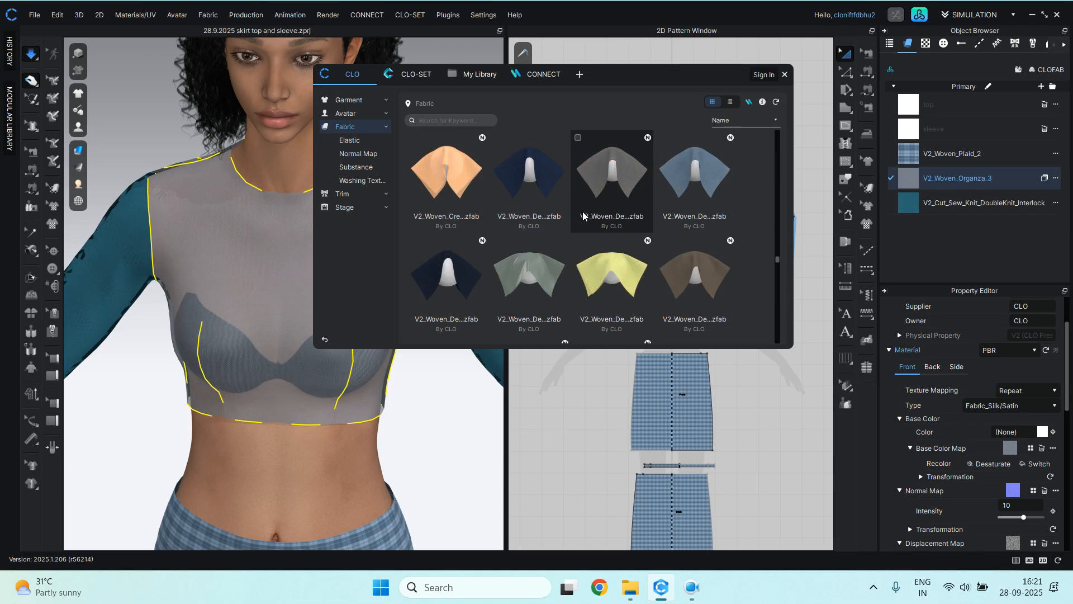
scroll(582, 216, "up", 3)
left_click_drag(604, 73, 664, 169)
scroll(662, 281, "down", 8)
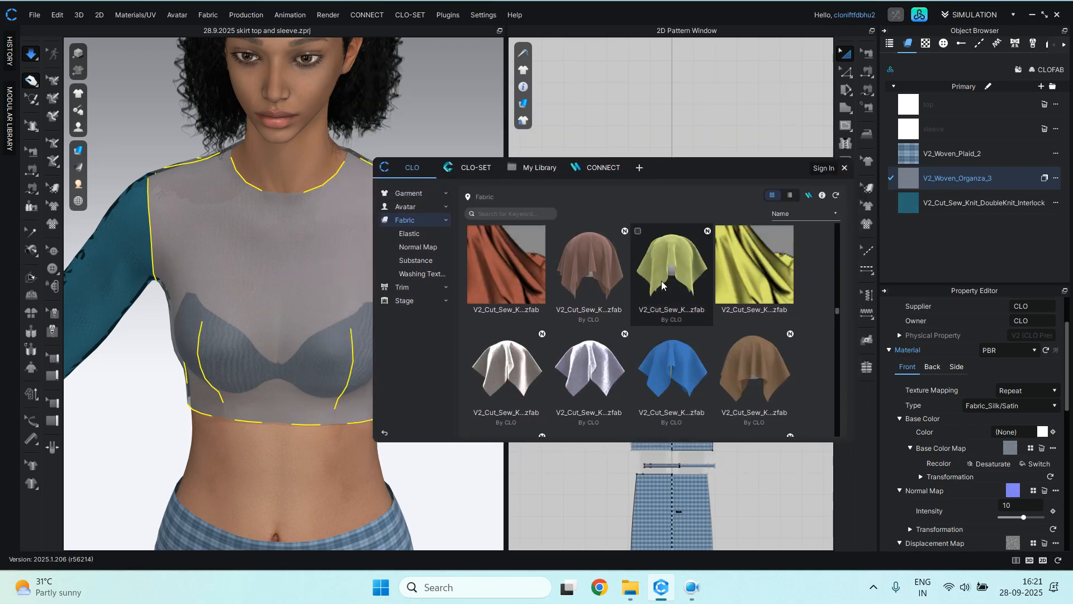
scroll(662, 281, "down", 10)
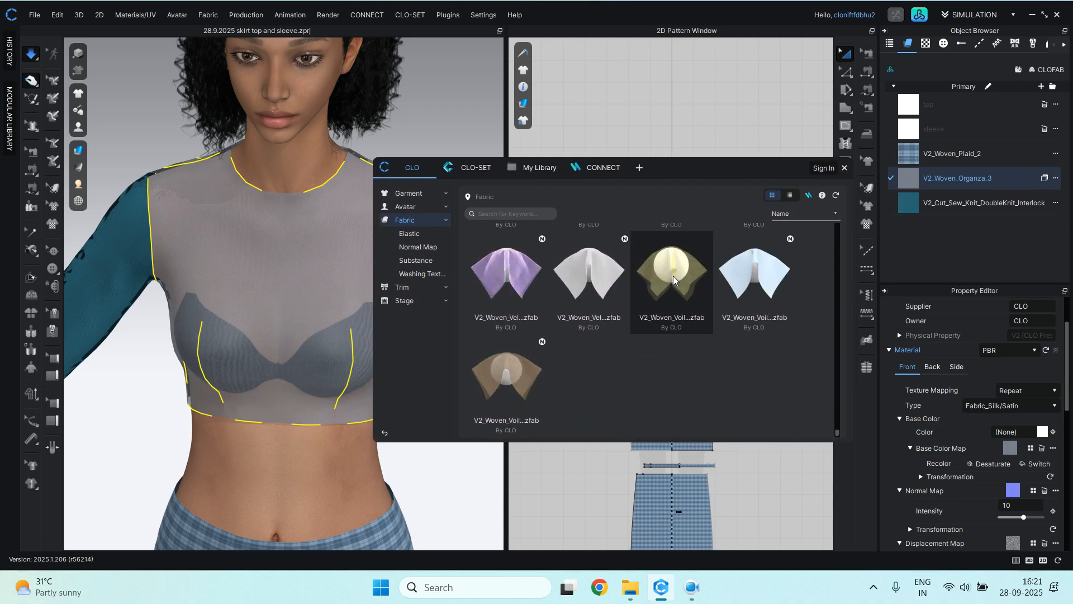
left_click_drag(673, 276, 967, 203)
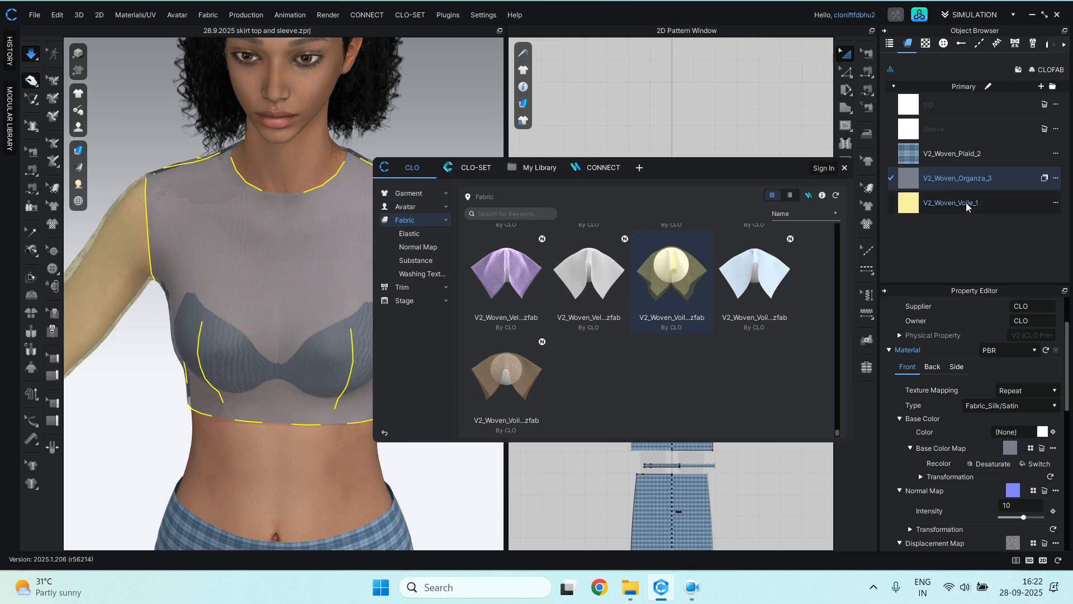
left_click_drag(676, 175, 638, 112)
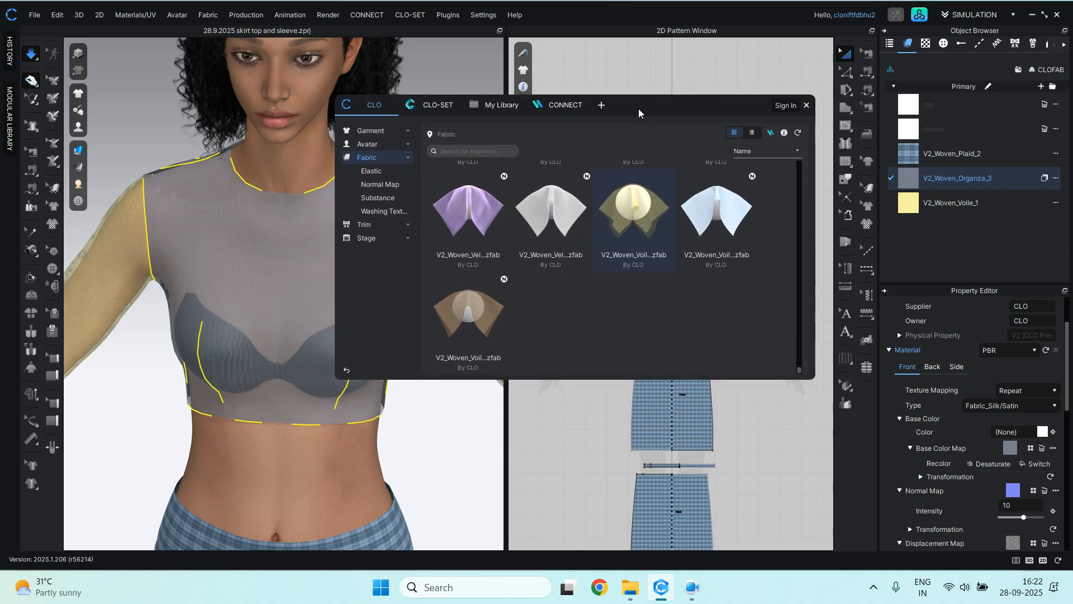
left_click(964, 156)
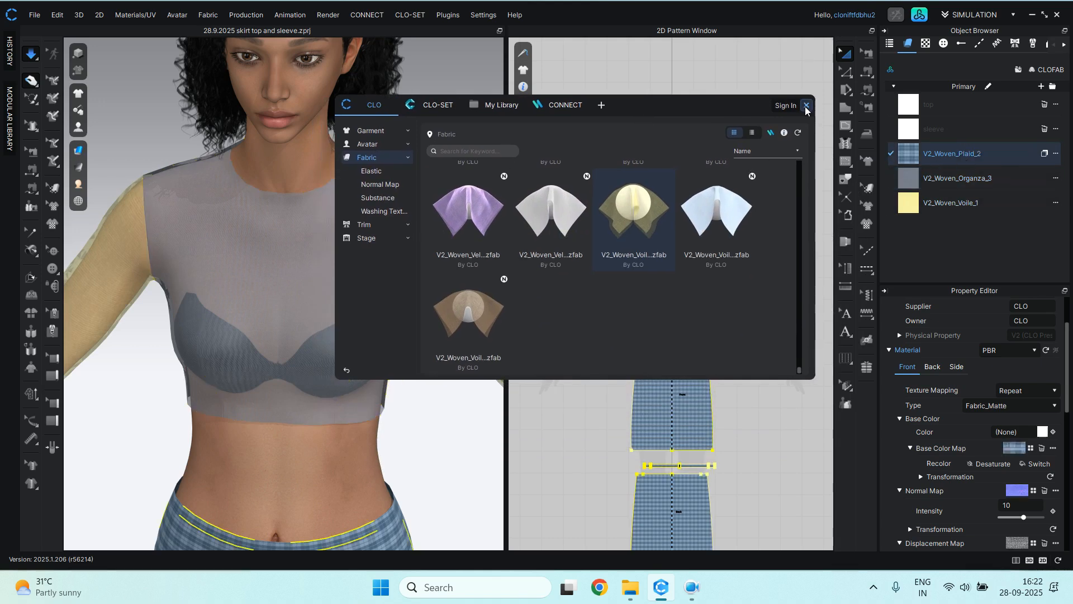
left_click(807, 106)
Examine the plaid skirt on the avatar up close and review the V2_Woven_Plaid_2 material settings down to its opacity.
scroll(400, 296, "down", 3)
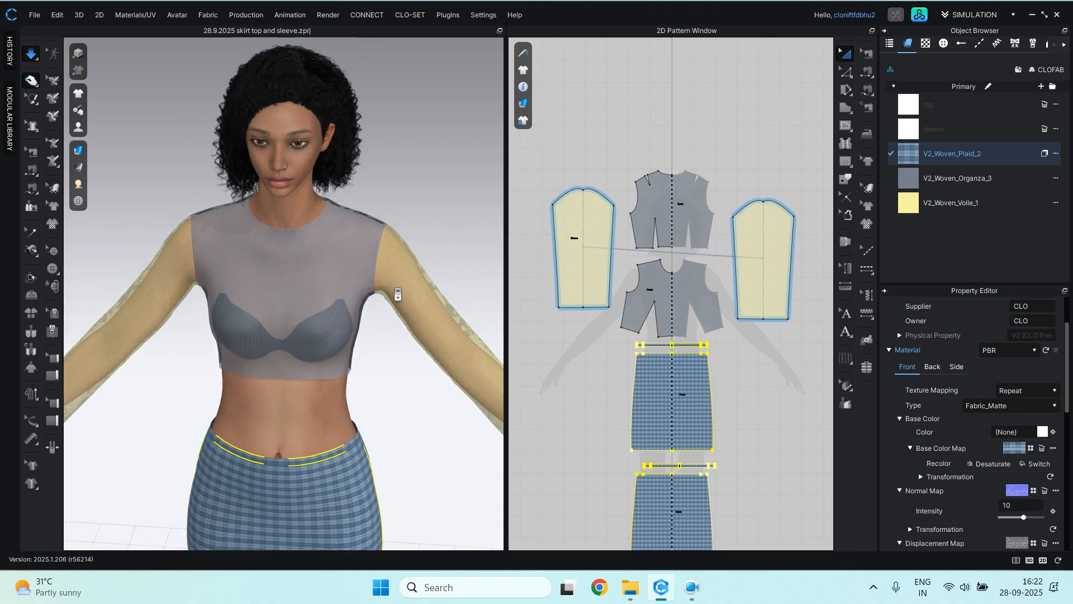
scroll(397, 294, "down", 3)
middle_click_drag(296, 429, 377, 168)
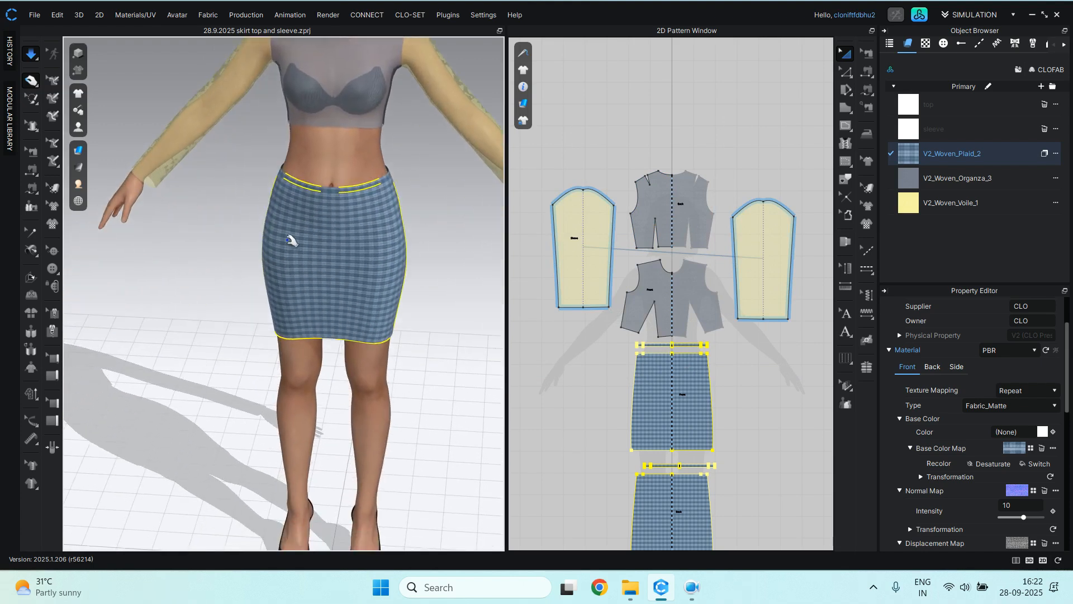
scroll(347, 173, "up", 5)
scroll(311, 258, "up", 1)
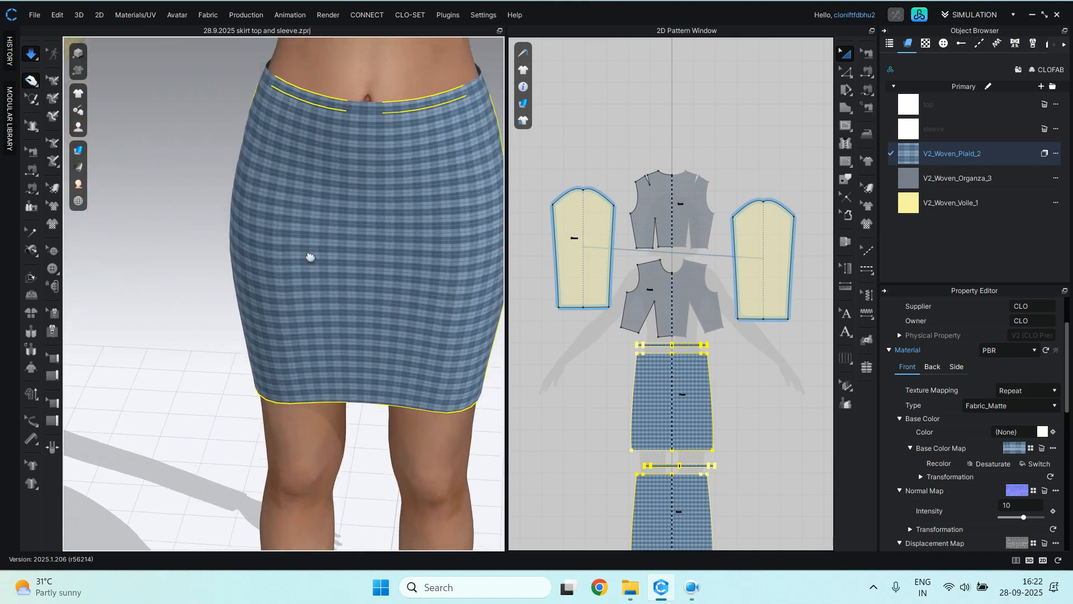
middle_click_drag(311, 257, 322, 256)
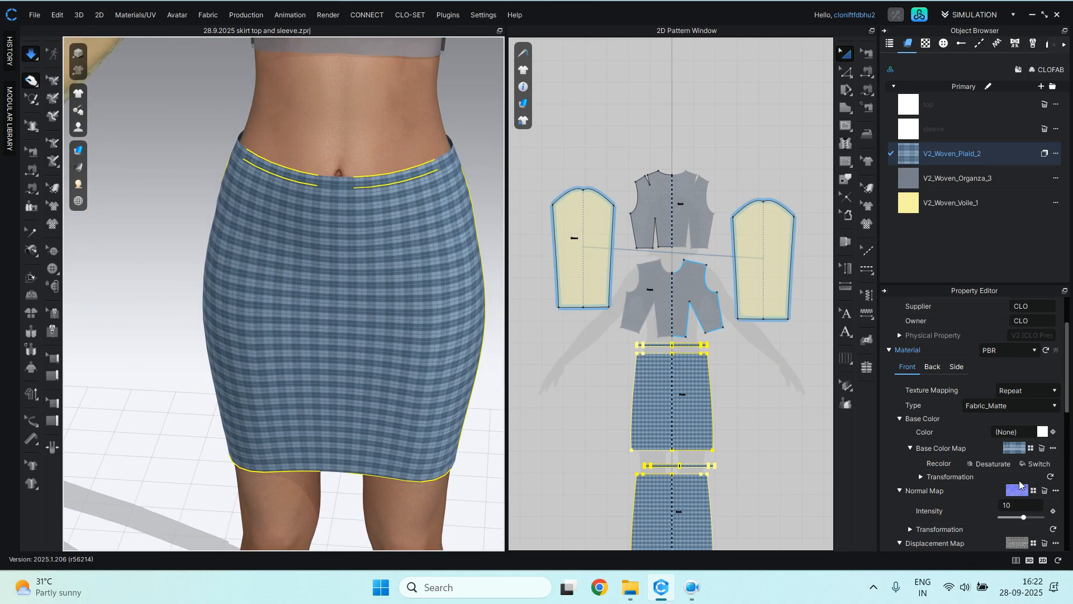
scroll(1018, 480, "down", 1)
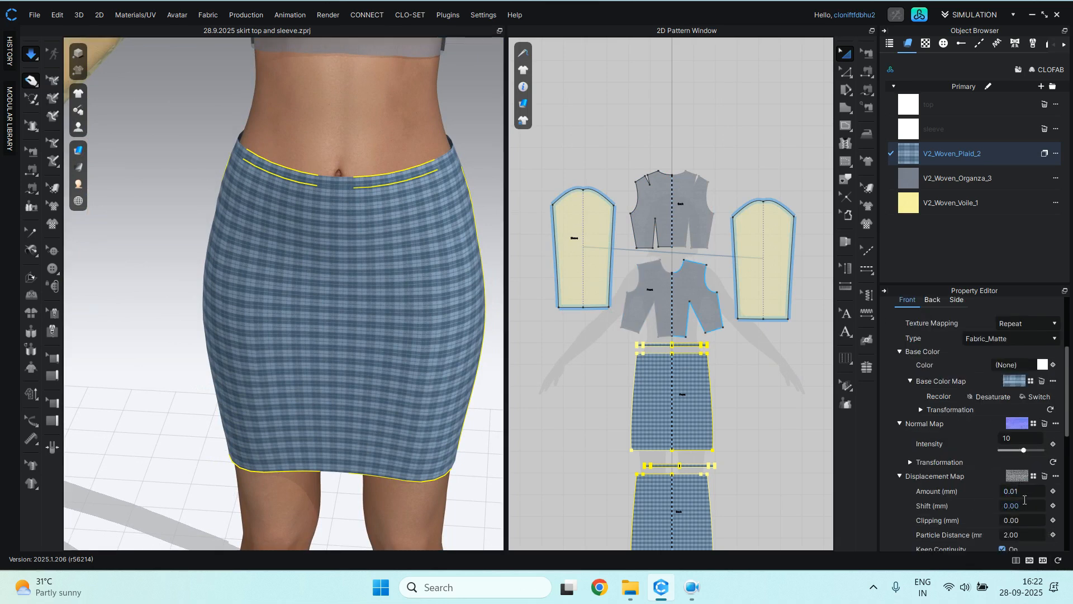
scroll(1023, 495, "down", 2)
scroll(1024, 499, "down", 1)
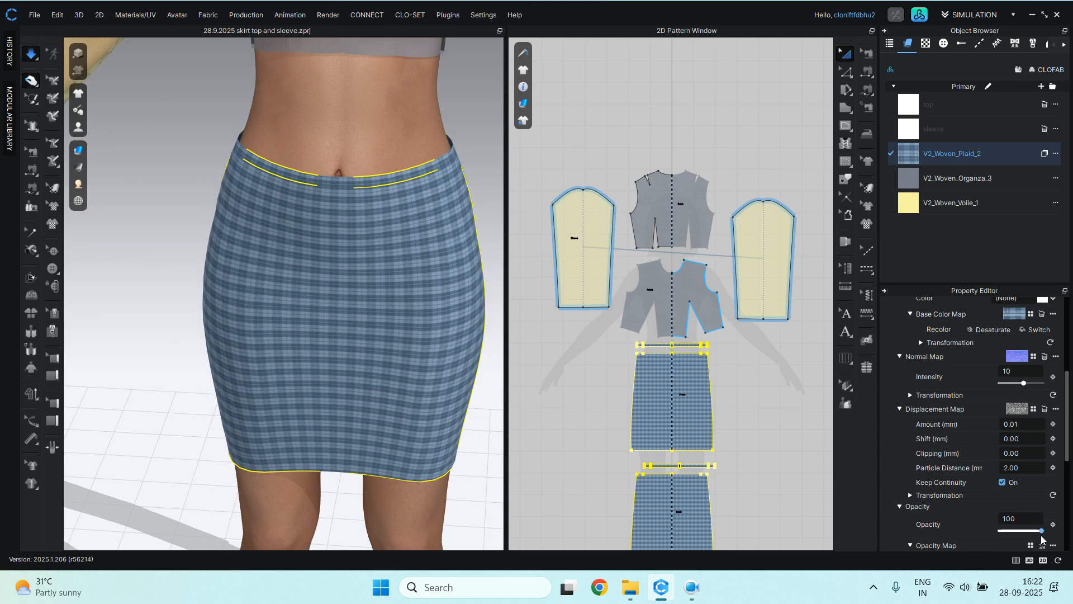
mouse_move(1041, 534)
left_mouse_down()
mouse_move(988, 537)
mouse_move(1047, 534)
left_mouse_up()
Add image 2, the coral floral pattern in the Prints folder, as a print on the V2_Woven_Organza_3 fabric.
left_click(957, 177)
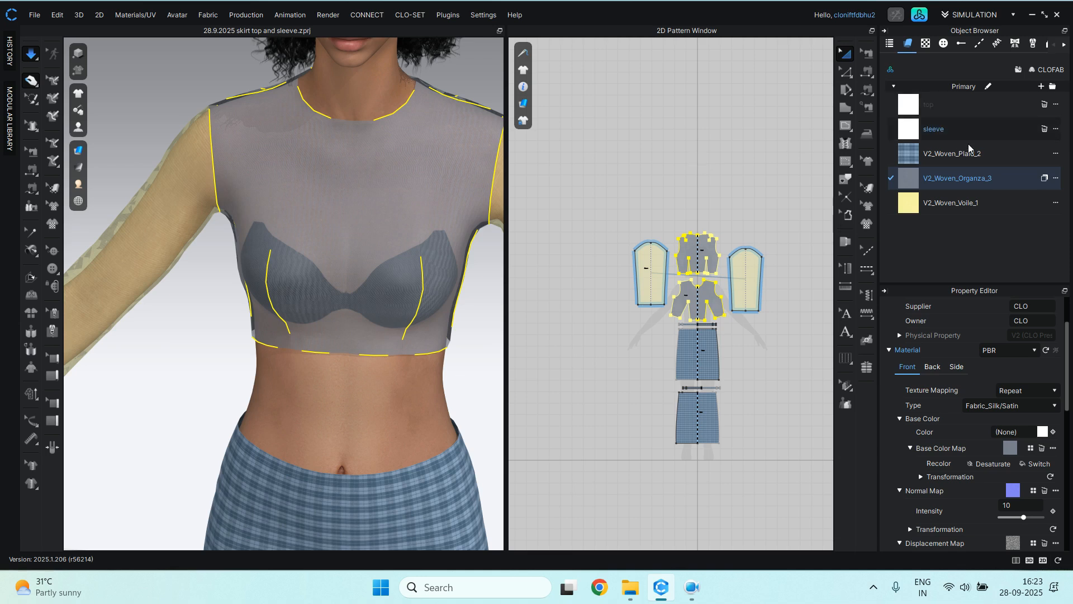
left_click(1056, 179)
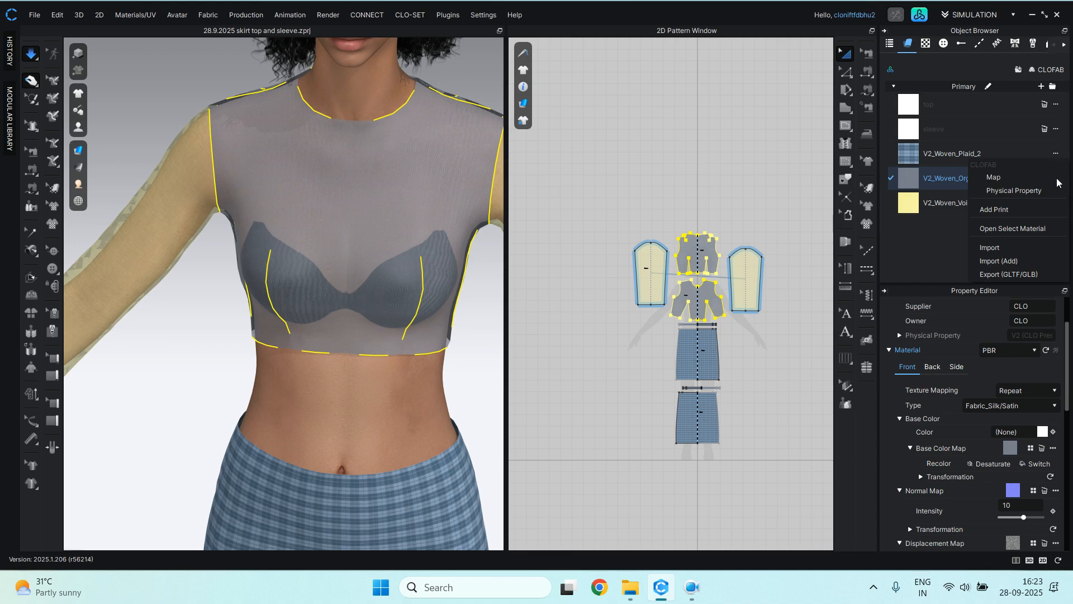
left_click(1012, 210)
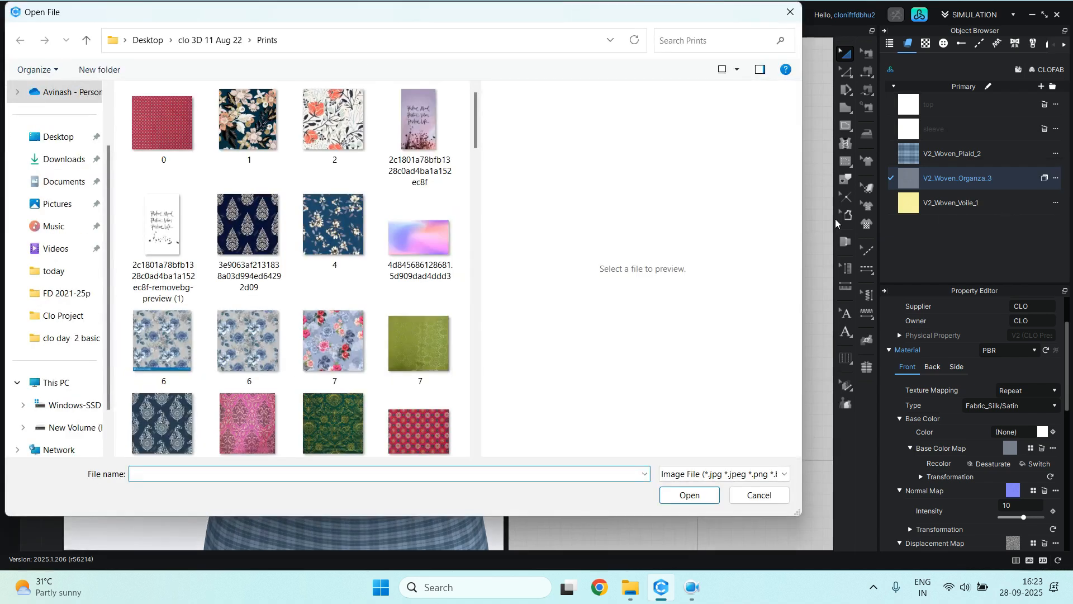
left_click(343, 114)
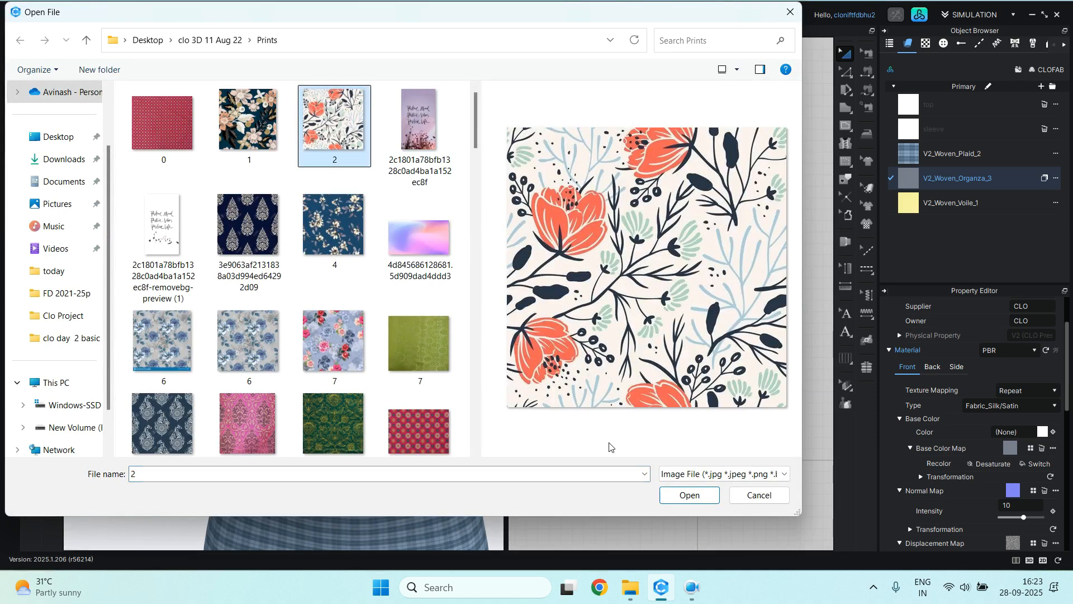
left_click(679, 495)
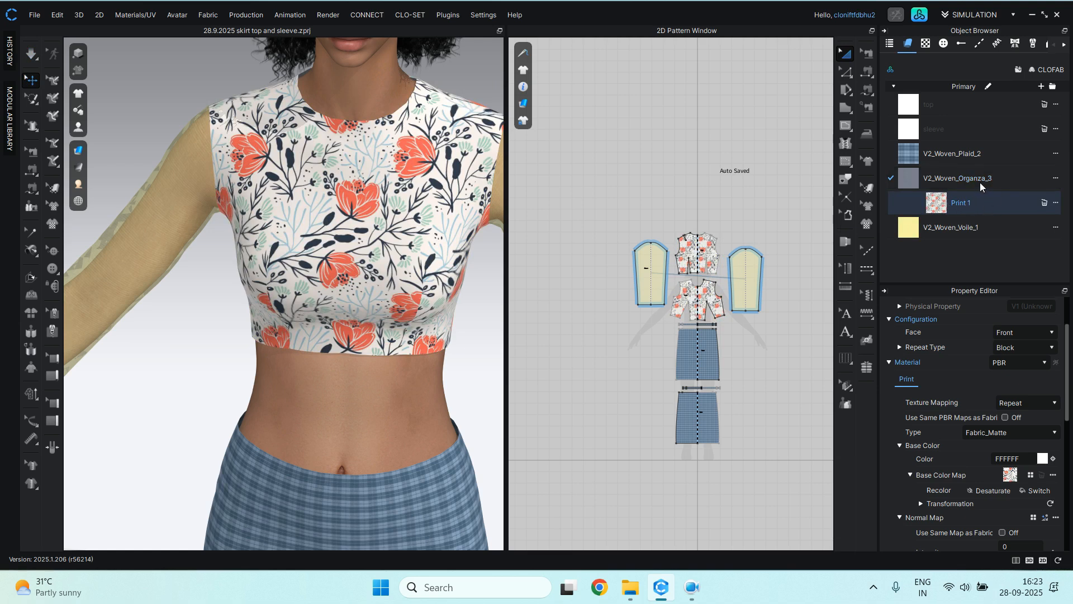
Add the navy floral image 51739651f7a5006ac1cd4dac1729e9b6 from the Prints folder as a print on the V2_Woven_Voile_1 sleeve fabric.
left_click(964, 153)
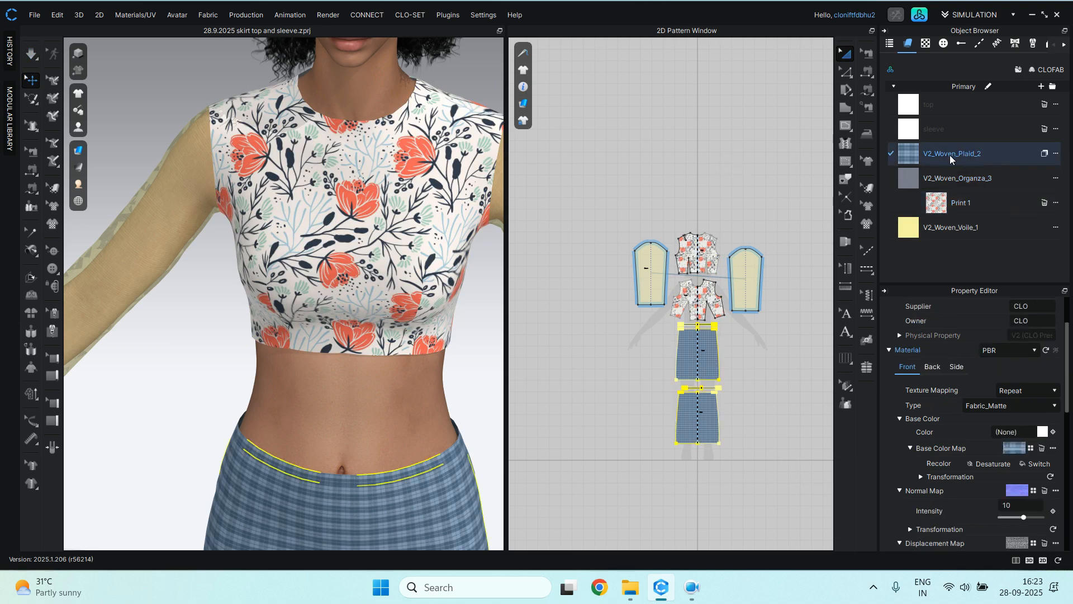
left_click(959, 227)
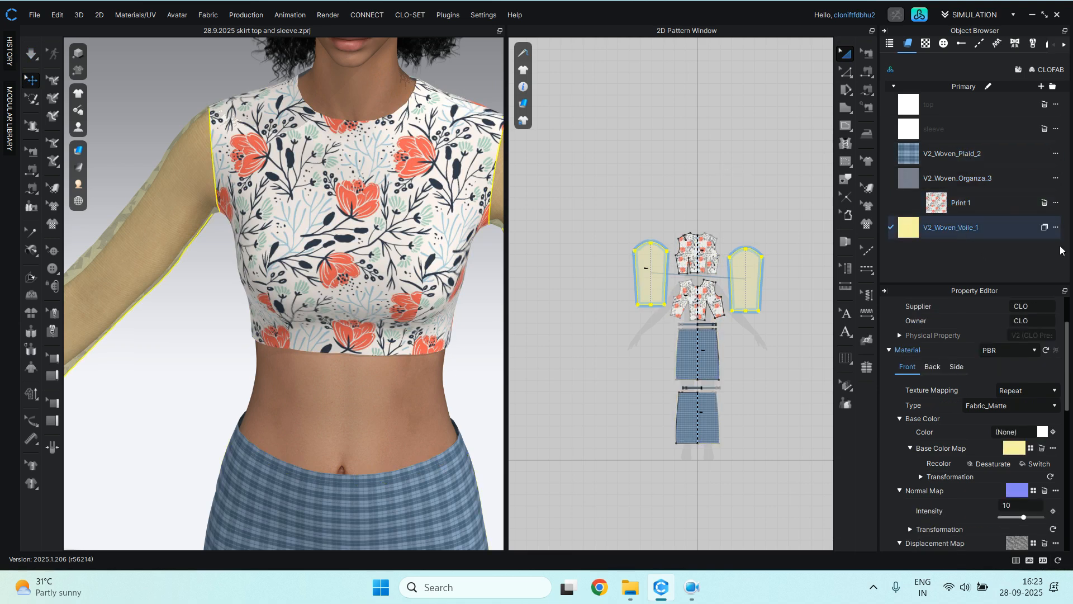
left_click(1056, 229)
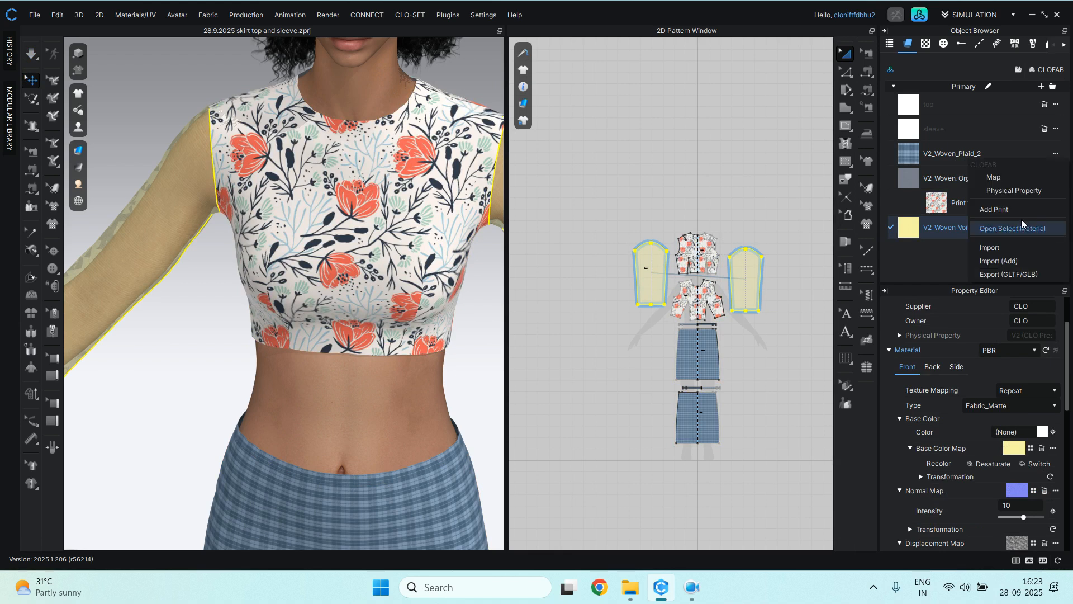
left_click(996, 210)
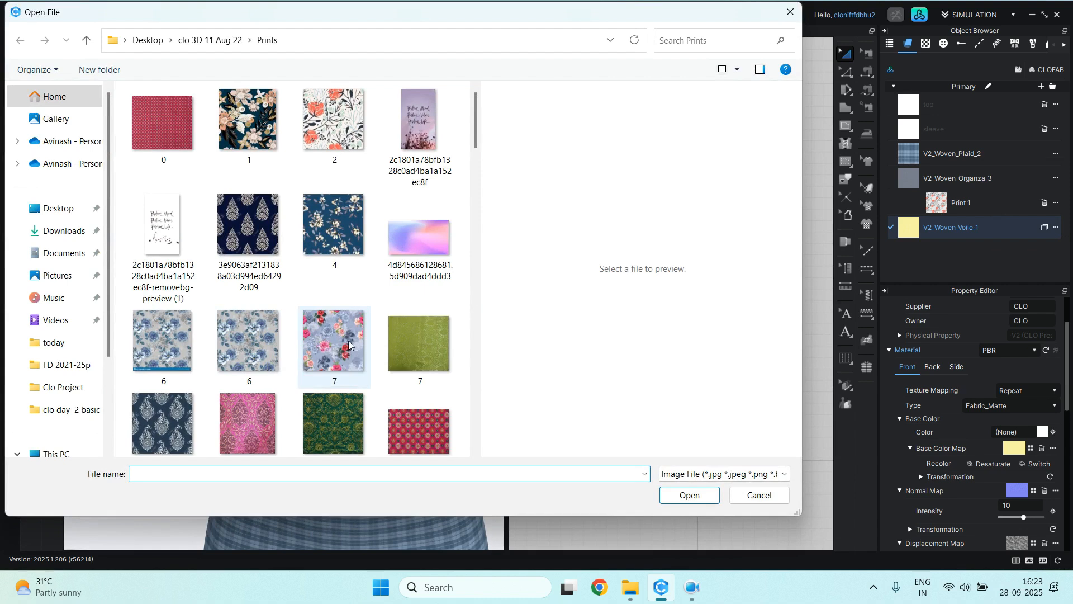
scroll(343, 340, "down", 15)
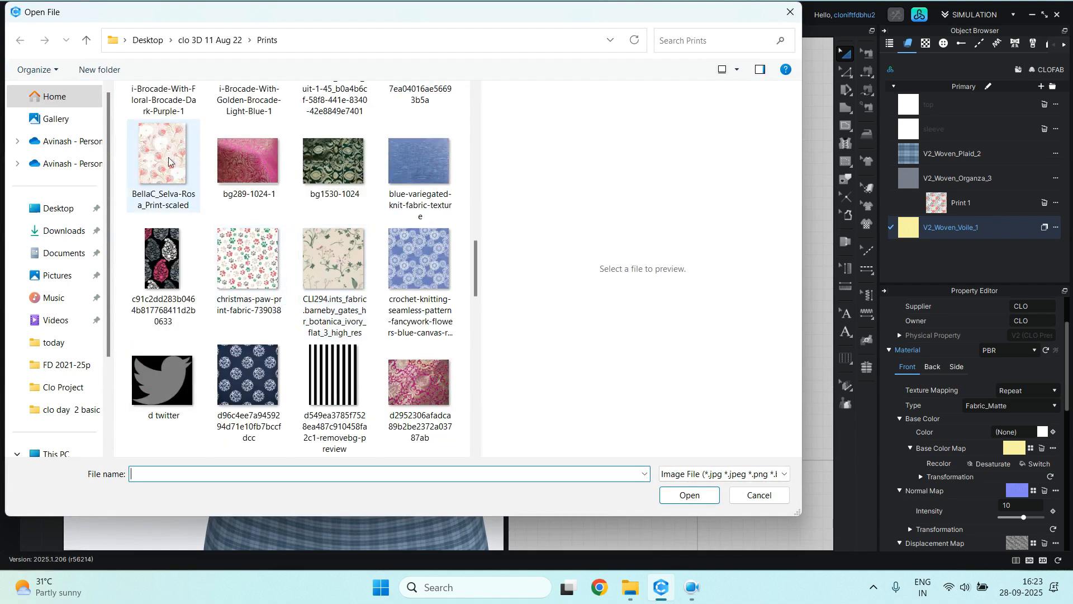
scroll(337, 260, "down", 5)
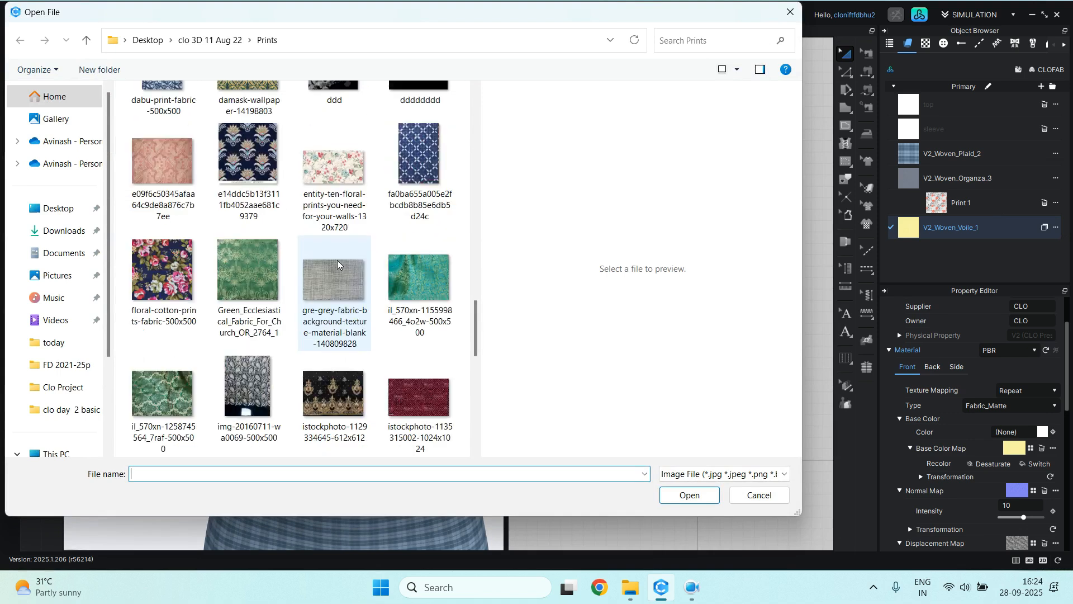
scroll(331, 194, "down", 5)
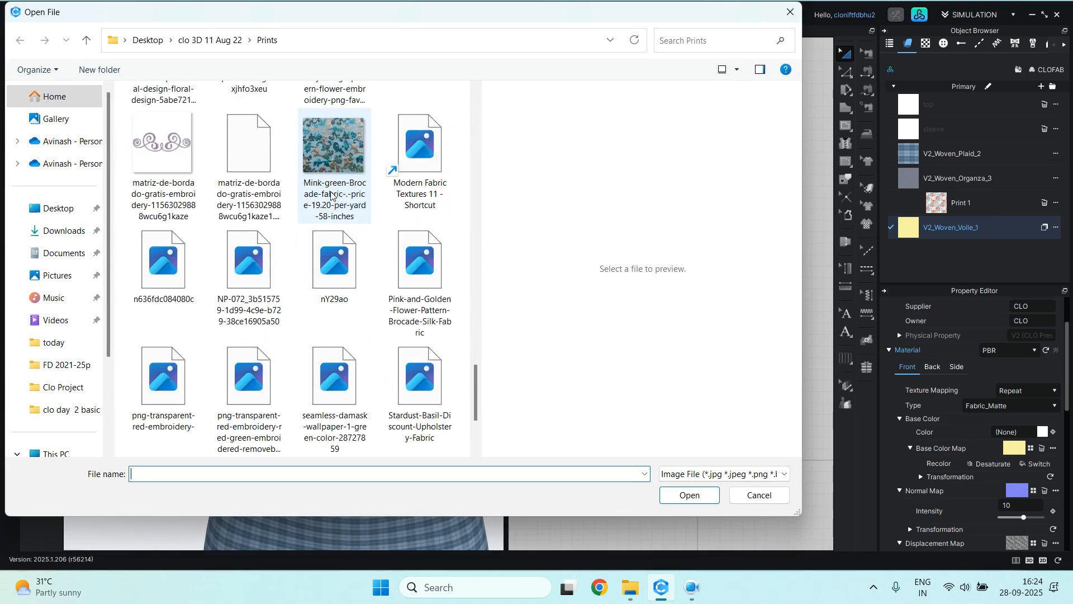
scroll(330, 193, "up", 10)
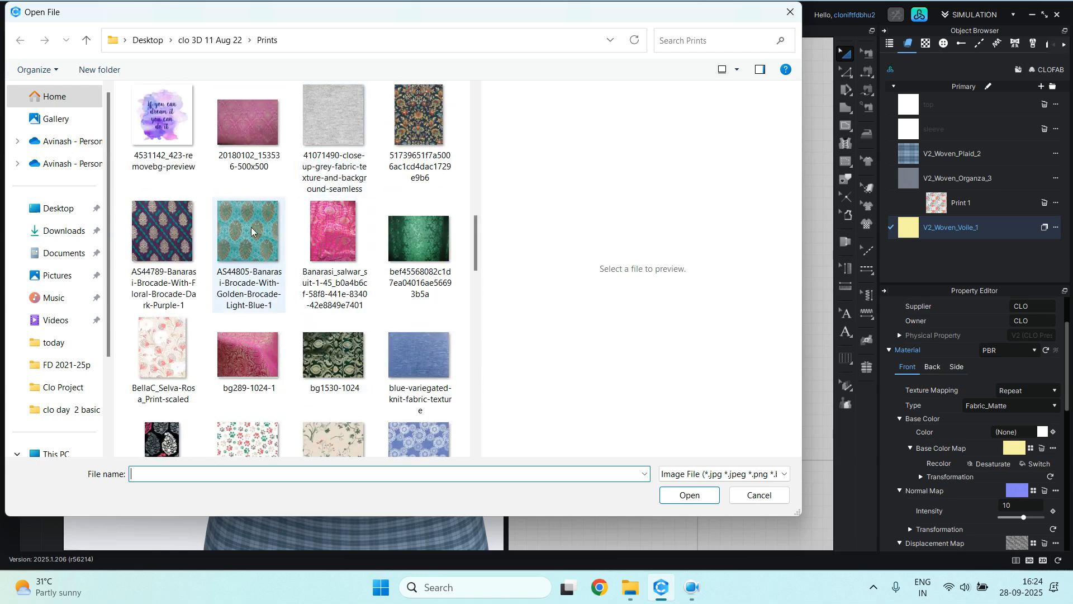
scroll(250, 227, "up", 5)
scroll(408, 227, "up", 5)
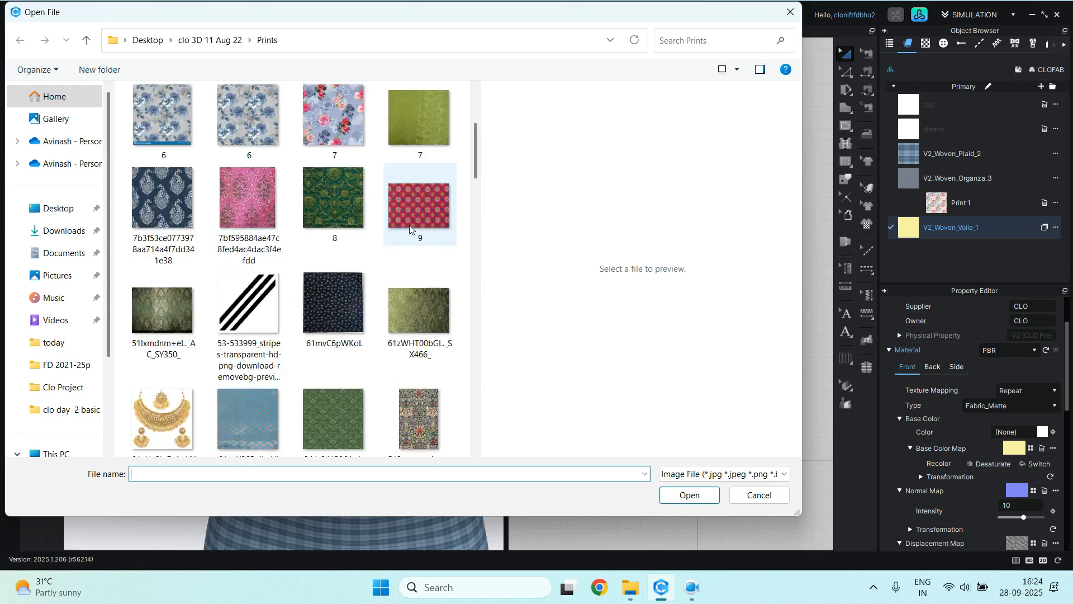
scroll(325, 250, "down", 6)
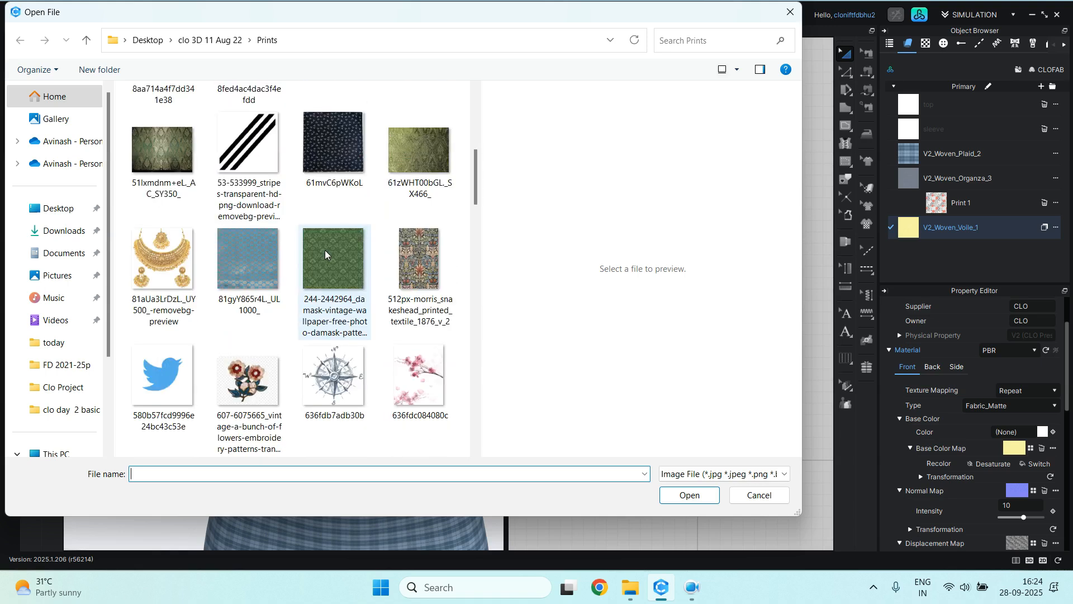
scroll(398, 287, "down", 6)
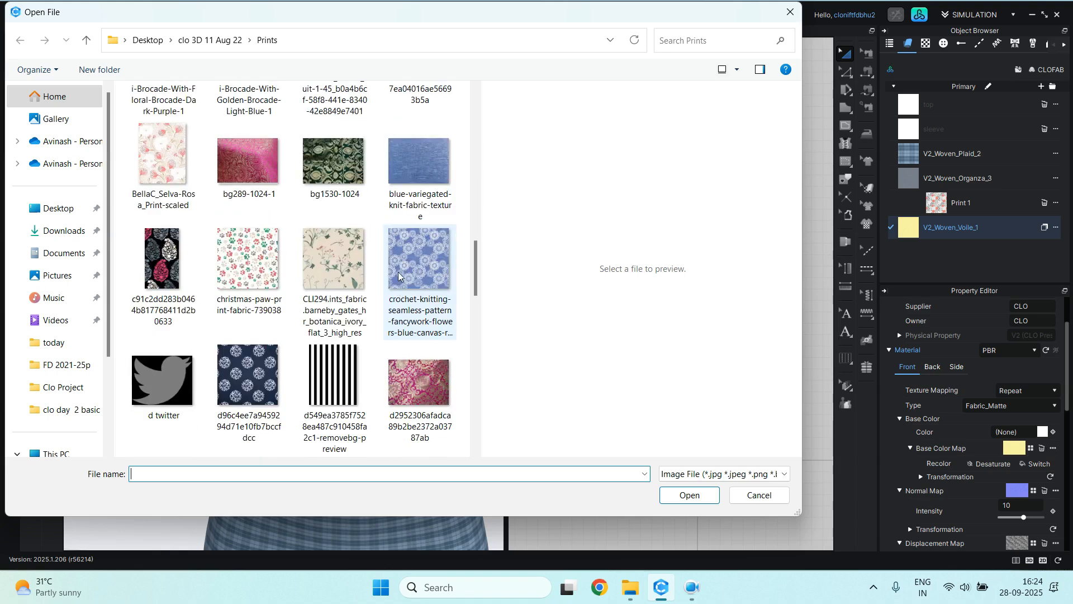
scroll(403, 252, "up", 5)
left_click(420, 319)
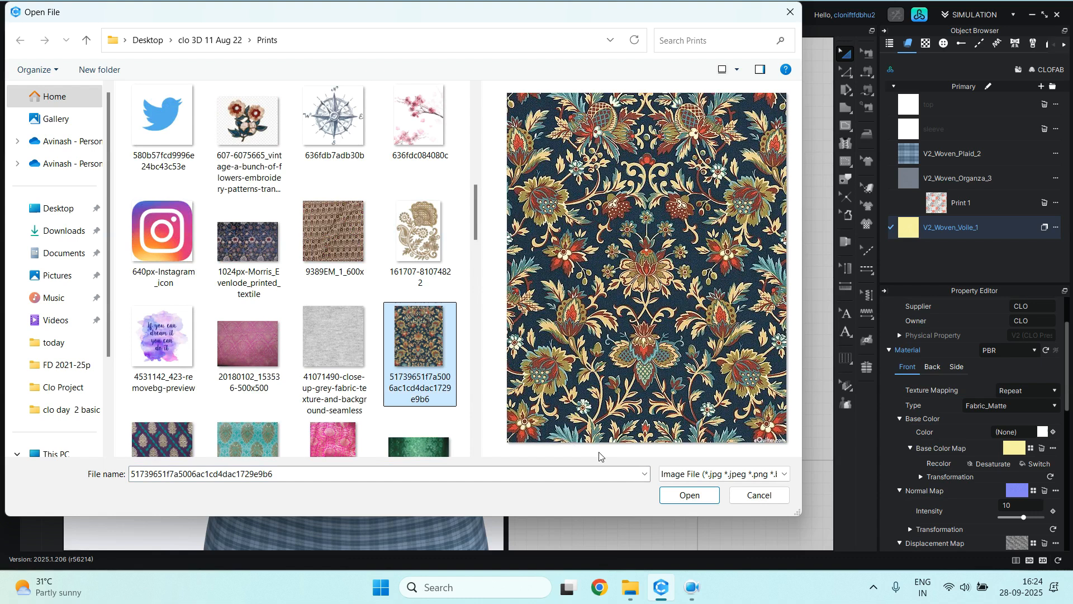
left_click(693, 494)
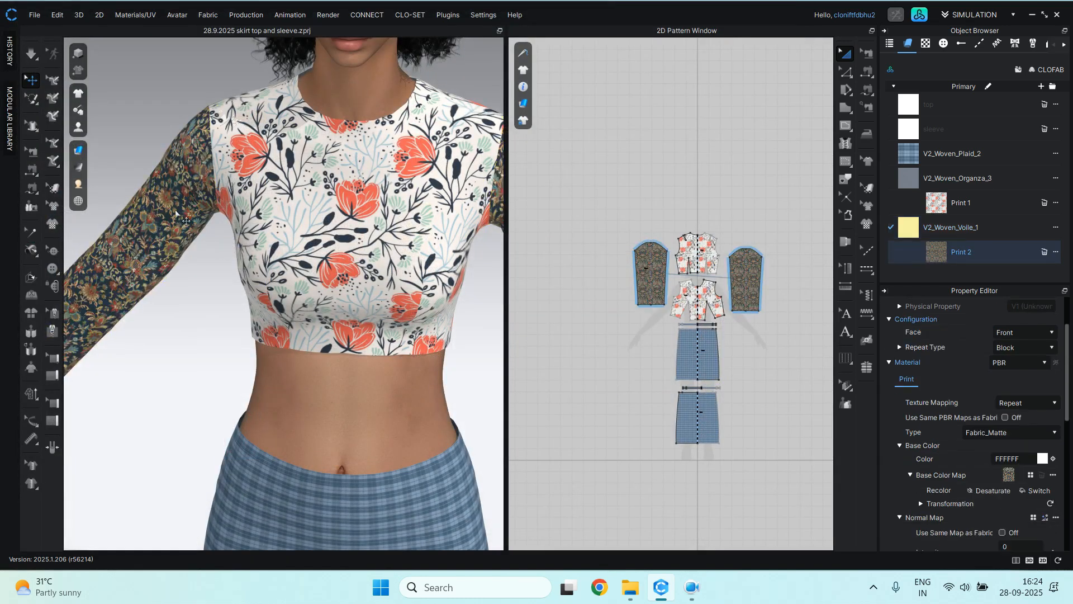
Add the image 512px-morris_snakeshead_printed_textile_1876_v_2 from the Prints folder as a print on the skirt's V2_Woven_Plaid_2 fabric.
scroll(179, 217, "up", 3)
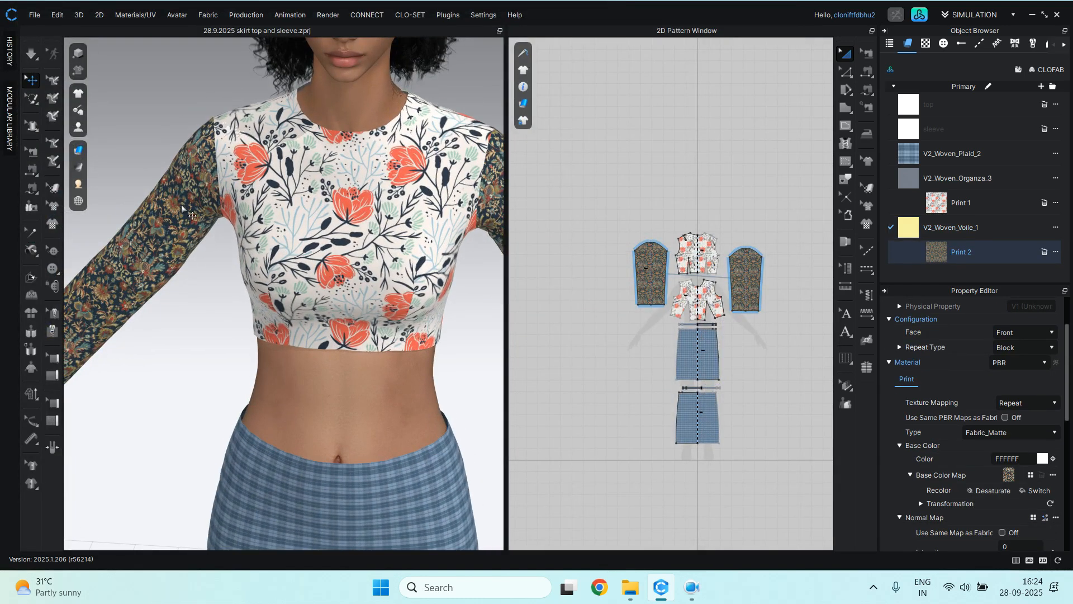
scroll(341, 335, "down", 2)
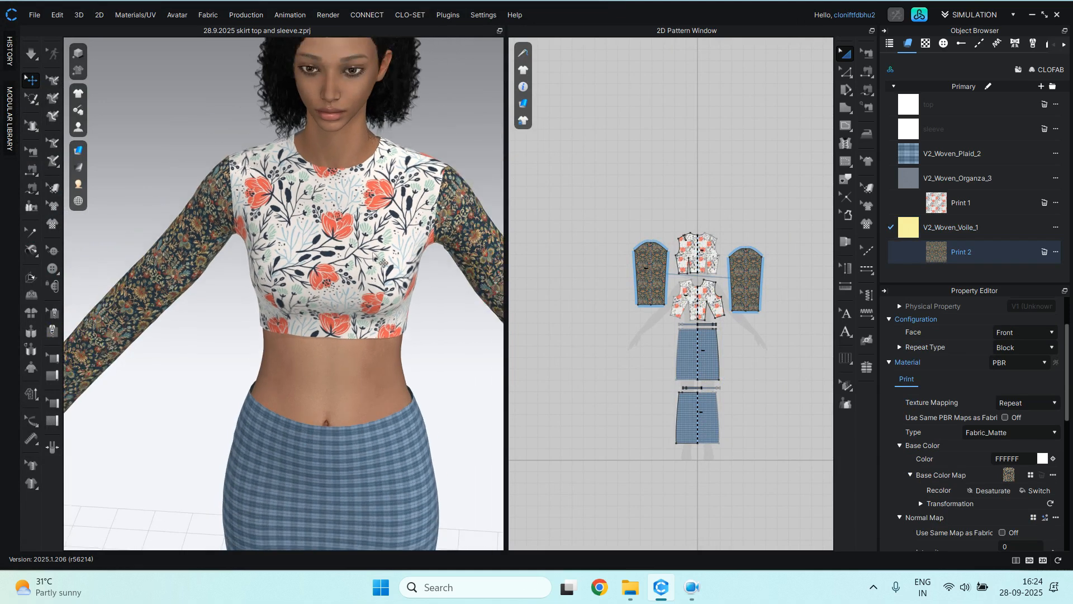
scroll(371, 185, "up", 2)
middle_click_drag(372, 187, 380, 141)
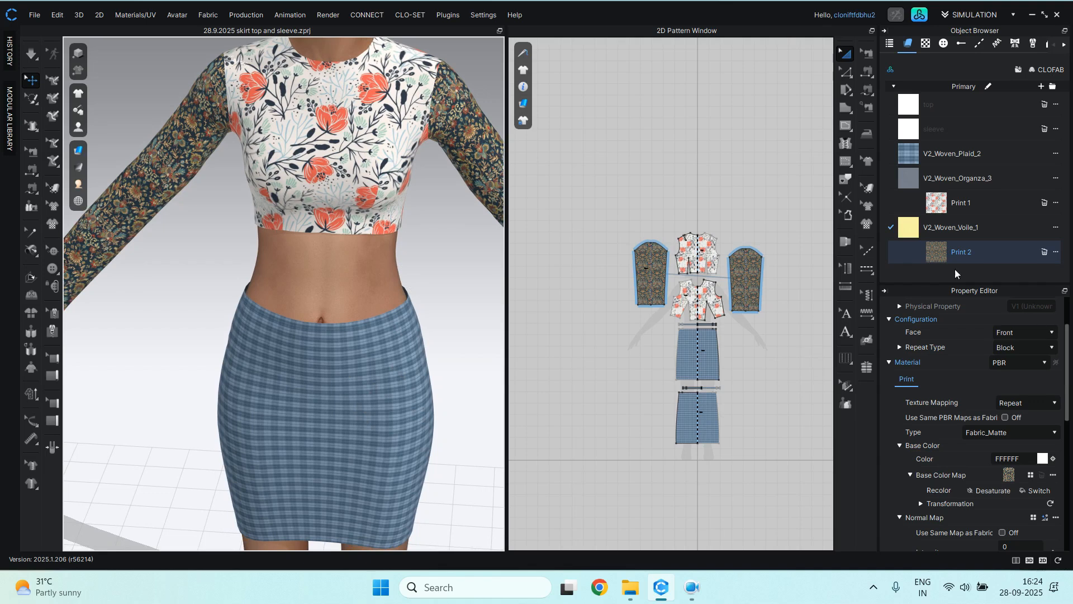
left_click(944, 153)
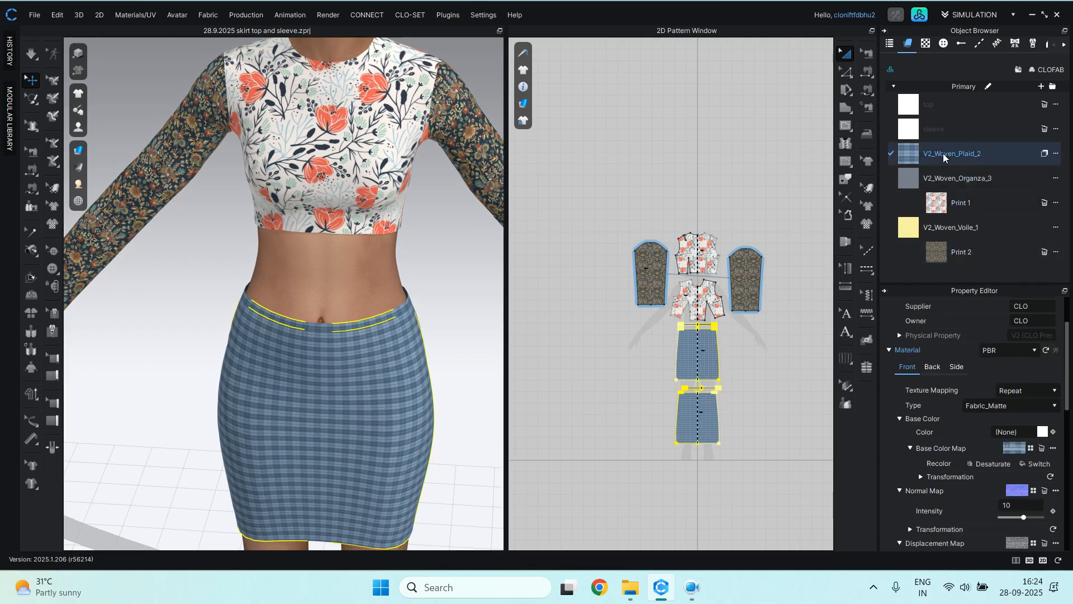
left_click(1056, 153)
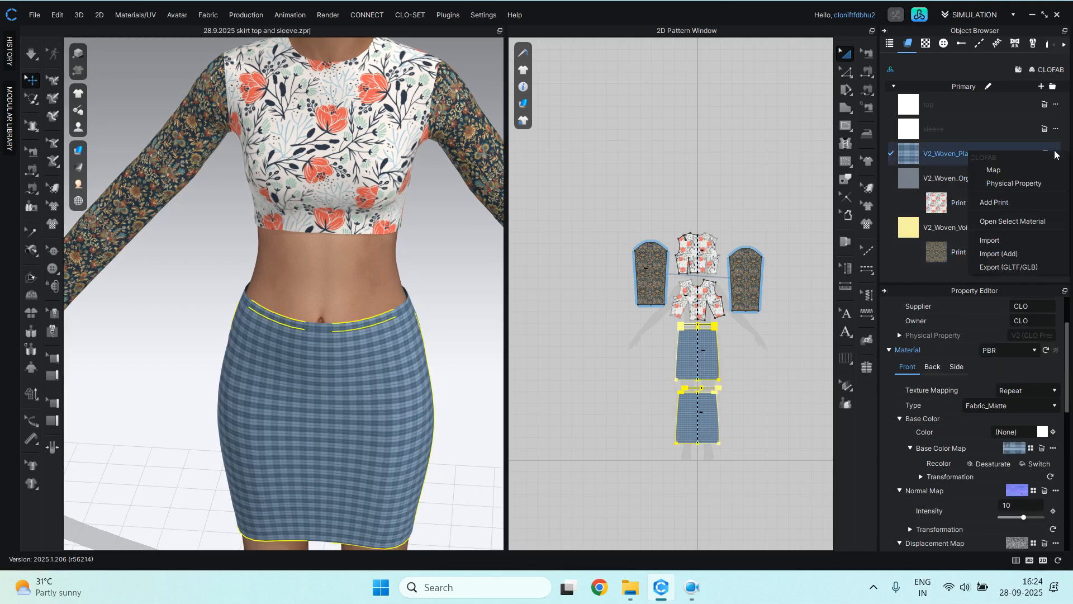
left_click(1001, 200)
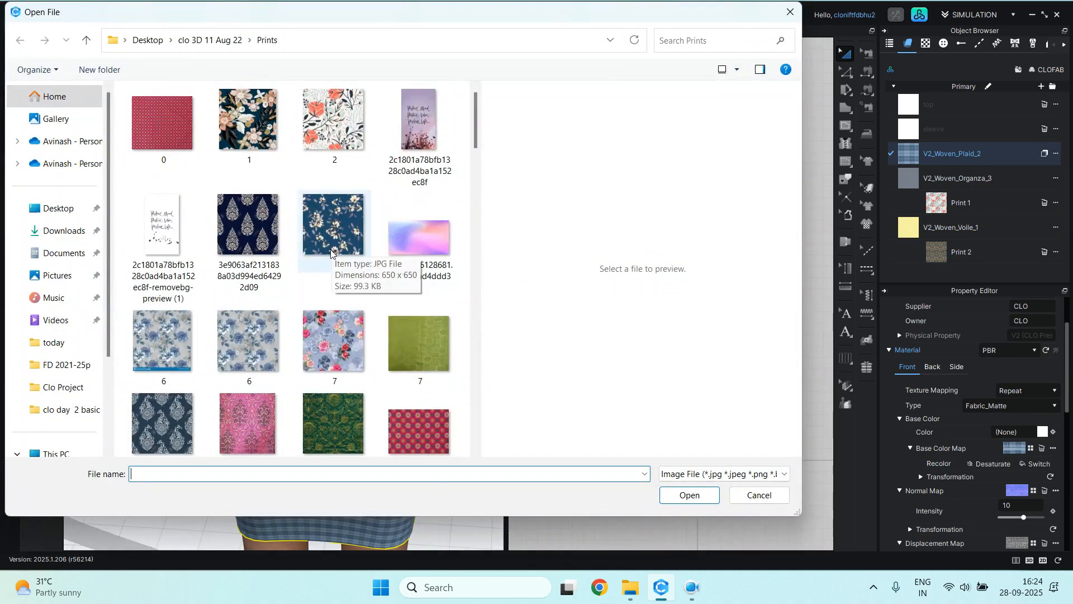
scroll(329, 263, "down", 4)
scroll(328, 280, "down", 3)
scroll(328, 278, "up", 3)
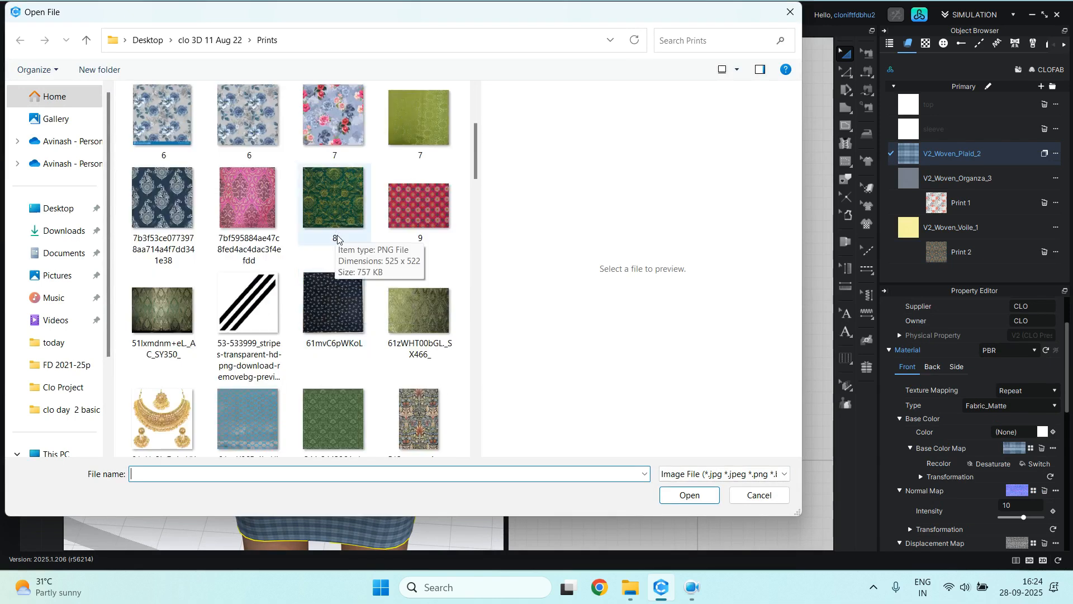
scroll(335, 229, "down", 3)
left_click(410, 248)
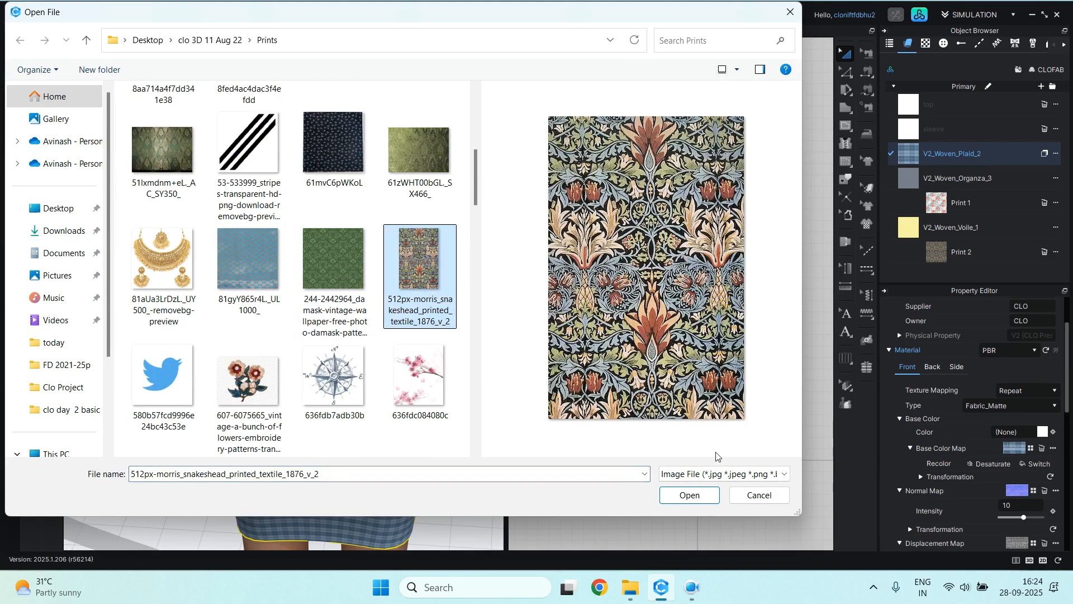
left_click(690, 495)
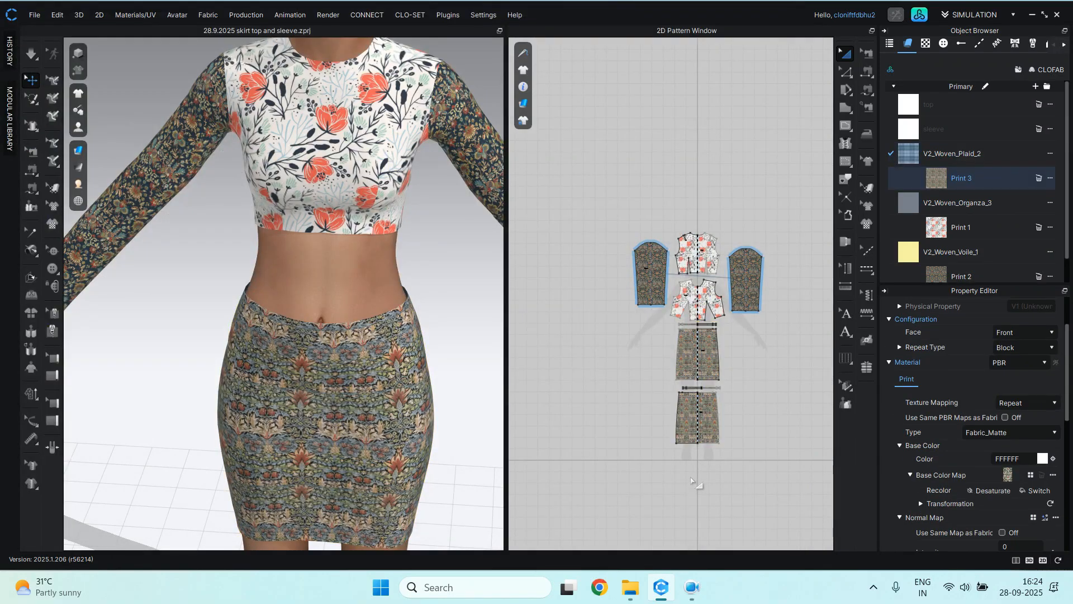
Select the skirt's V2_Woven_Plaid_2 fabric to show its material properties.
scroll(346, 239, "up", 3)
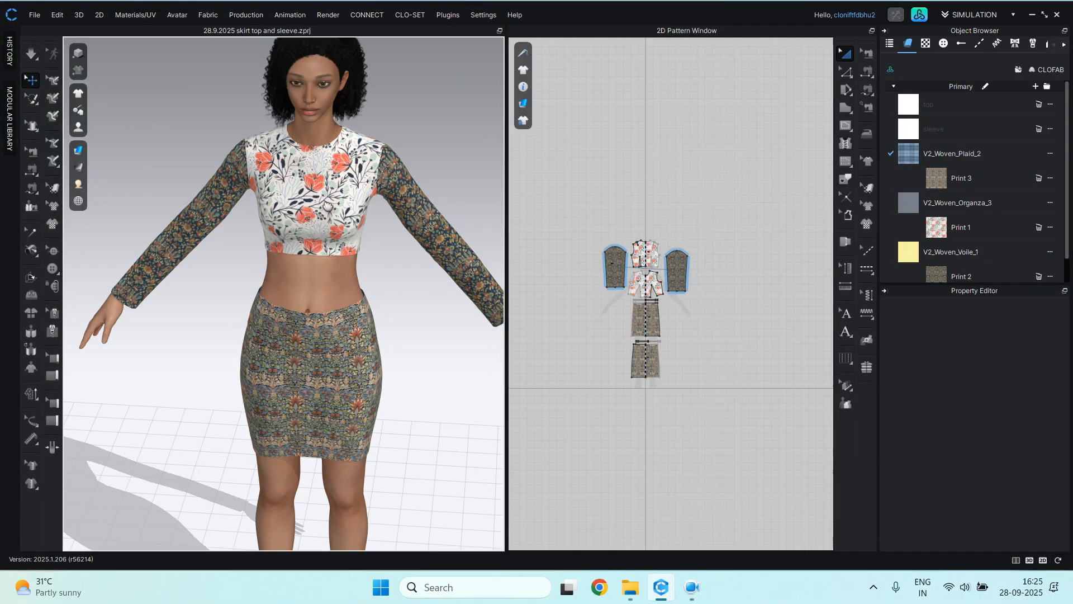
middle_click_drag(333, 191, 329, 208)
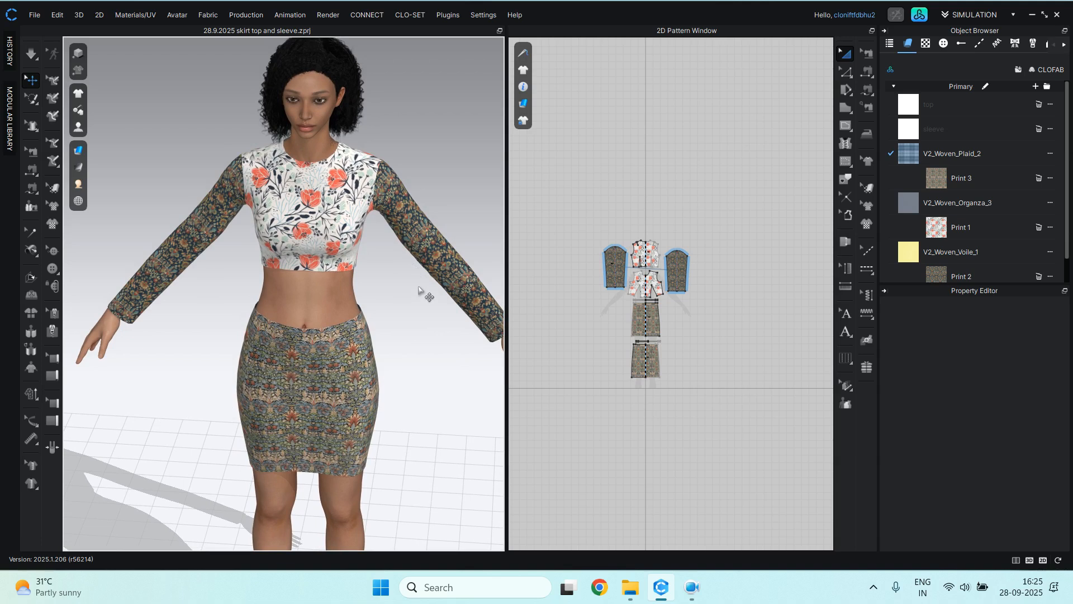
left_click(964, 154)
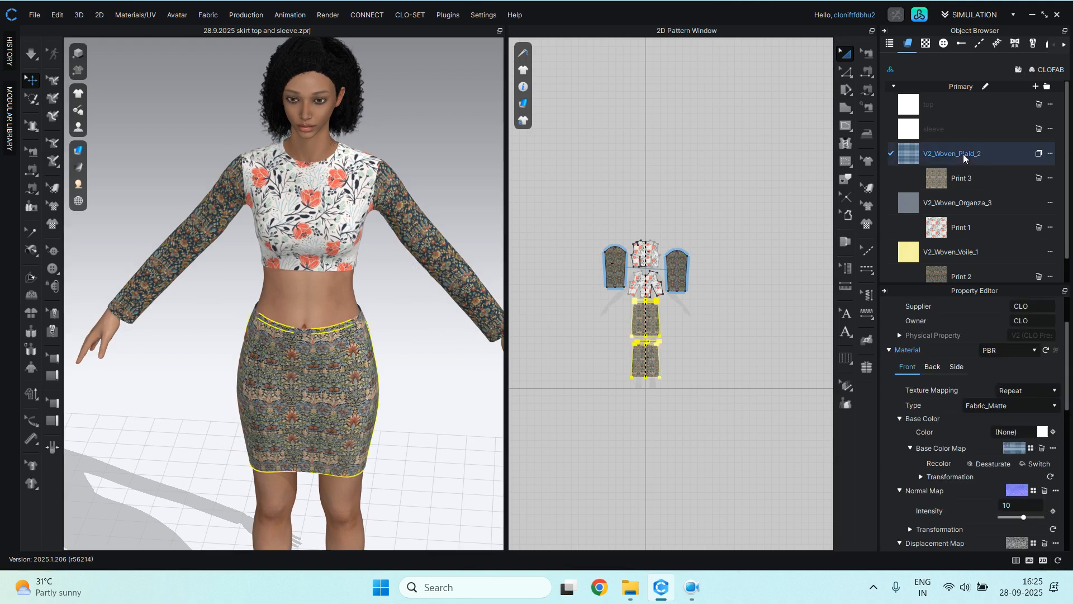